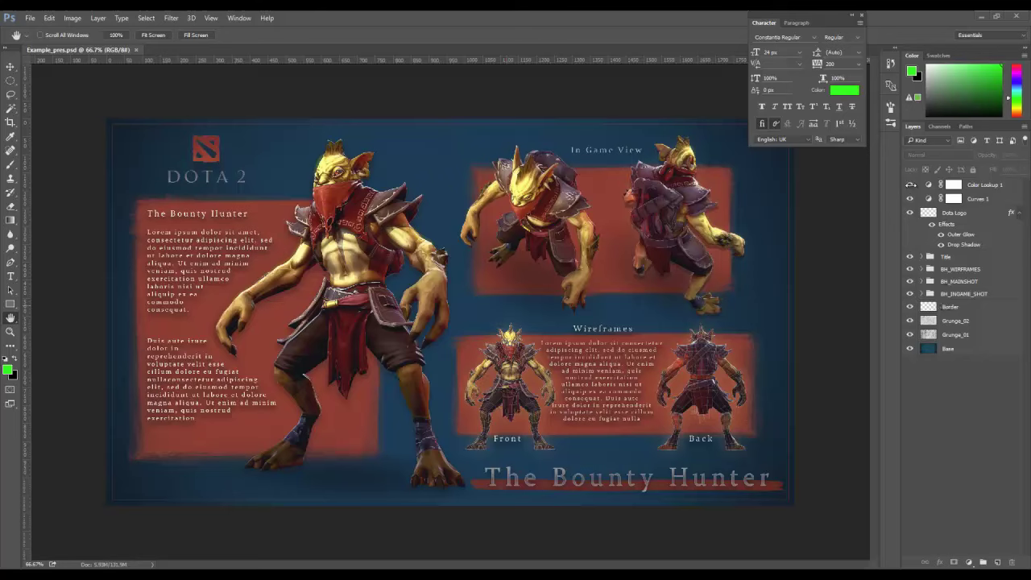
Hide every layer except Base and add a new empty layer directly above it
{"action": "left_click", "coordinate": [950, 349]}
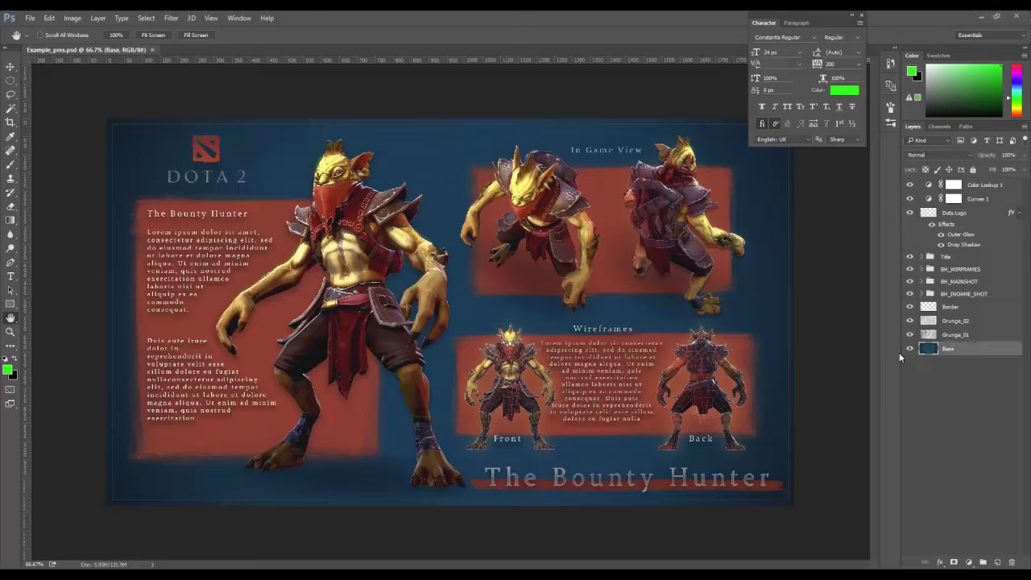
{"action": "left_click_drag", "start_coordinate": [911, 335], "coordinate": [910, 185]}
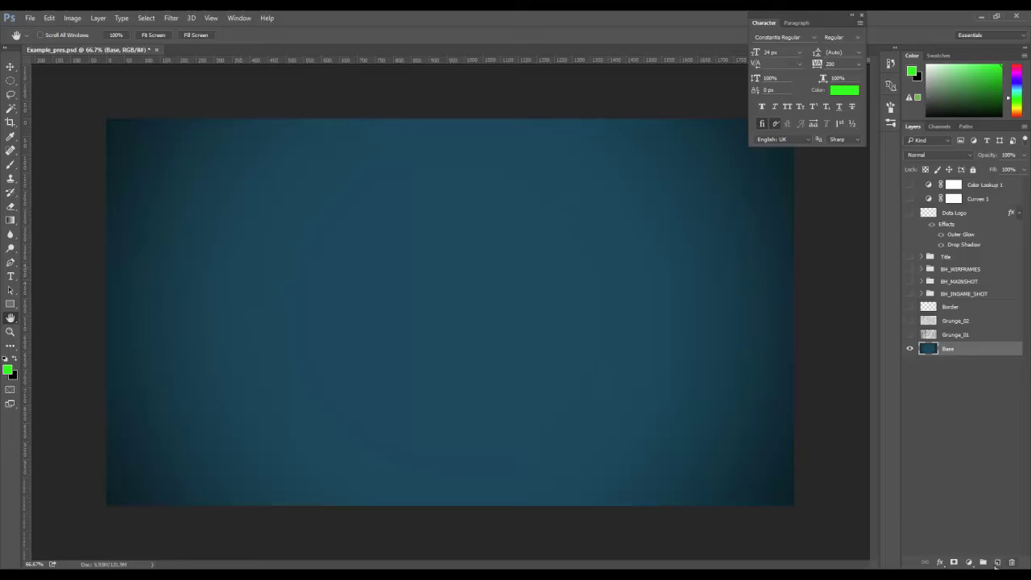
{"action": "left_click", "coordinate": [998, 563]}
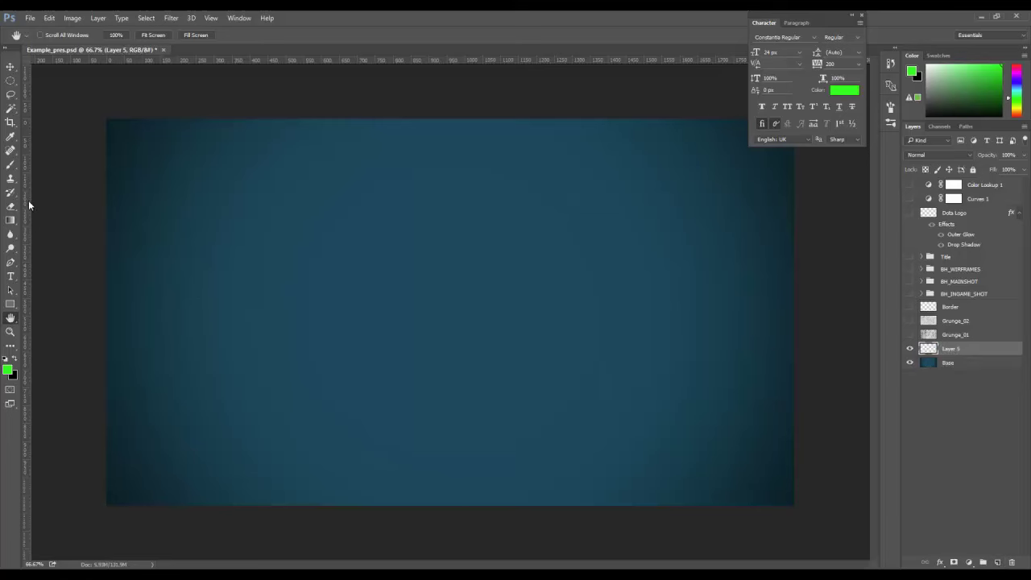
Set the foreground color to a medium blue, #3873a5
{"action": "left_click", "coordinate": [8, 369]}
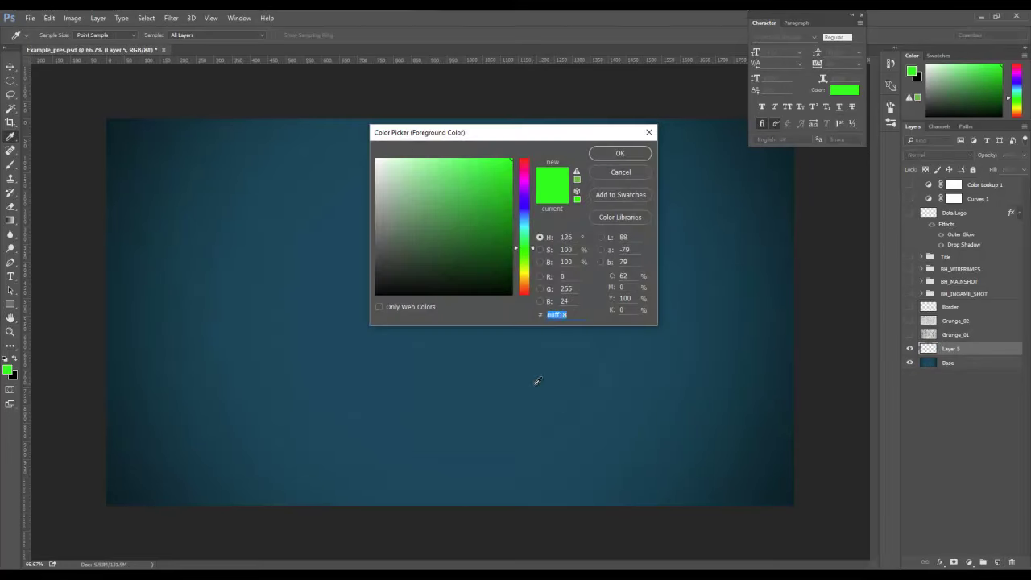
{"action": "mouse_move", "coordinate": [524, 205]}
{"action": "left_mouse_down"}
{"action": "mouse_move", "coordinate": [432, 238]}
{"action": "mouse_move", "coordinate": [453, 234]}
{"action": "left_mouse_up"}
{"action": "left_click", "coordinate": [485, 208]}
{"action": "mouse_move", "coordinate": [519, 233]}
{"action": "left_mouse_down"}
{"action": "mouse_move", "coordinate": [534, 233]}
{"action": "mouse_move", "coordinate": [528, 222]}
{"action": "left_mouse_up"}
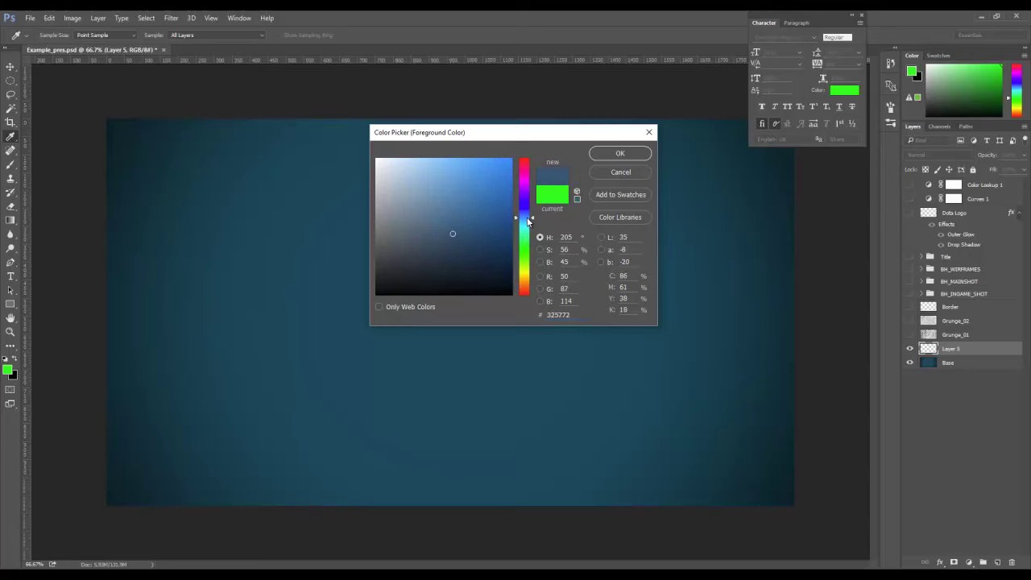
{"action": "left_click_drag", "start_coordinate": [461, 219], "coordinate": [465, 206]}
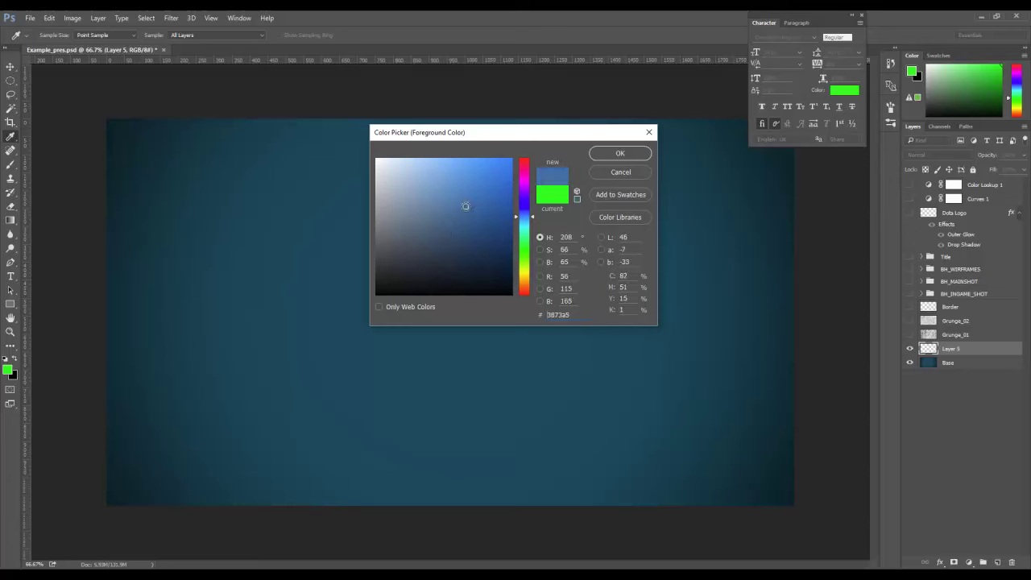
{"action": "left_click", "coordinate": [620, 154]}
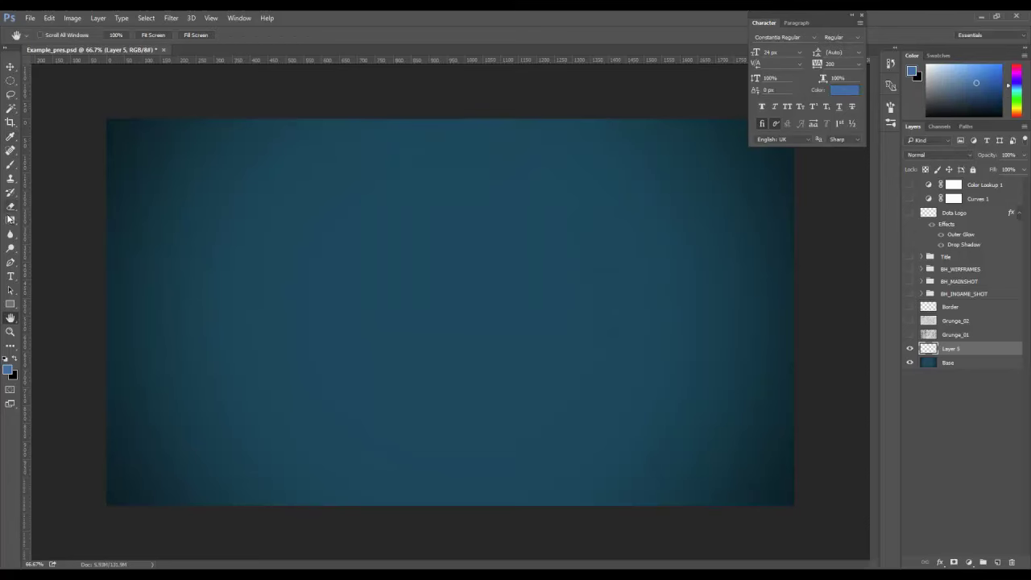
Fill the new layer with the blue foreground color using the Paint Bucket tool
{"action": "right_click", "coordinate": [12, 224]}
{"action": "left_click", "coordinate": [49, 231]}
{"action": "left_click", "coordinate": [269, 272]}
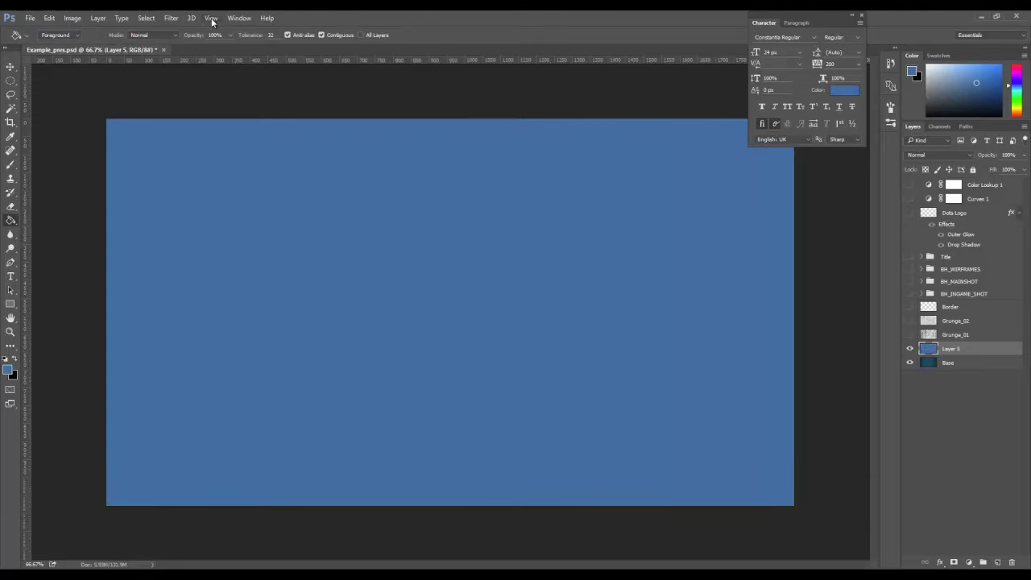
Add monochromatic noise of 2.96% with Gaussian distribution to the blue layer
{"action": "left_click", "coordinate": [171, 18]}
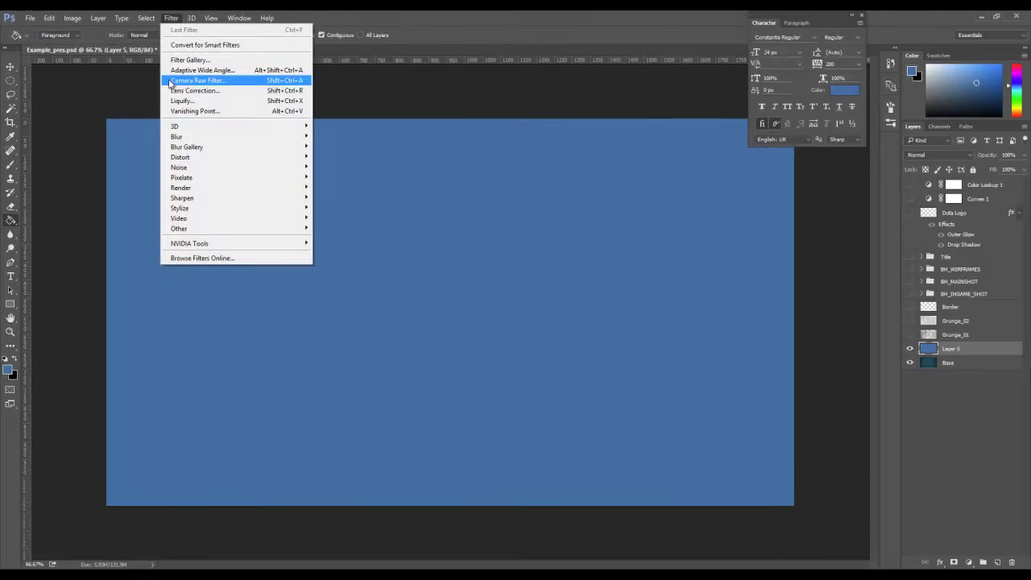
{"action": "mouse_move", "coordinate": [195, 168]}
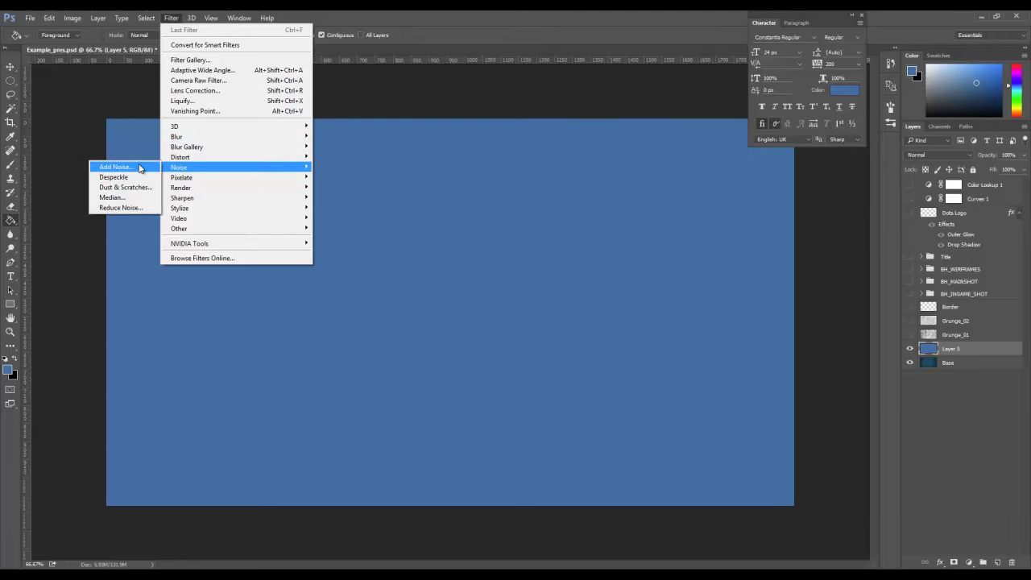
{"action": "left_click", "coordinate": [133, 167]}
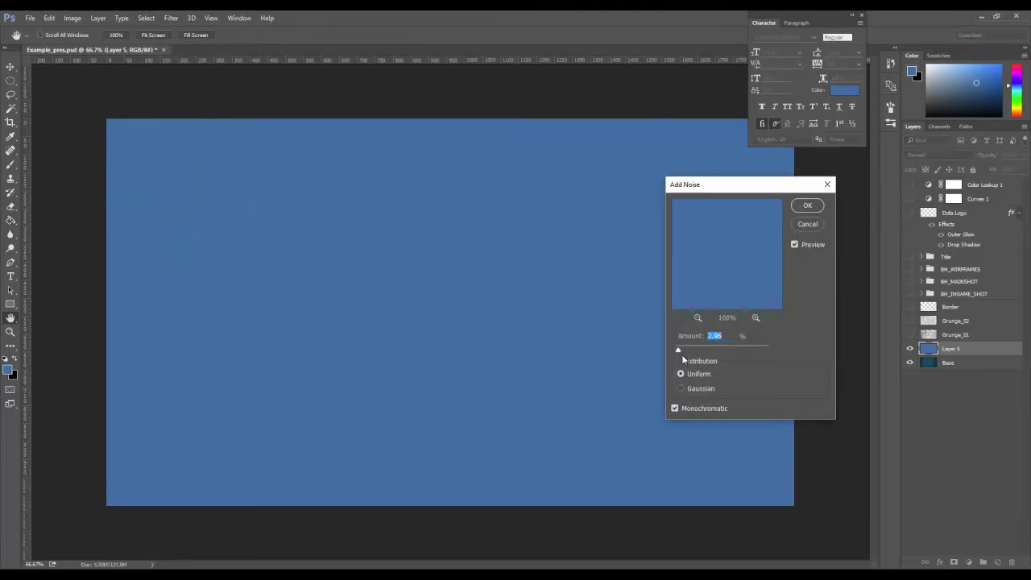
{"action": "left_click", "coordinate": [681, 388]}
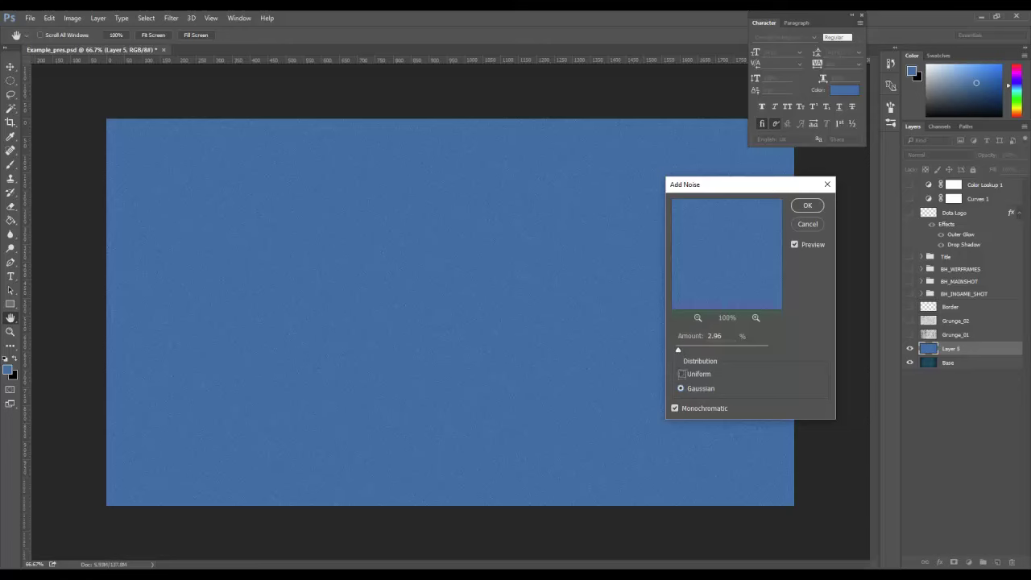
{"action": "left_click", "coordinate": [808, 206]}
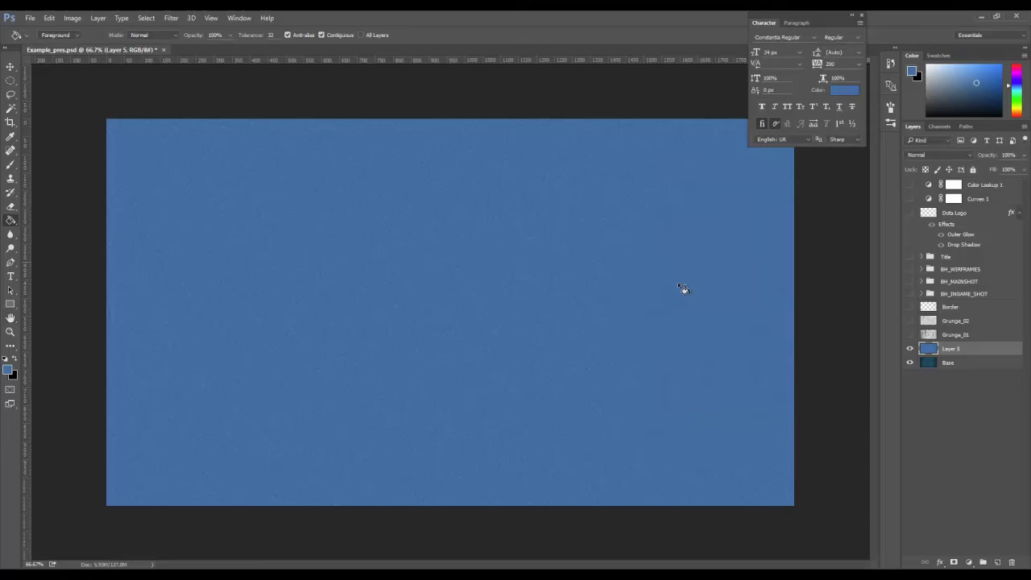
Fade the Add Noise filter on the blue layer to about 35% opacity in Normal mode
{"action": "left_click", "coordinate": [10, 331]}
{"action": "left_click", "coordinate": [283, 137]}
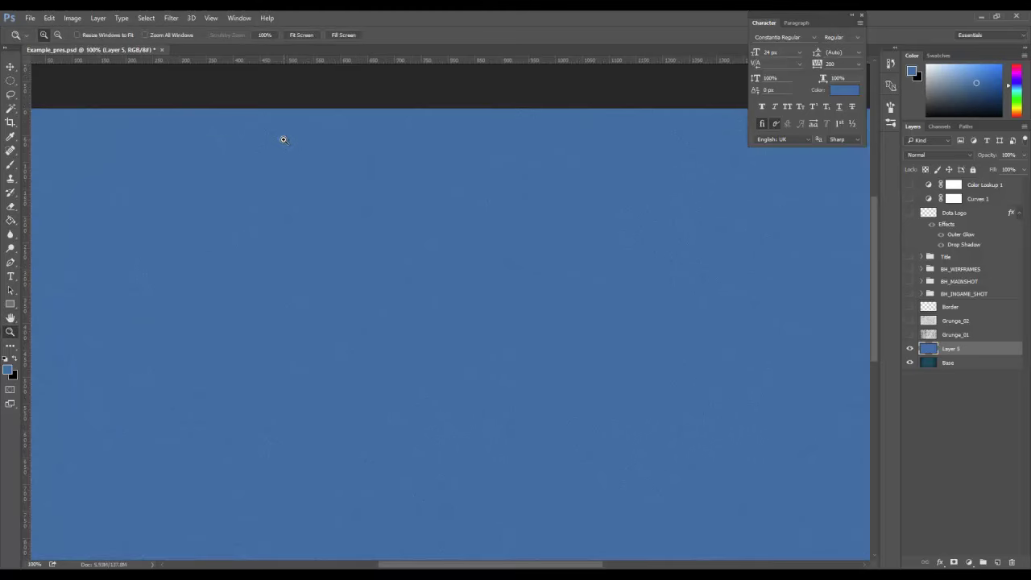
{"action": "left_click", "coordinate": [71, 18]}
{"action": "mouse_move", "coordinate": [49, 18]}
{"action": "left_click", "coordinate": [65, 66]}
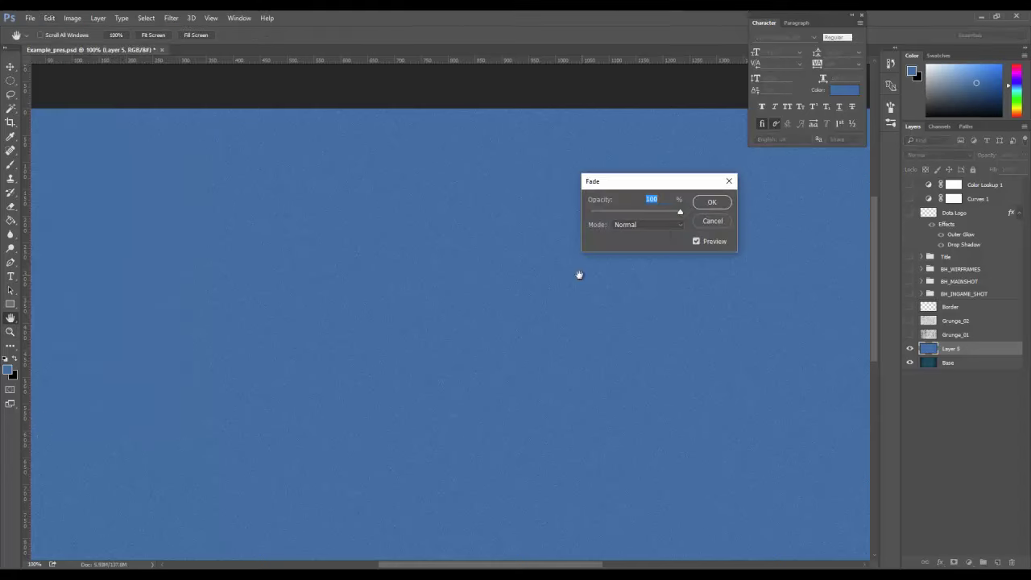
{"action": "left_click_drag", "start_coordinate": [680, 212], "coordinate": [628, 215]}
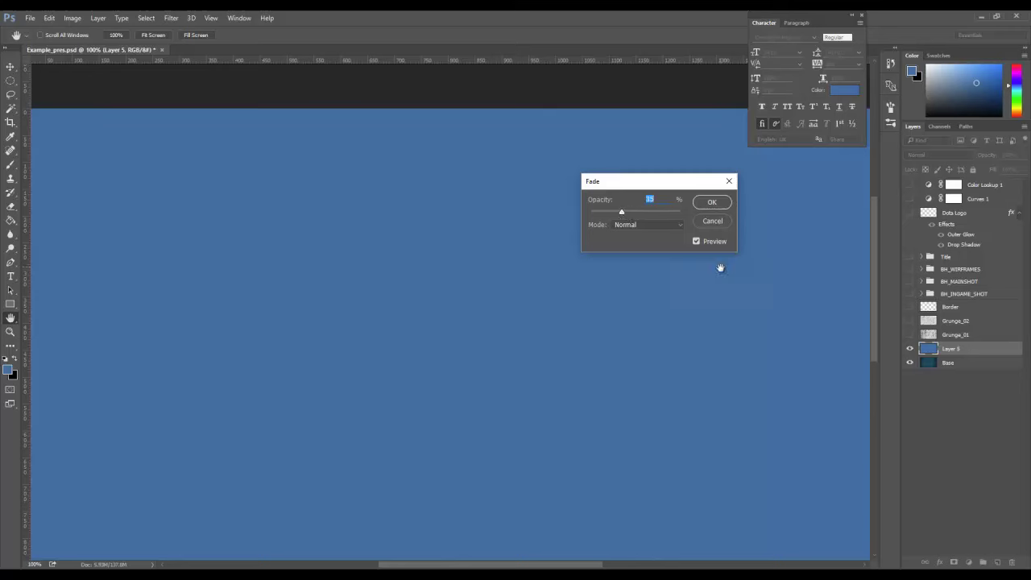
{"action": "left_click", "coordinate": [712, 202]}
{"action": "right_click", "coordinate": [359, 337]}
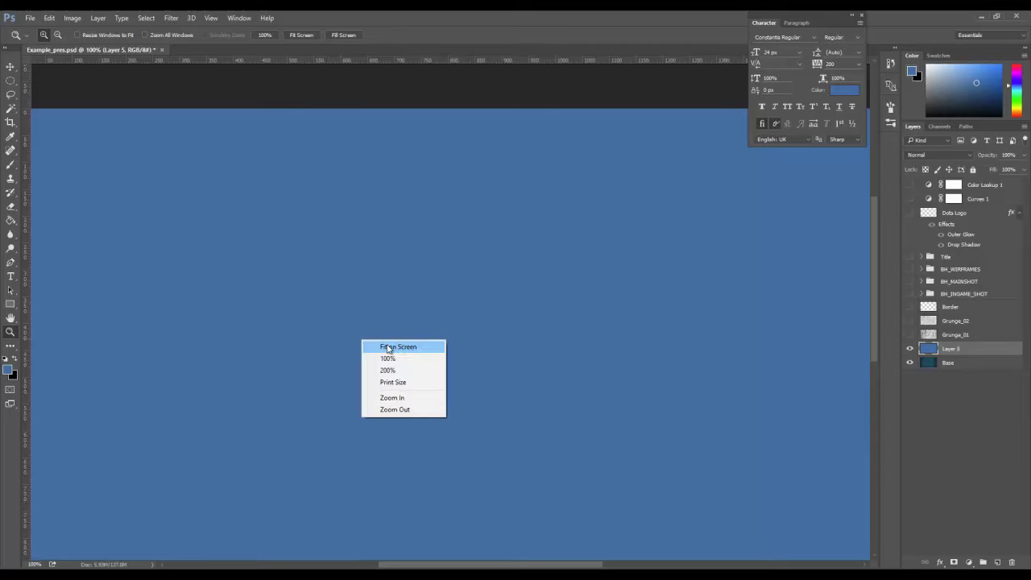
{"action": "left_click", "coordinate": [394, 346]}
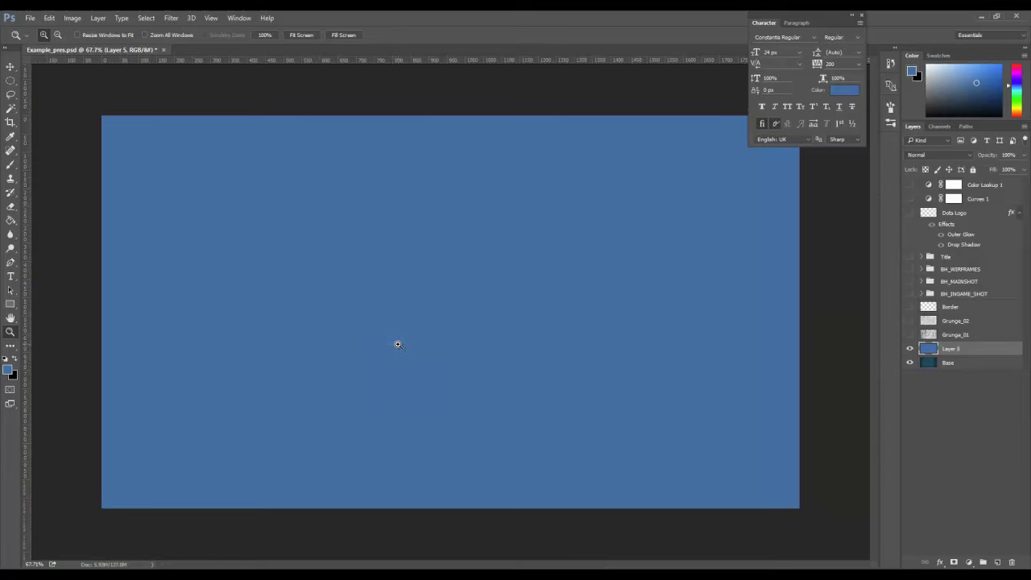
Apply a custom Lens Correction vignette to the blue layer with amount -100 and midpoint +30
{"action": "left_click", "coordinate": [172, 17]}
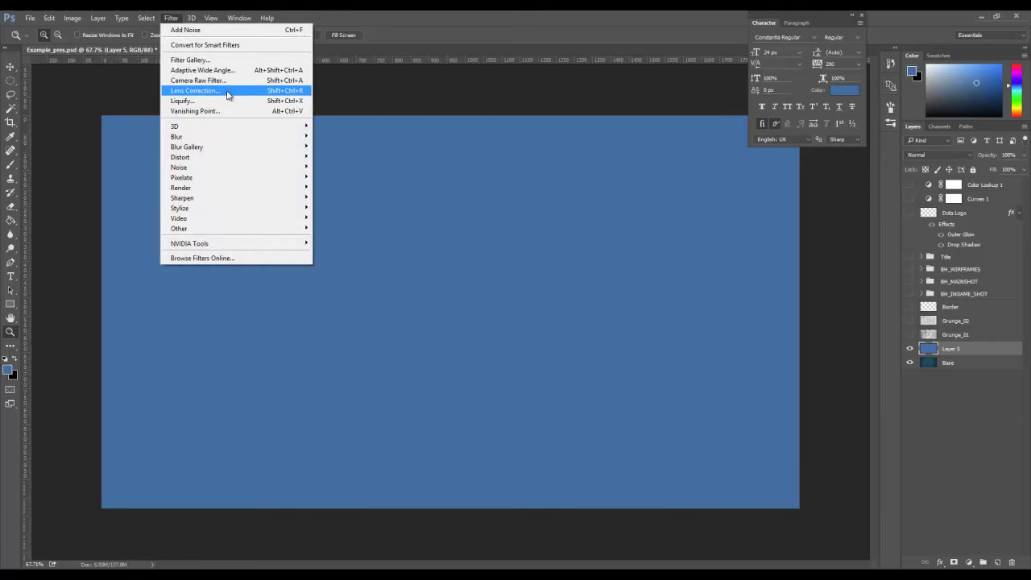
{"action": "left_click", "coordinate": [227, 95]}
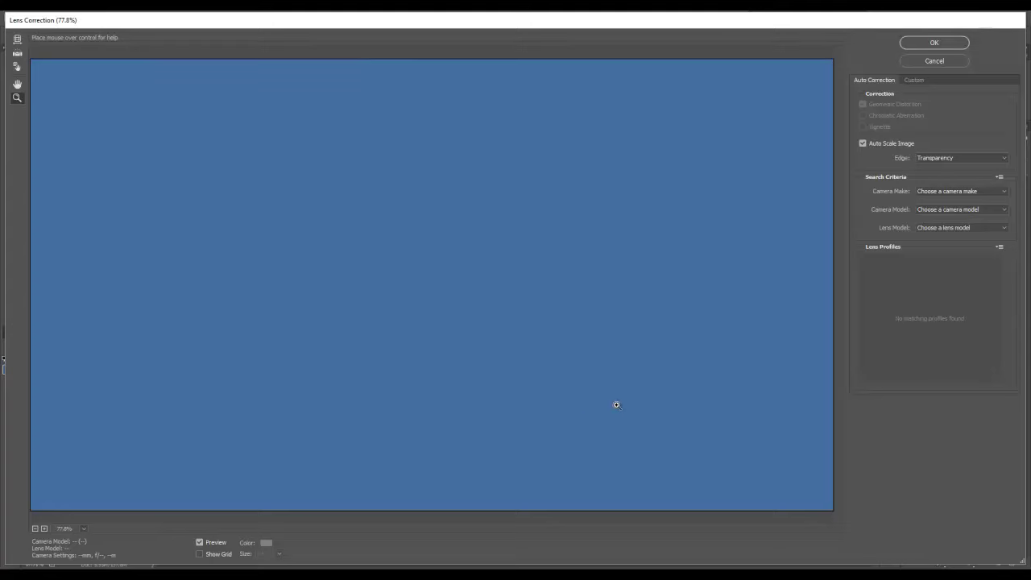
{"action": "left_click", "coordinate": [912, 82]}
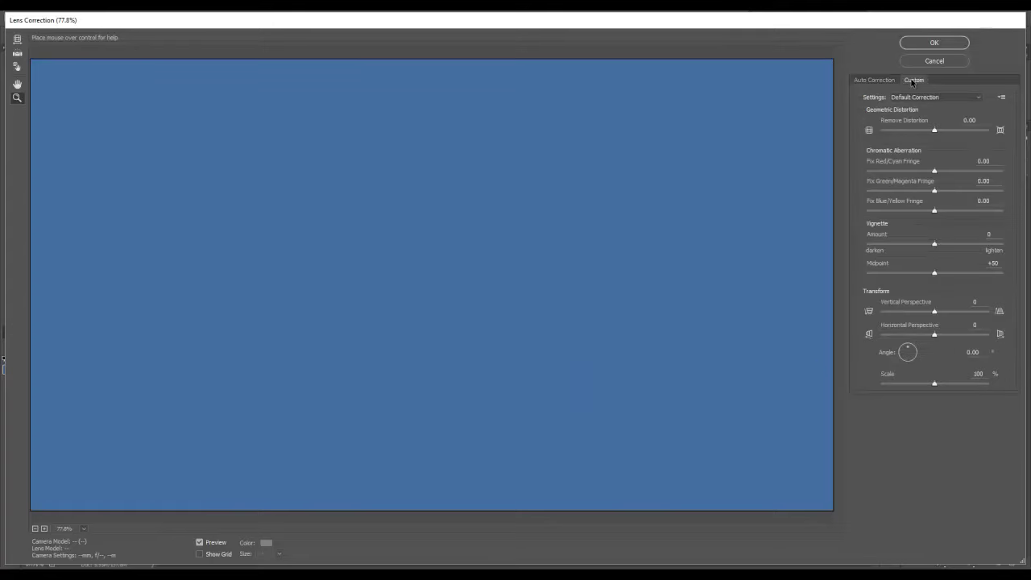
{"action": "left_click", "coordinate": [934, 243]}
{"action": "left_click_drag", "start_coordinate": [900, 245], "coordinate": [866, 250]}
{"action": "left_click_drag", "start_coordinate": [936, 276], "coordinate": [907, 277]}
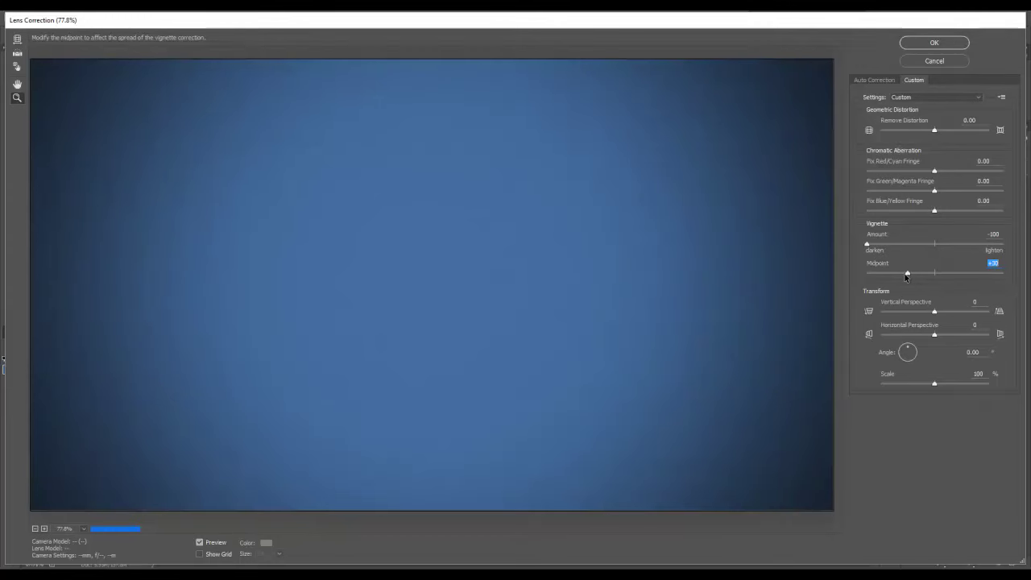
{"action": "left_click", "coordinate": [936, 44]}
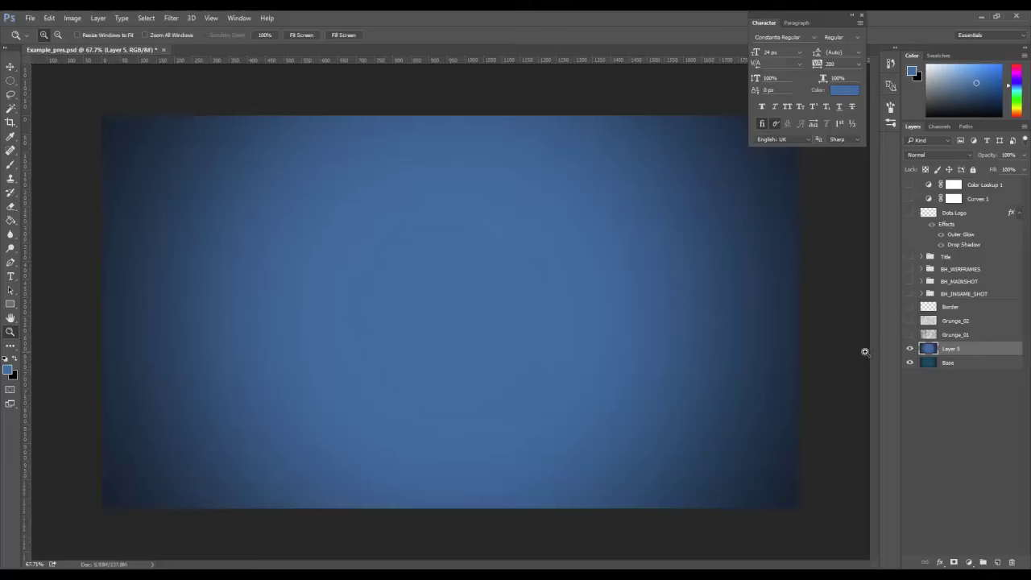
{"action": "left_click", "coordinate": [910, 348]}
{"action": "left_click", "coordinate": [73, 18]}
{"action": "mouse_move", "coordinate": [87, 49]}
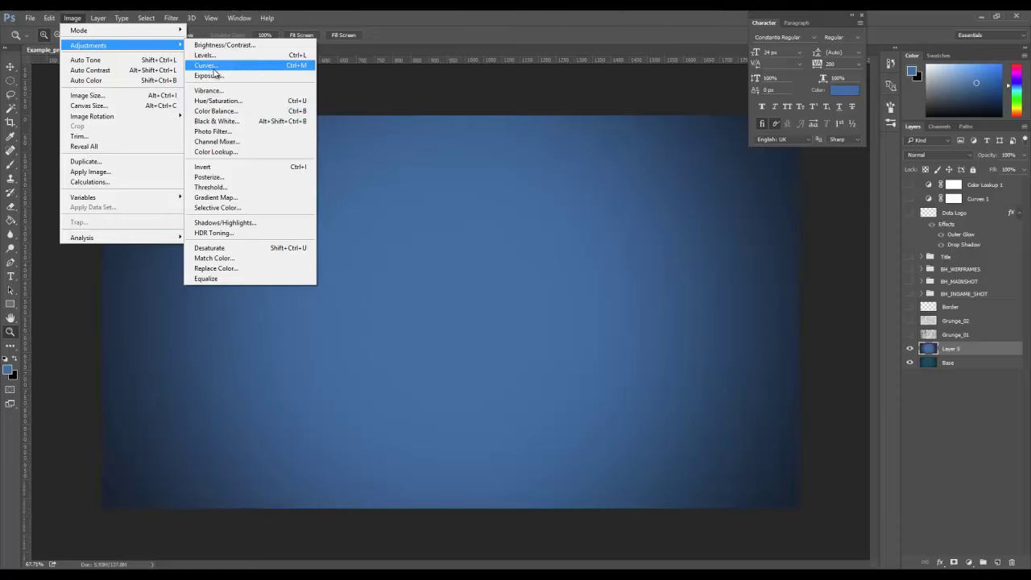
{"action": "left_click", "coordinate": [213, 70]}
{"action": "left_click_drag", "start_coordinate": [509, 194], "coordinate": [509, 185]}
{"action": "left_click", "coordinate": [461, 160]}
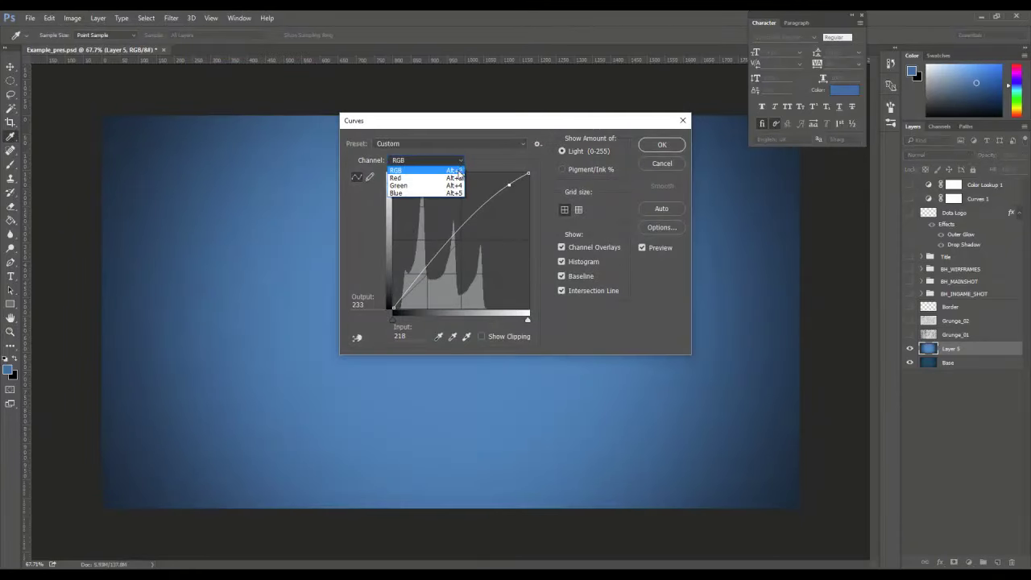
{"action": "left_click", "coordinate": [434, 178]}
{"action": "mouse_move", "coordinate": [514, 188]}
{"action": "left_mouse_down"}
{"action": "mouse_move", "coordinate": [515, 205]}
{"action": "mouse_move", "coordinate": [500, 199]}
{"action": "left_mouse_up"}
{"action": "left_click_drag", "start_coordinate": [422, 279], "coordinate": [432, 297]}
{"action": "left_click", "coordinate": [671, 166]}
{"action": "key", "text": "z"}
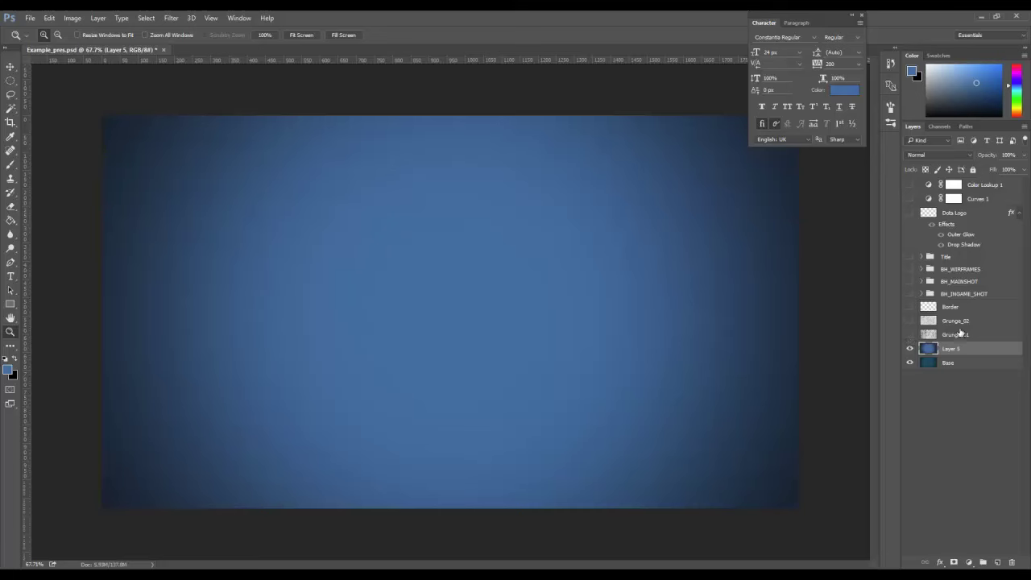
{"action": "left_click", "coordinate": [911, 281]}
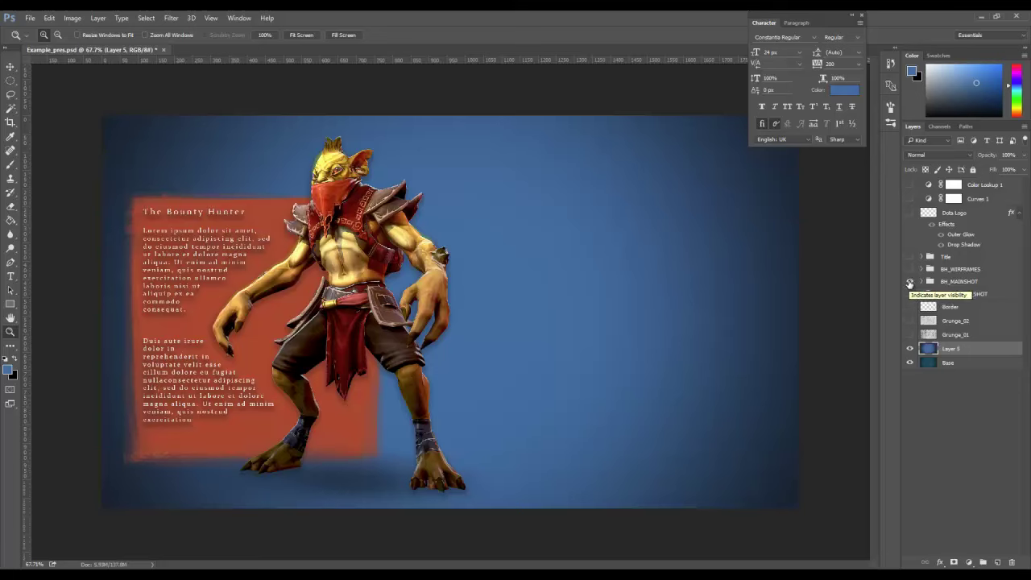
{"action": "left_click", "coordinate": [910, 282]}
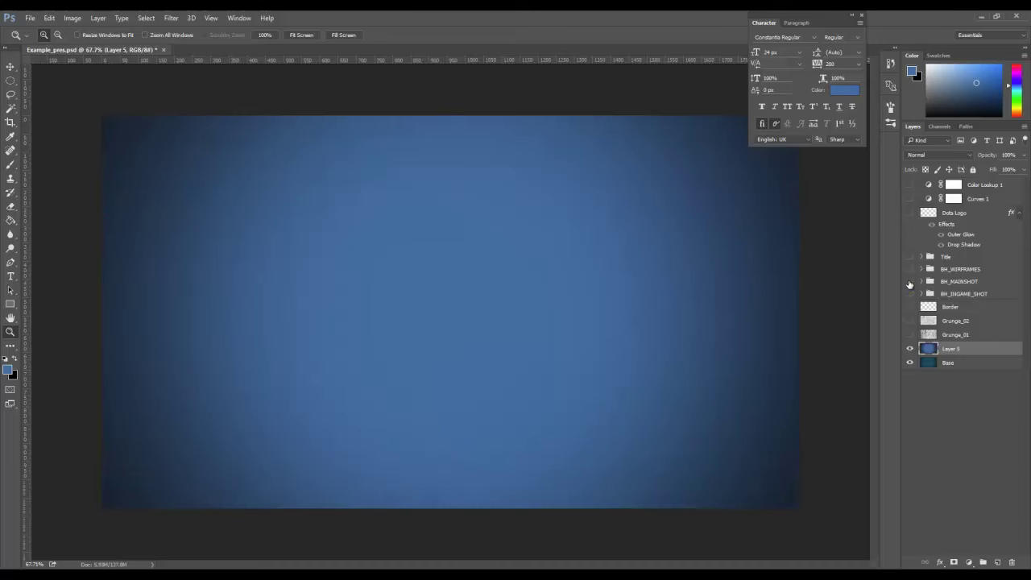
Show the Grunge_01 texture layer and raise its opacity to 100%
{"action": "left_click", "coordinate": [911, 337]}
{"action": "left_click", "coordinate": [997, 338]}
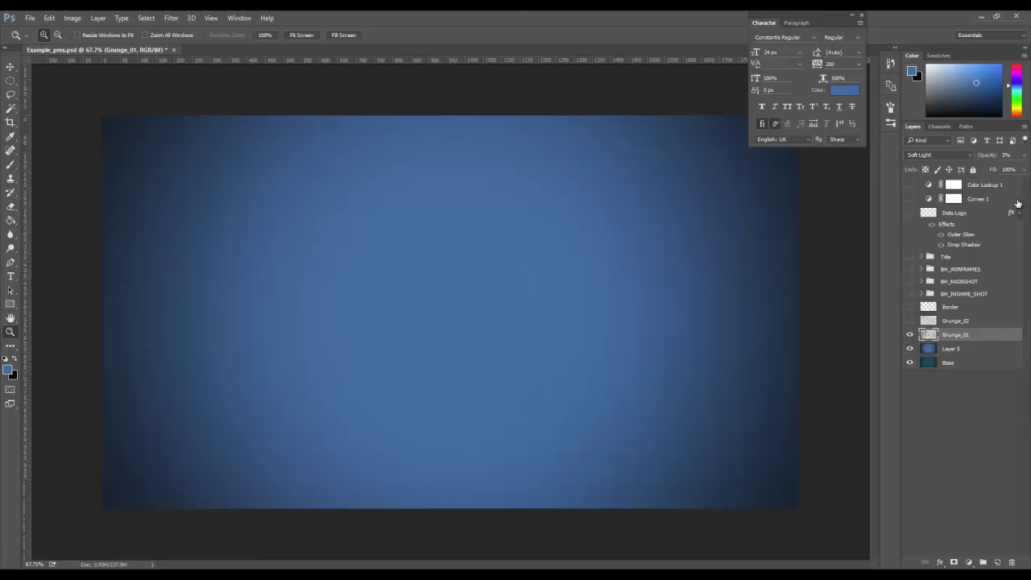
{"action": "left_click", "coordinate": [1025, 156]}
{"action": "left_click_drag", "start_coordinate": [984, 171], "coordinate": [1023, 170]}
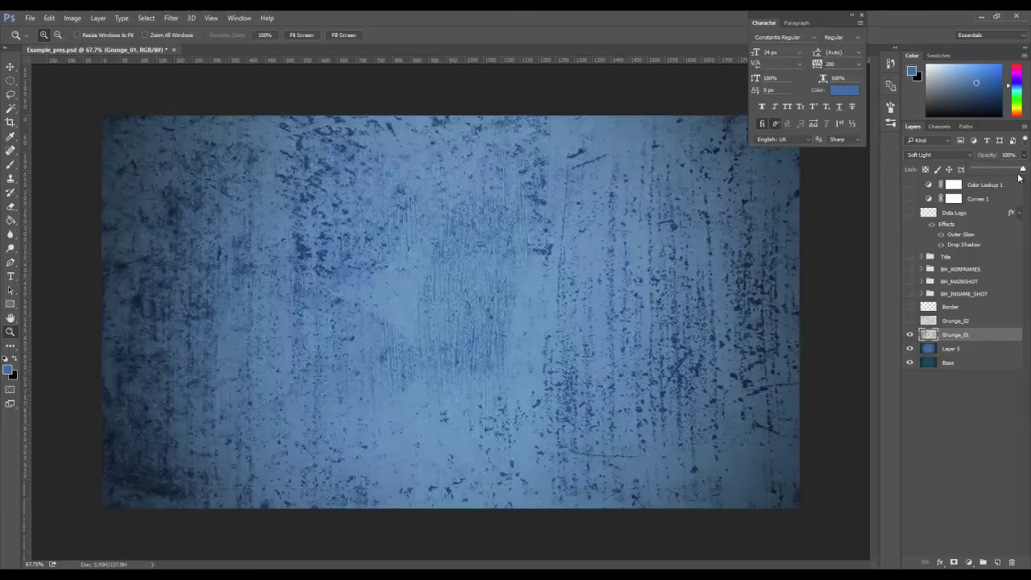
Switch Grunge_01 to Normal blending and try a lower opacity on it
{"action": "left_click", "coordinate": [941, 154]}
{"action": "left_click", "coordinate": [924, 154]}
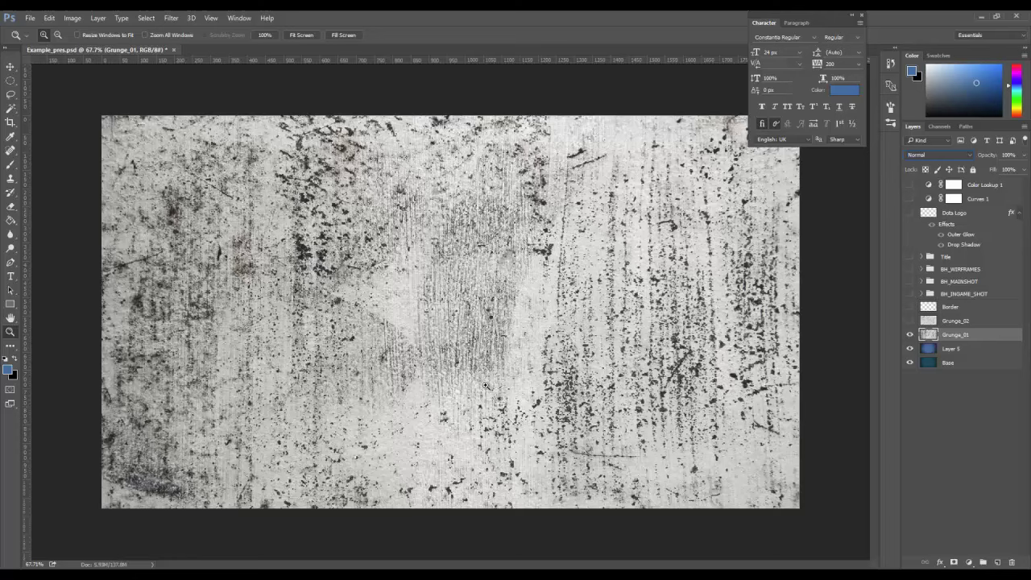
{"action": "left_click", "coordinate": [1023, 155]}
{"action": "left_click_drag", "start_coordinate": [1022, 169], "coordinate": [987, 172]}
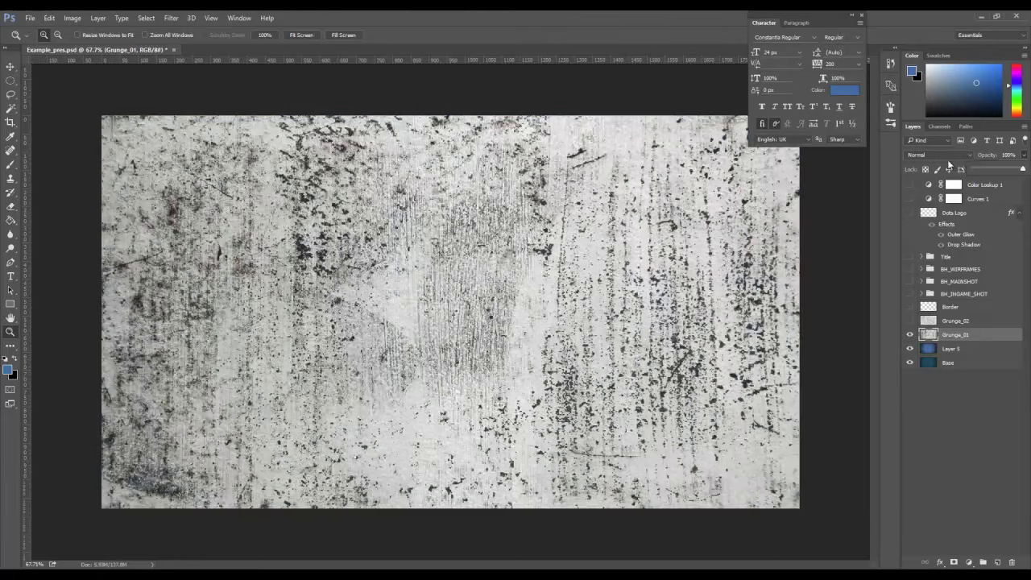
Set the Grunge_01 layer's blend mode to Multiply and its opacity to 21%
{"action": "left_click", "coordinate": [927, 155]}
{"action": "left_click", "coordinate": [928, 190]}
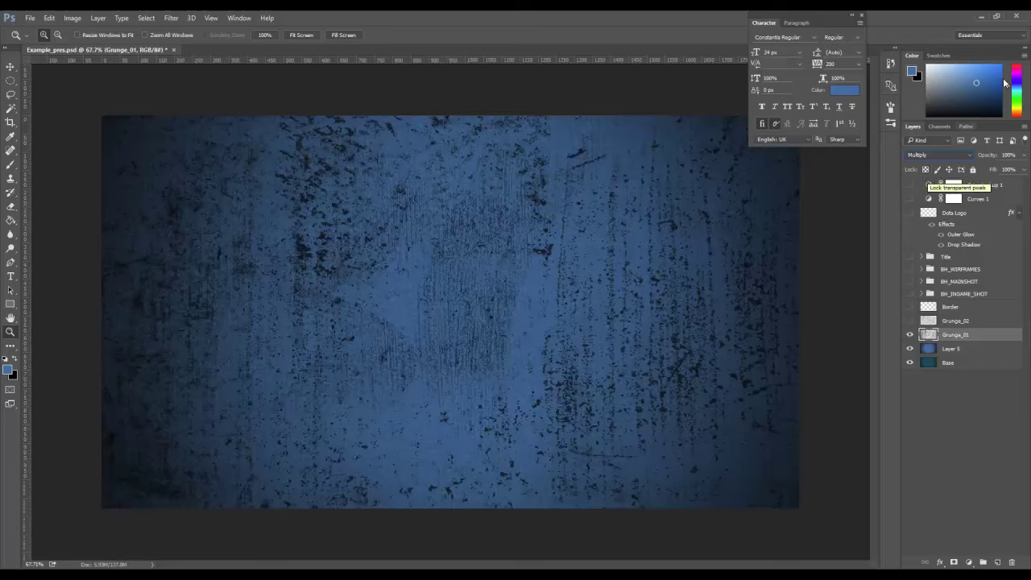
{"action": "left_click", "coordinate": [1024, 170]}
{"action": "left_click", "coordinate": [1024, 155]}
{"action": "left_click_drag", "start_coordinate": [1023, 169], "coordinate": [976, 170]}
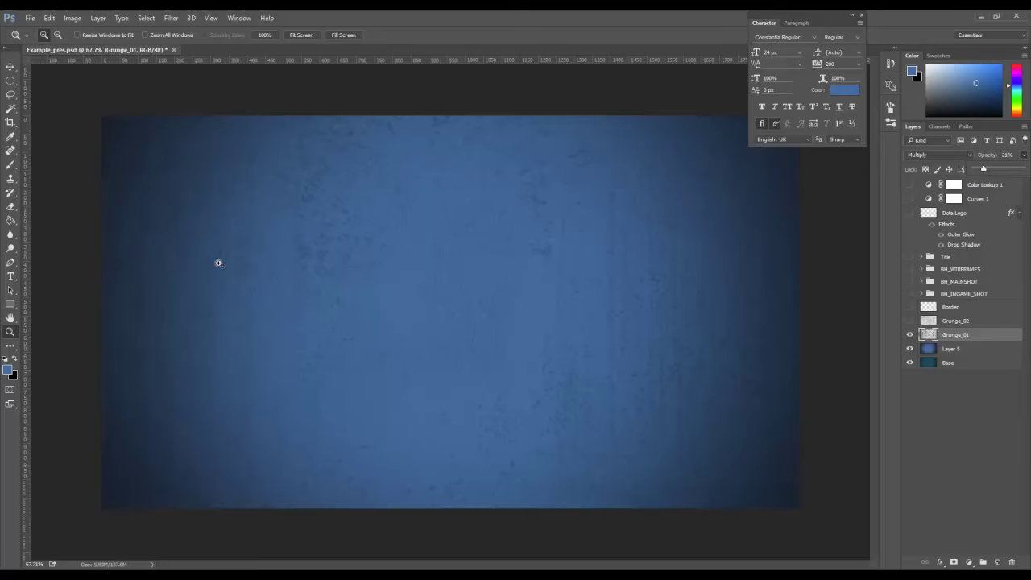
Show the Grunge_02 texture layer, set its blend mode to Normal and raise its opacity to 100%
{"action": "left_click", "coordinate": [910, 321]}
{"action": "left_click", "coordinate": [981, 322]}
{"action": "left_click", "coordinate": [1024, 157]}
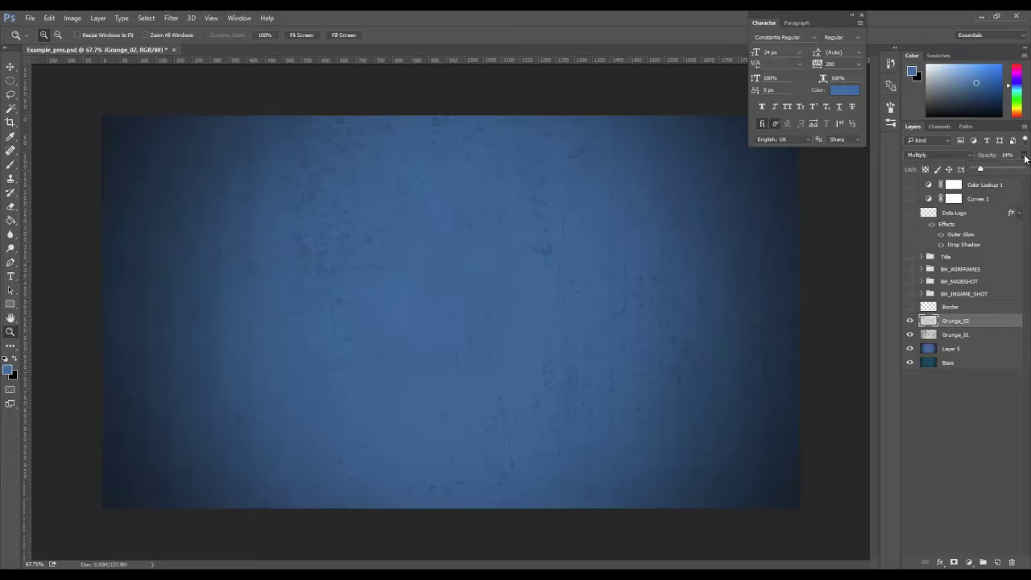
{"action": "left_click", "coordinate": [927, 154]}
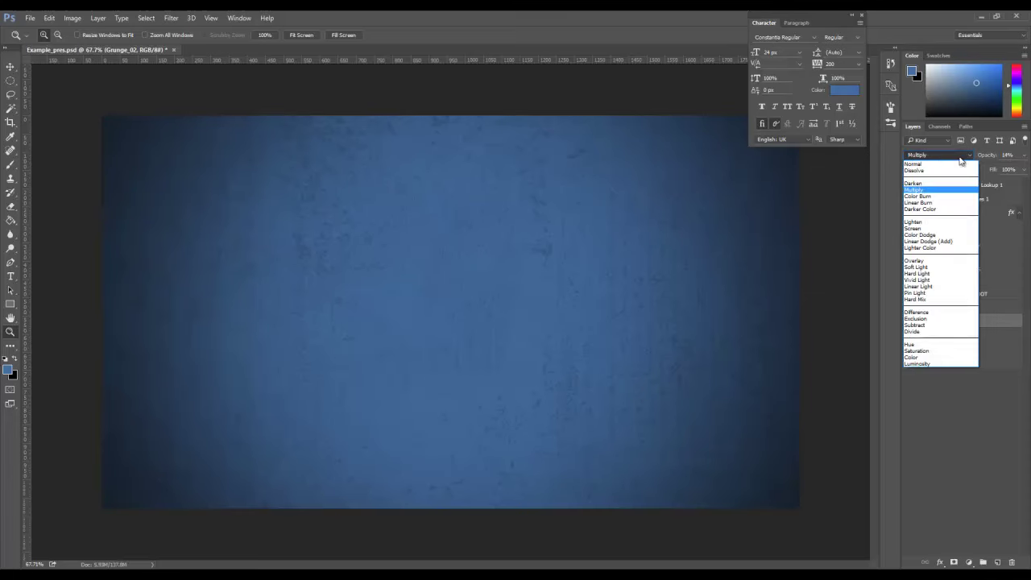
{"action": "left_click", "coordinate": [922, 165]}
{"action": "left_click", "coordinate": [1024, 170]}
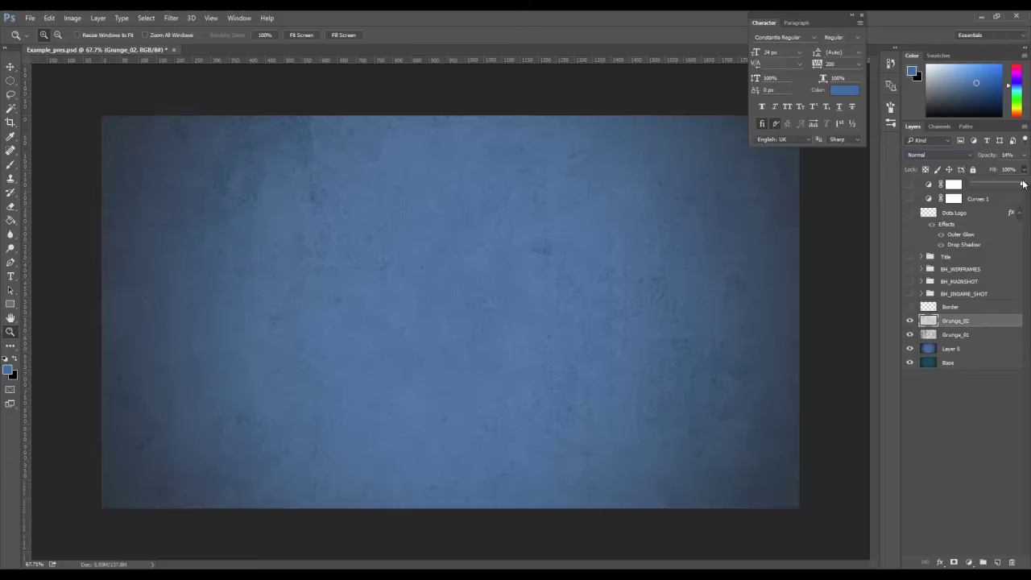
{"action": "mouse_move", "coordinate": [1023, 183]}
{"action": "left_mouse_down"}
{"action": "mouse_move", "coordinate": [972, 183]}
{"action": "mouse_move", "coordinate": [1023, 182]}
{"action": "mouse_move", "coordinate": [1023, 168]}
{"action": "left_mouse_up"}
{"action": "left_click", "coordinate": [1023, 156]}
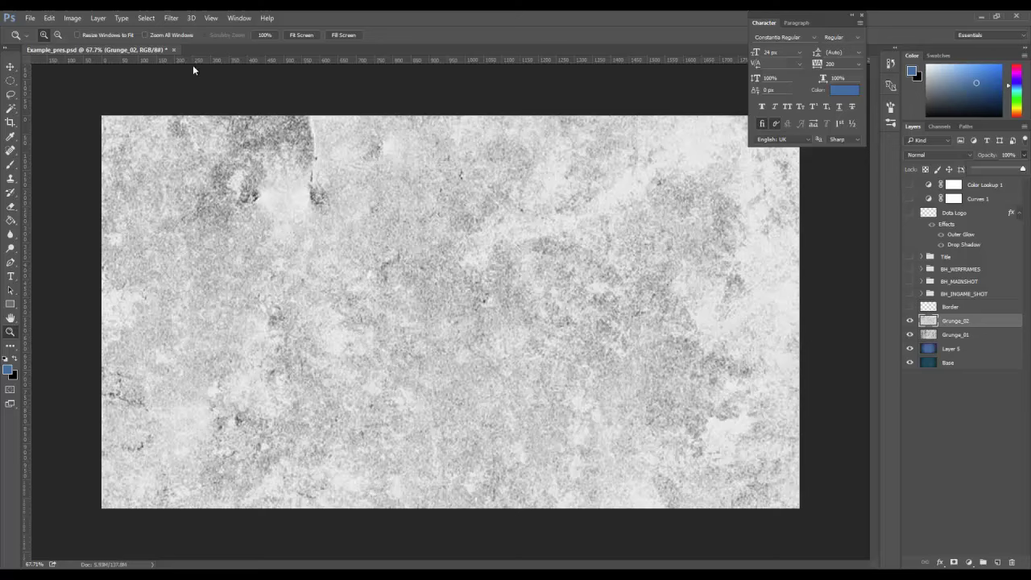
Sharpen the Grunge_02 texture with Unsharp Mask at amount 304%, radius 1.0 pixels and threshold 0
{"action": "left_click", "coordinate": [170, 18]}
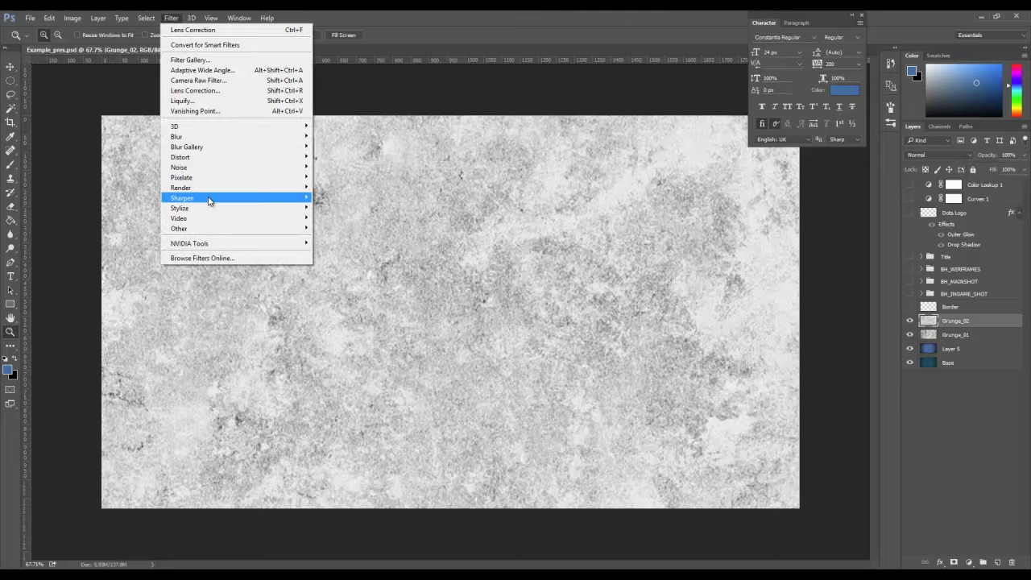
{"action": "mouse_move", "coordinate": [211, 199]}
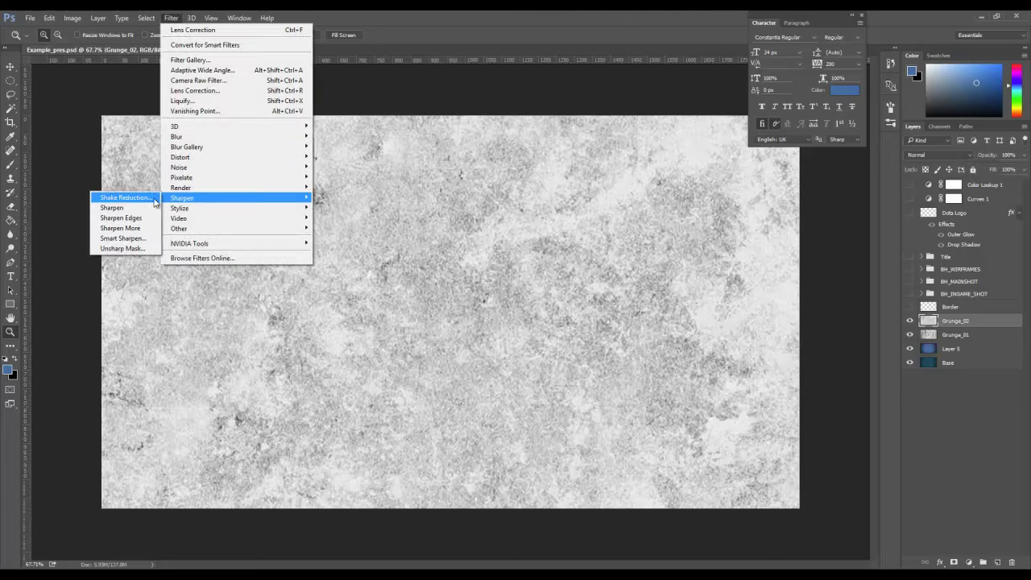
{"action": "left_click", "coordinate": [122, 248]}
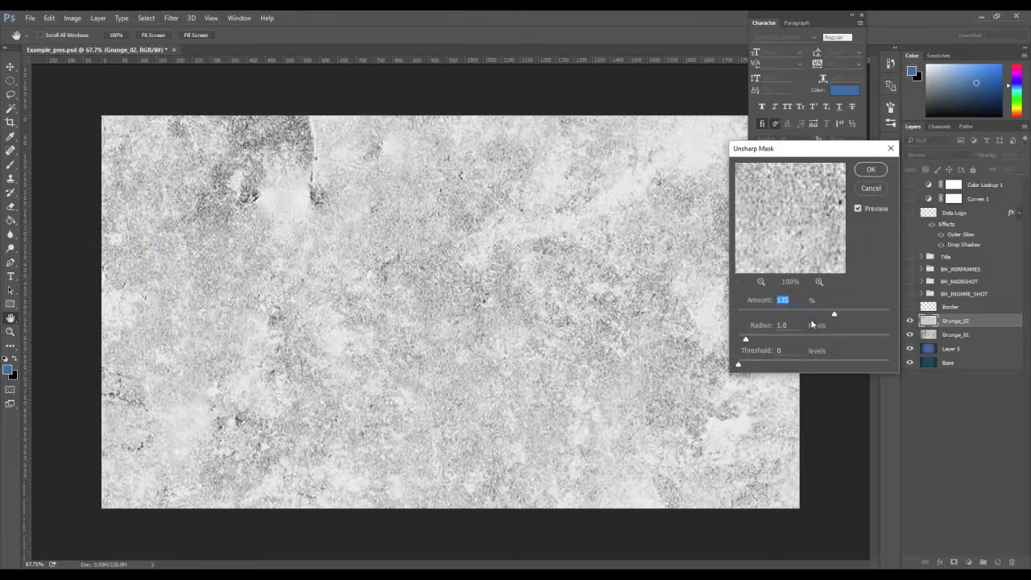
{"action": "left_click_drag", "start_coordinate": [833, 314], "coordinate": [876, 316]}
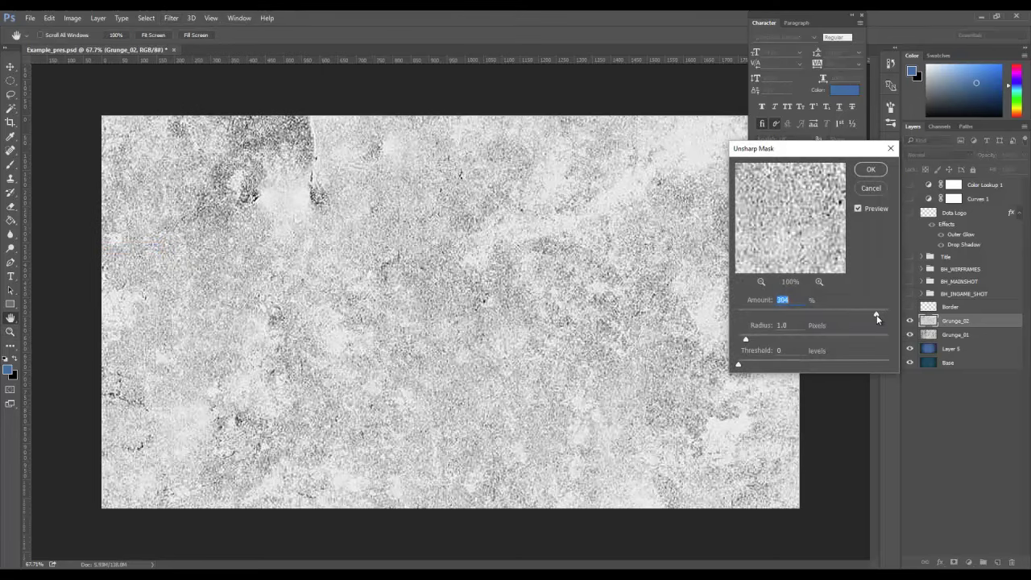
{"action": "left_click", "coordinate": [871, 170]}
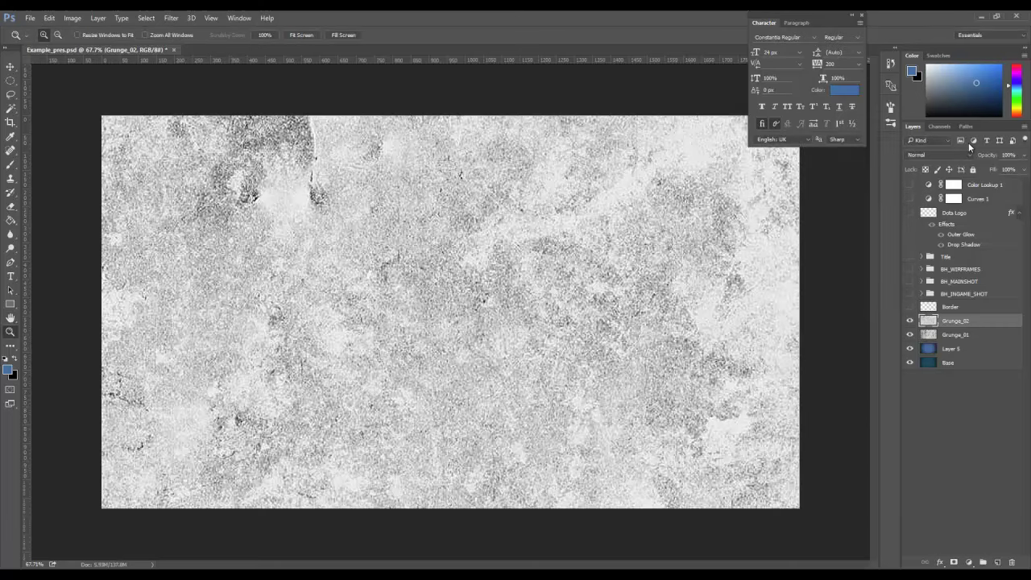
Set the Grunge_02 layer's blend mode to Multiply and its fill to 32%
{"action": "left_click", "coordinate": [947, 156]}
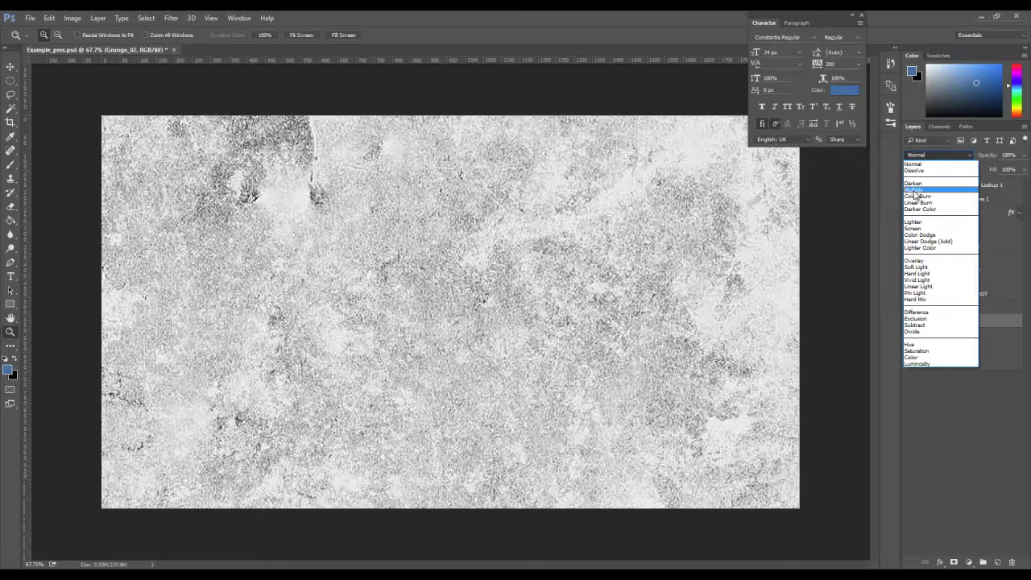
{"action": "left_click", "coordinate": [935, 183]}
{"action": "left_click", "coordinate": [1026, 170]}
{"action": "left_click_drag", "start_coordinate": [1024, 184], "coordinate": [976, 188]}
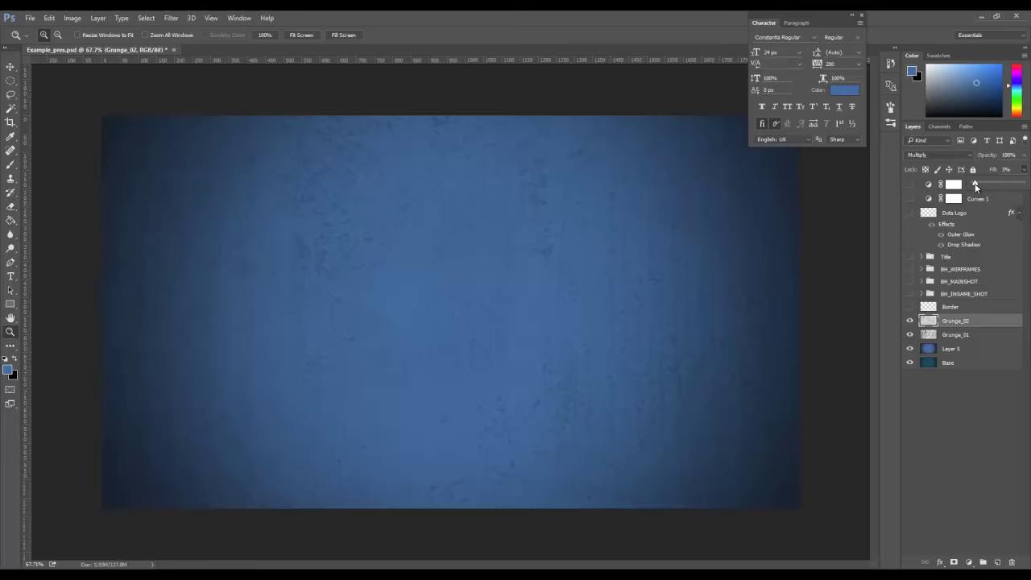
{"action": "left_click_drag", "start_coordinate": [985, 181], "coordinate": [990, 183]}
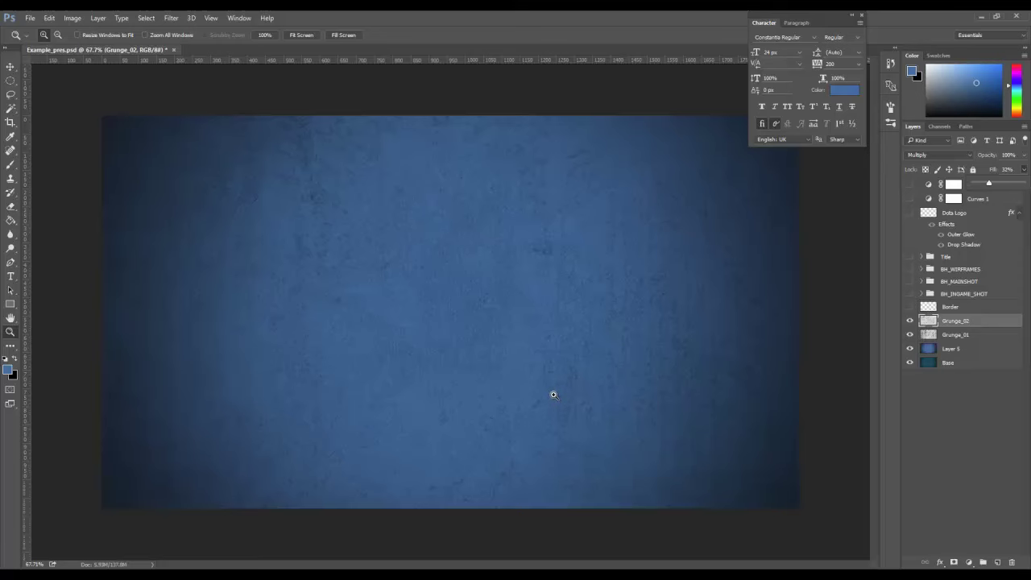
{"action": "left_click", "coordinate": [984, 324]}
{"action": "left_click", "coordinate": [987, 326]}
Show the existing Border layer and examine its outline near the canvas corner
{"action": "left_click", "coordinate": [911, 308]}
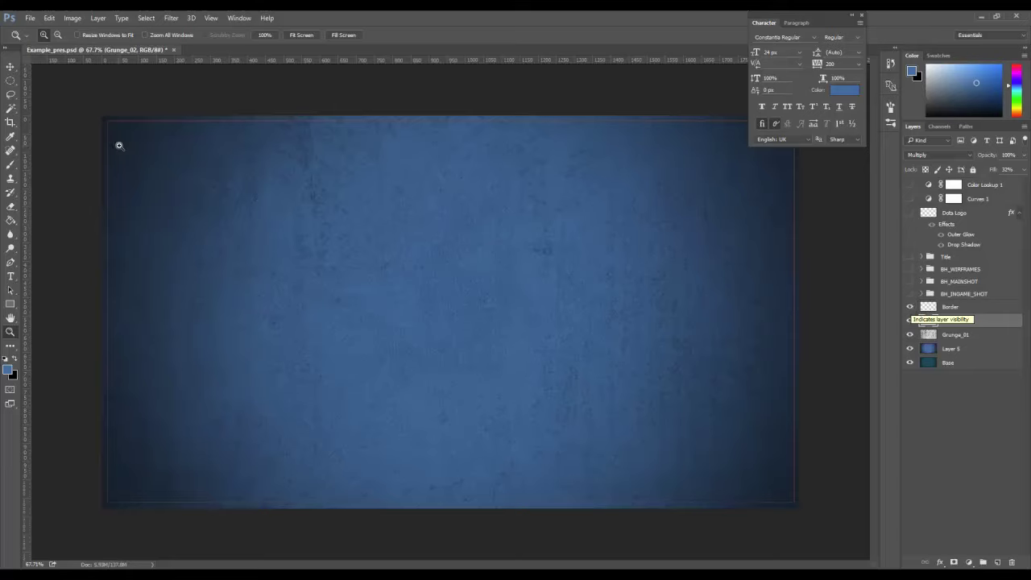
{"action": "left_click", "coordinate": [88, 105]}
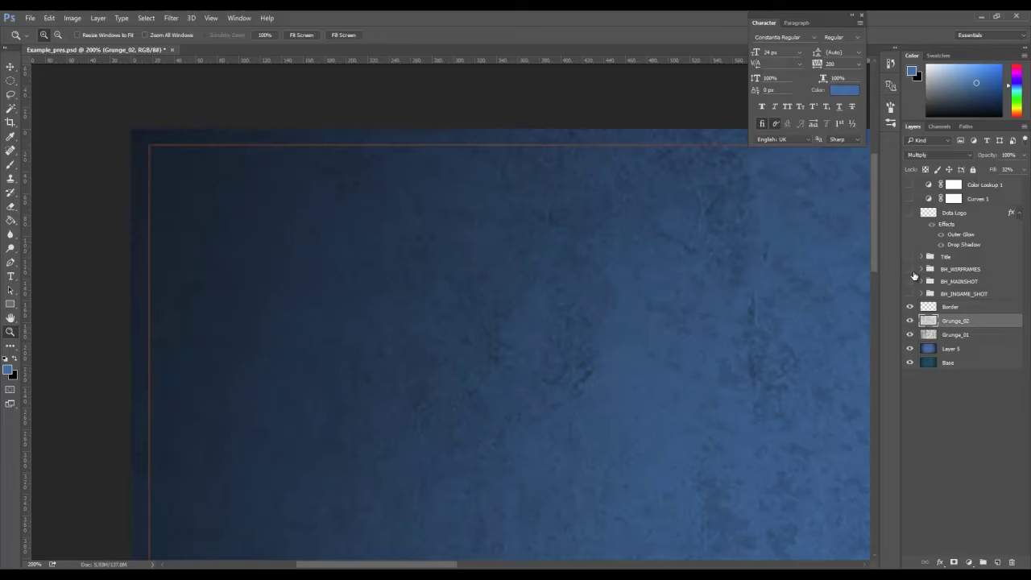
{"action": "left_click", "coordinate": [911, 282]}
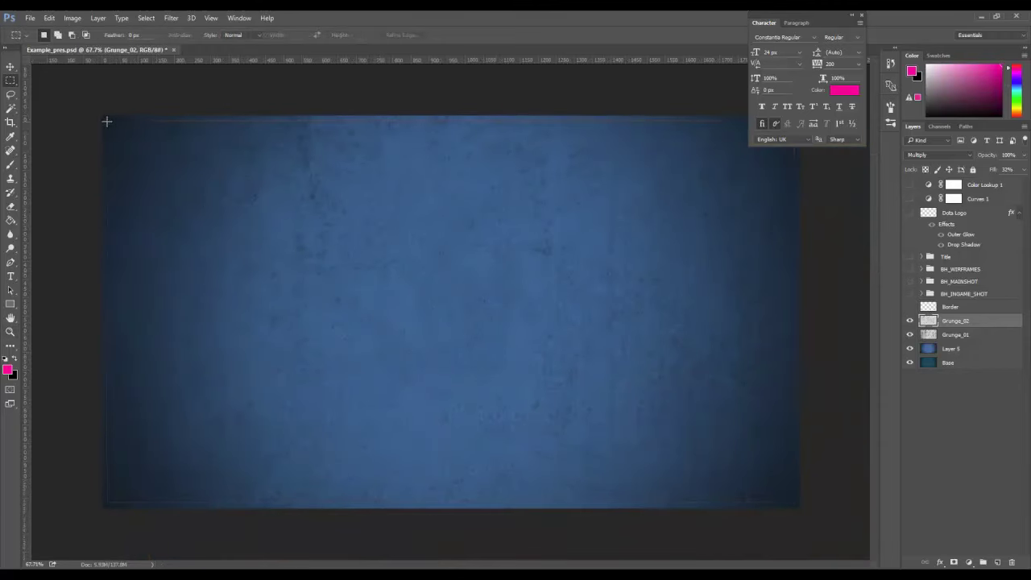
Make a rectangular selection just inside the canvas edges and add a new layer named Border2 above Grunge_02
{"action": "left_click_drag", "start_coordinate": [106, 120], "coordinate": [795, 505]}
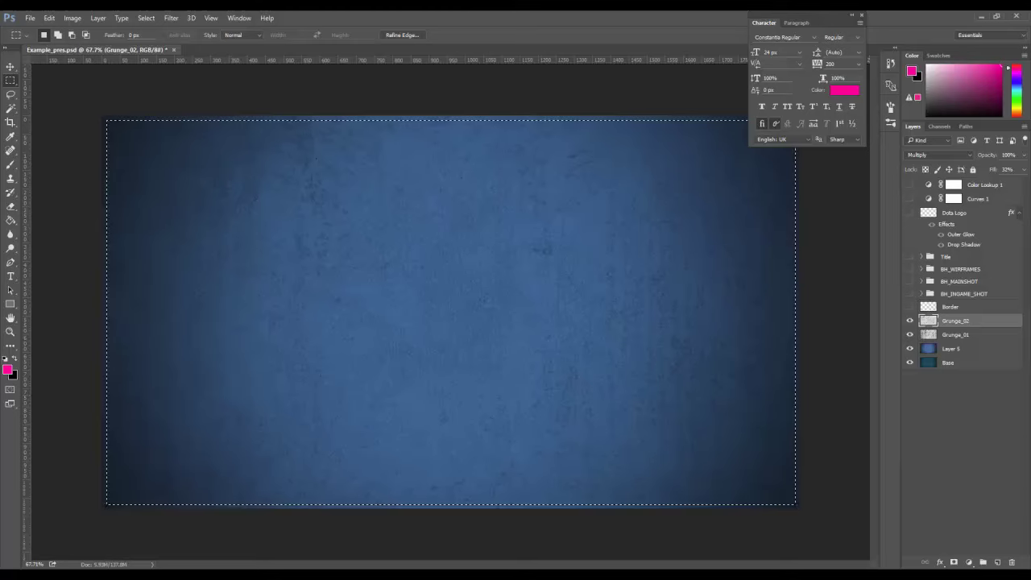
{"action": "left_click", "coordinate": [997, 561]}
{"action": "double_click", "coordinate": [952, 321]}
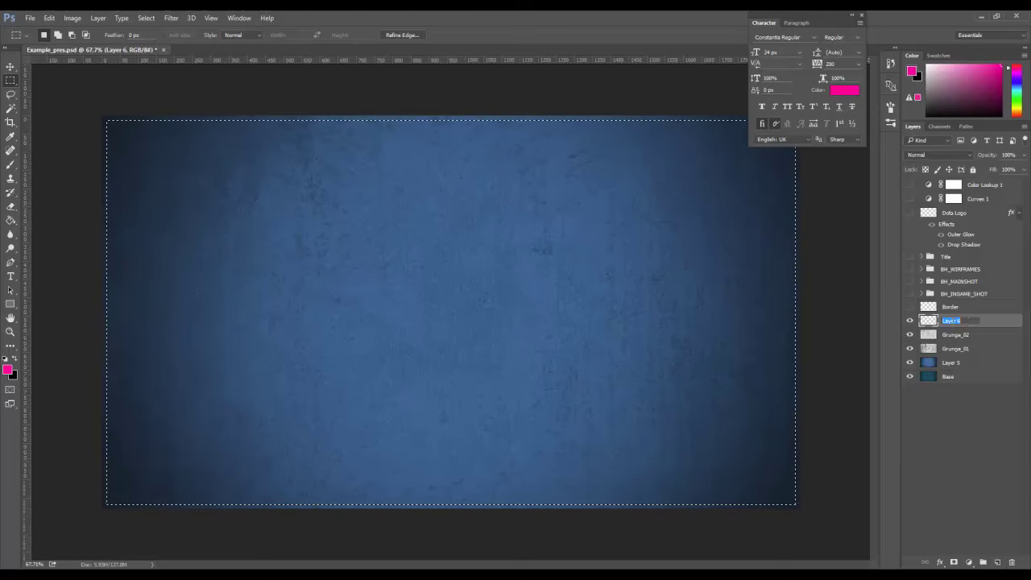
{"action": "type", "text": "Border2"}
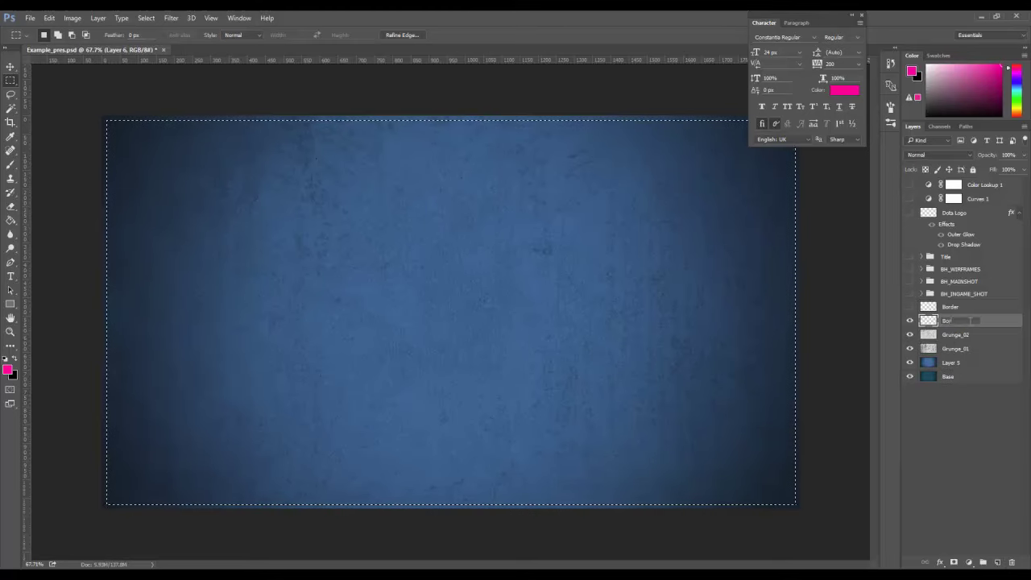
{"action": "key", "text": "Return"}
Stroke the rectangular selection on Border2 with a 3 px centred pink line and deselect it
{"action": "right_click", "coordinate": [326, 125]}
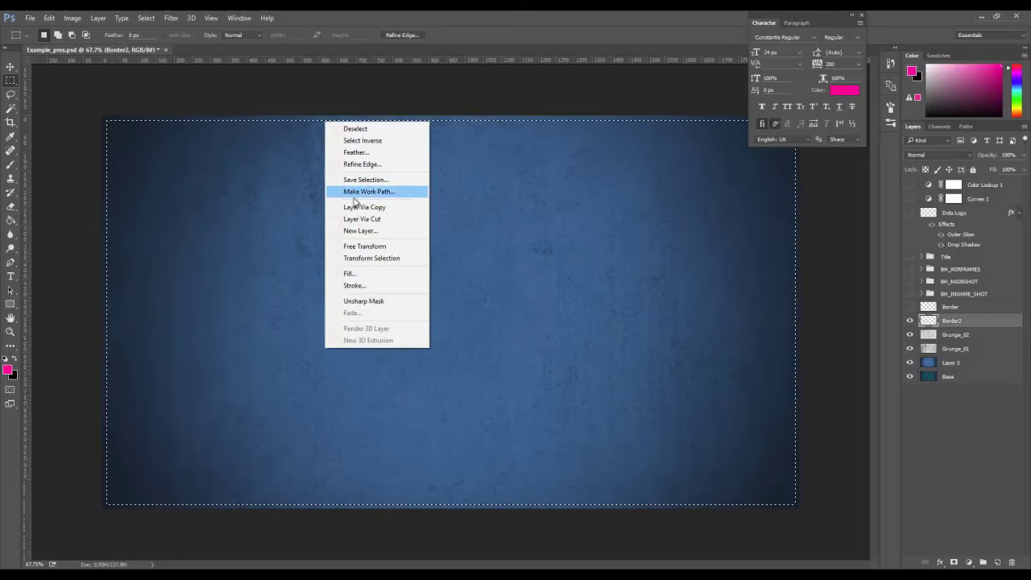
{"action": "left_click", "coordinate": [371, 285]}
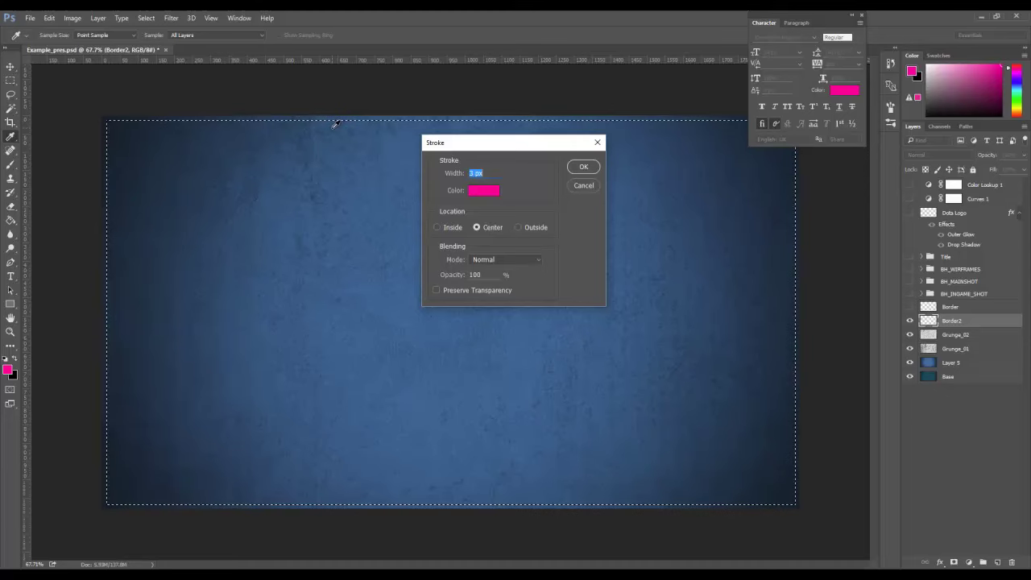
{"action": "left_click", "coordinate": [584, 170]}
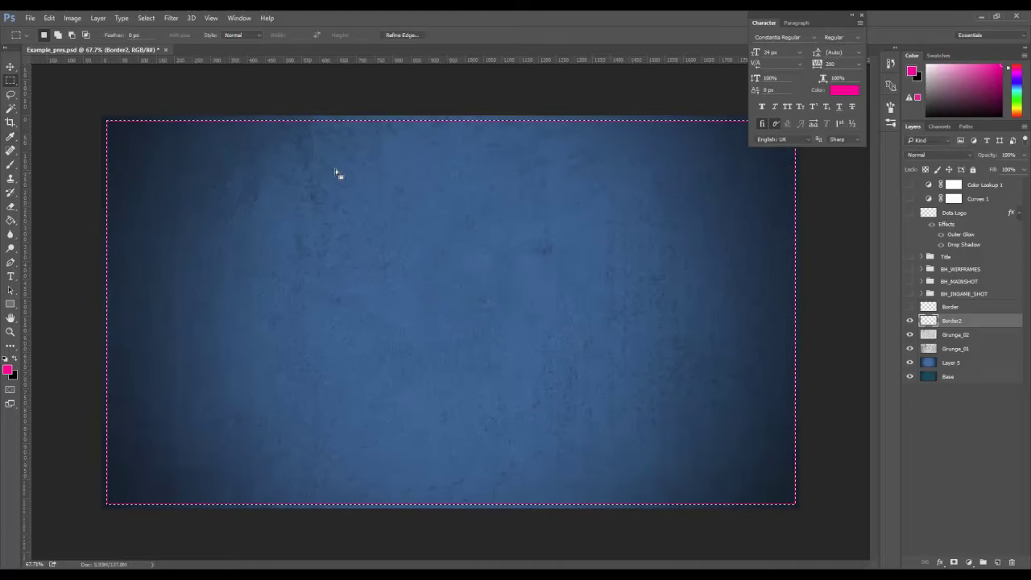
{"action": "key", "text": "ctrl+d"}
Lower the Border2 layer's opacity to 67%
{"action": "left_click", "coordinate": [1023, 155]}
{"action": "mouse_move", "coordinate": [1021, 167]}
{"action": "left_mouse_down"}
{"action": "mouse_move", "coordinate": [999, 172]}
{"action": "mouse_move", "coordinate": [1009, 172]}
{"action": "left_mouse_up"}
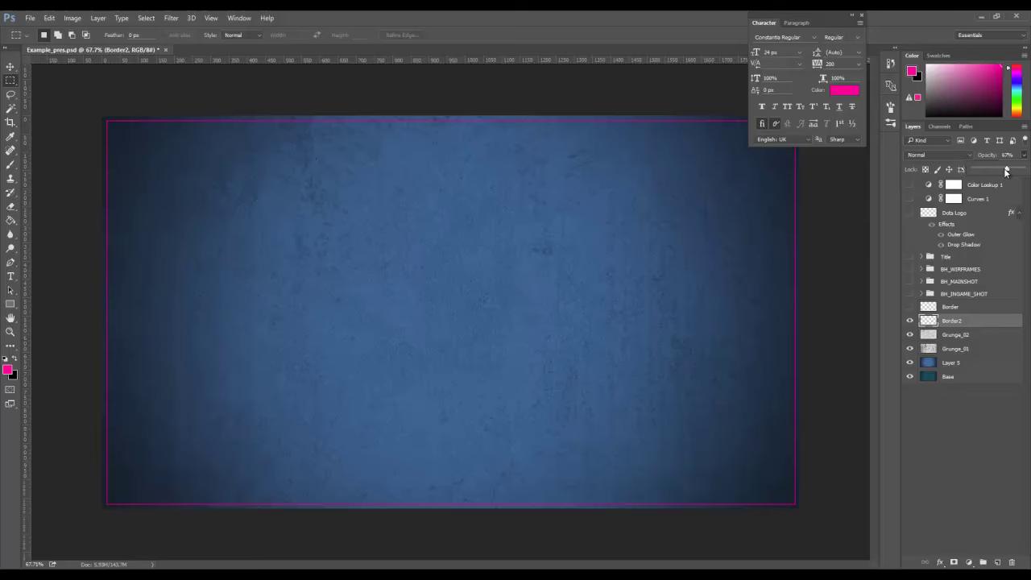
{"action": "left_click", "coordinate": [960, 414]}
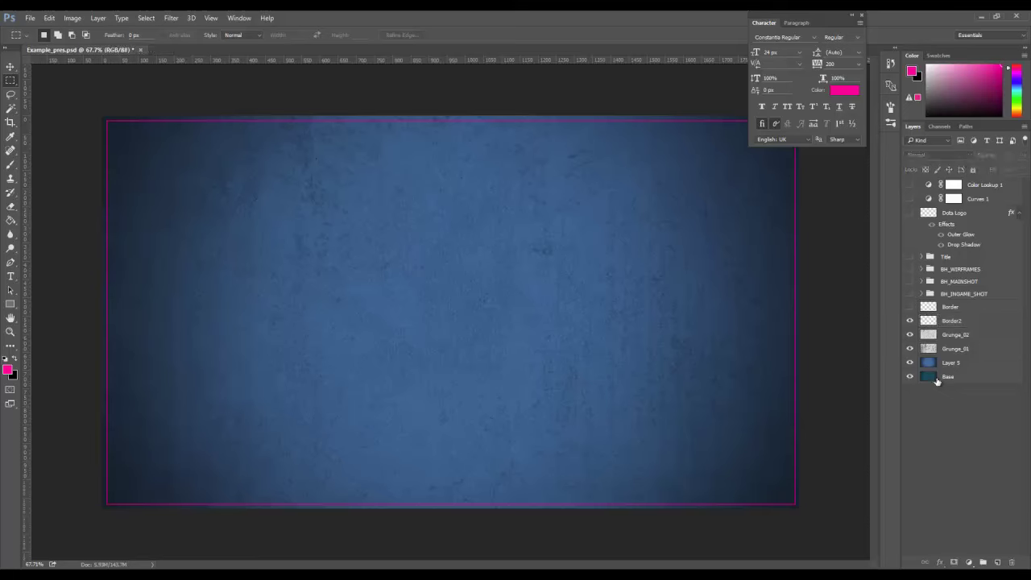
{"action": "left_click", "coordinate": [985, 325]}
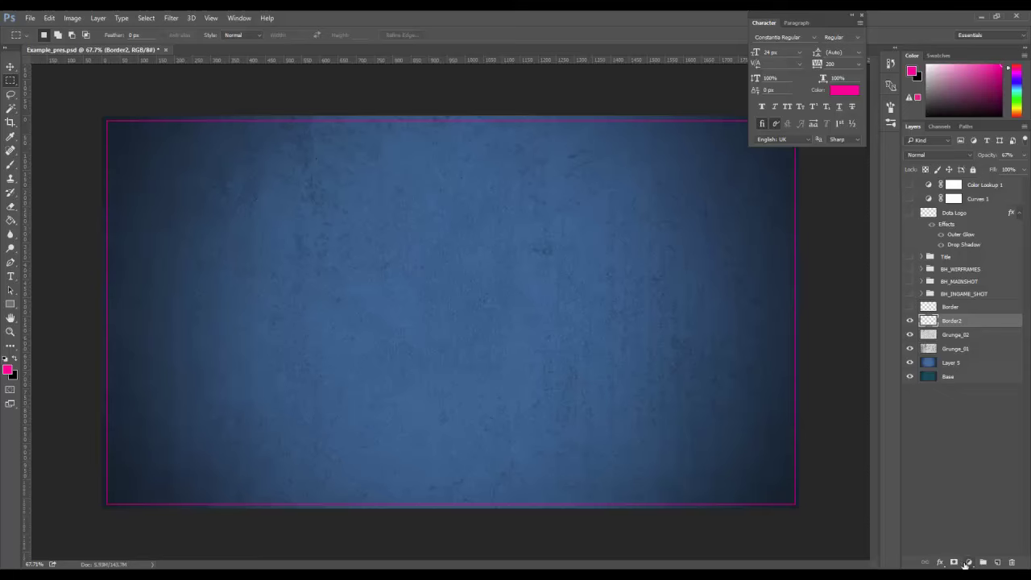
Add a layer mask to Border2 and fill it with rendered black-and-white clouds
{"action": "left_click", "coordinate": [954, 562]}
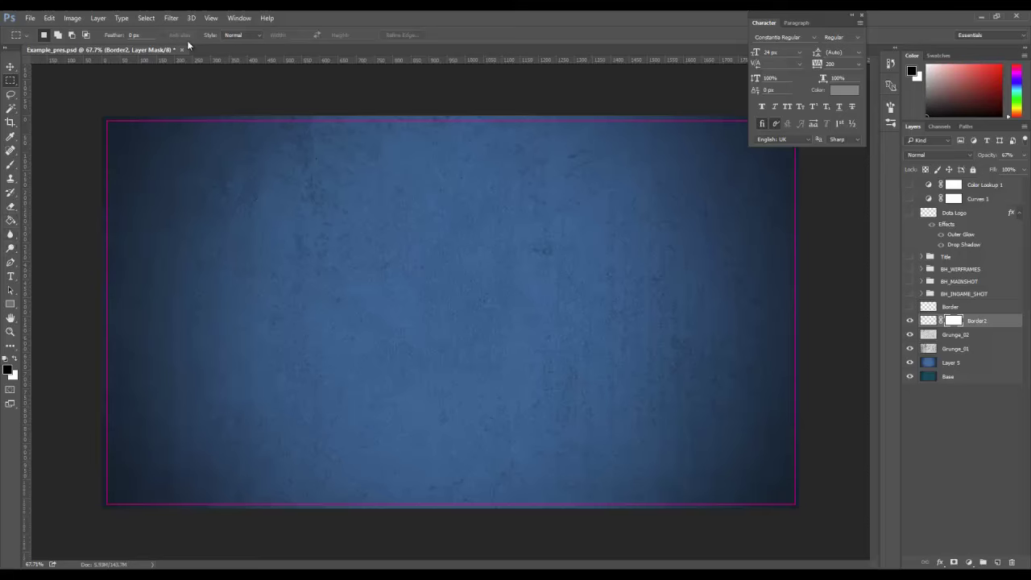
{"action": "left_click", "coordinate": [172, 19]}
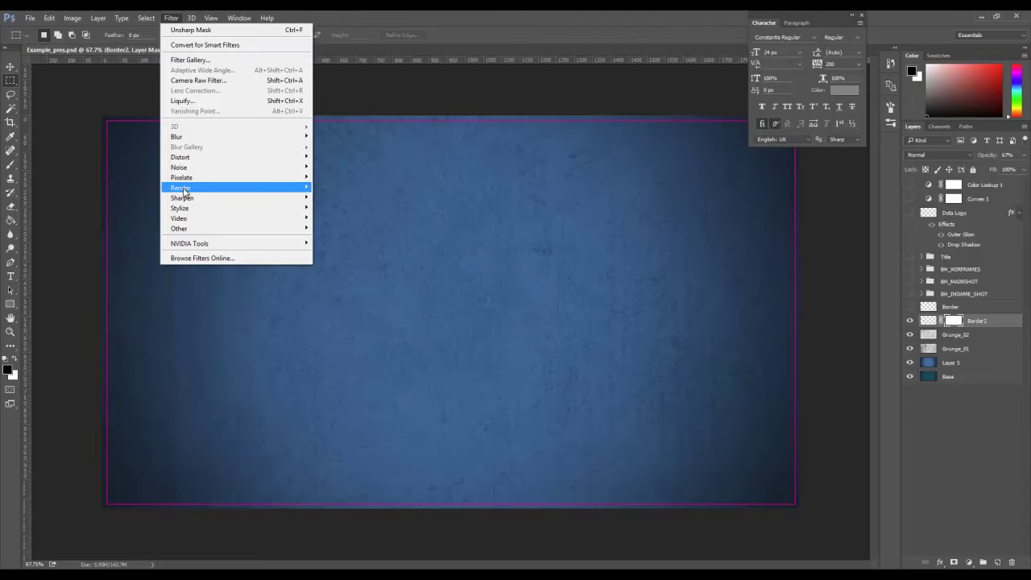
{"action": "mouse_move", "coordinate": [184, 191]}
{"action": "left_click", "coordinate": [120, 221]}
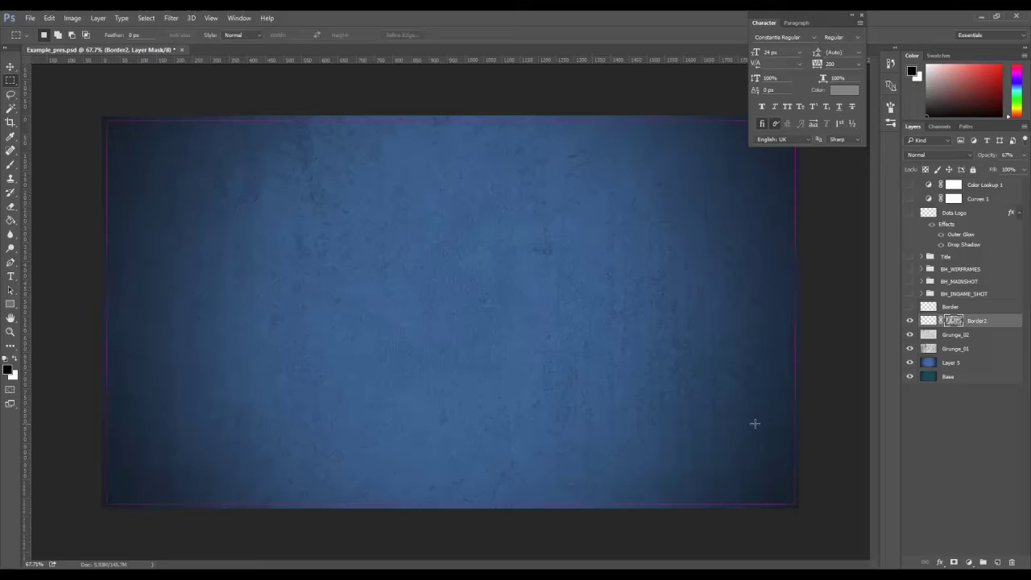
Increase the feather of the Border2 layer mask
{"action": "double_click", "coordinate": [954, 323]}
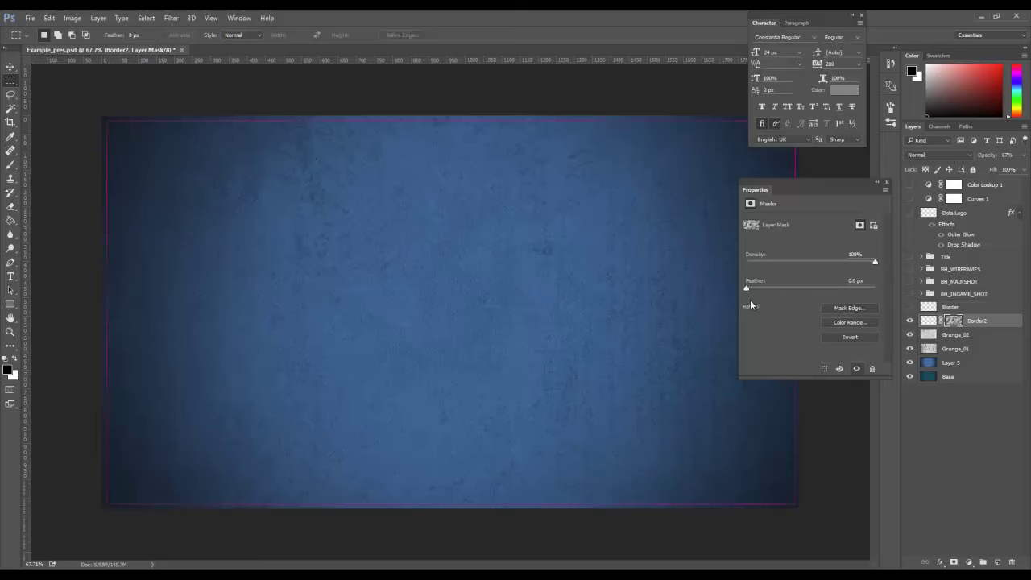
{"action": "left_click_drag", "start_coordinate": [747, 288], "coordinate": [768, 290]}
{"action": "left_click", "coordinate": [888, 185]}
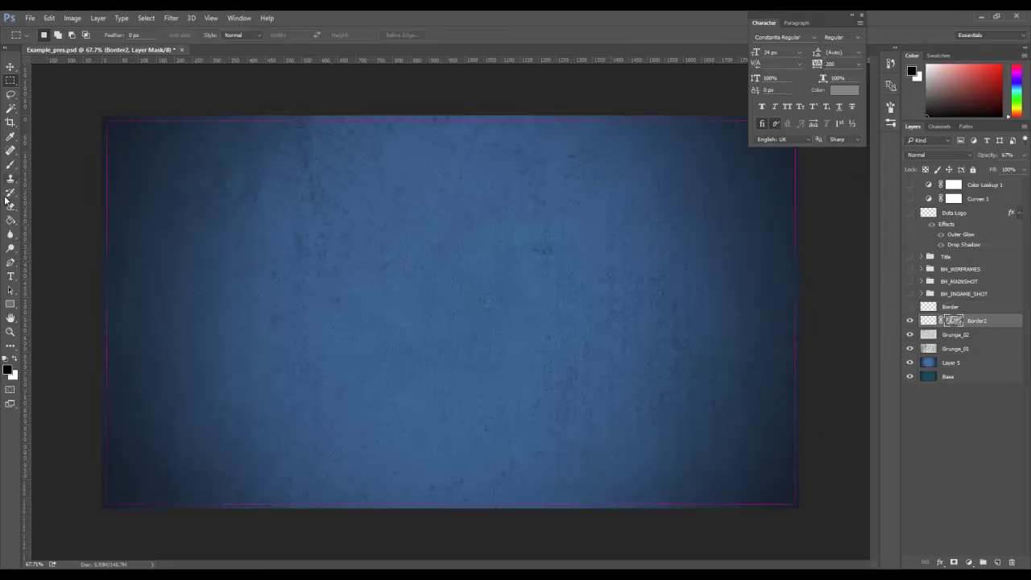
Choose the 1616 px textured brush and paint black on the Border2 mask along the upper border line
{"action": "left_click", "coordinate": [11, 166]}
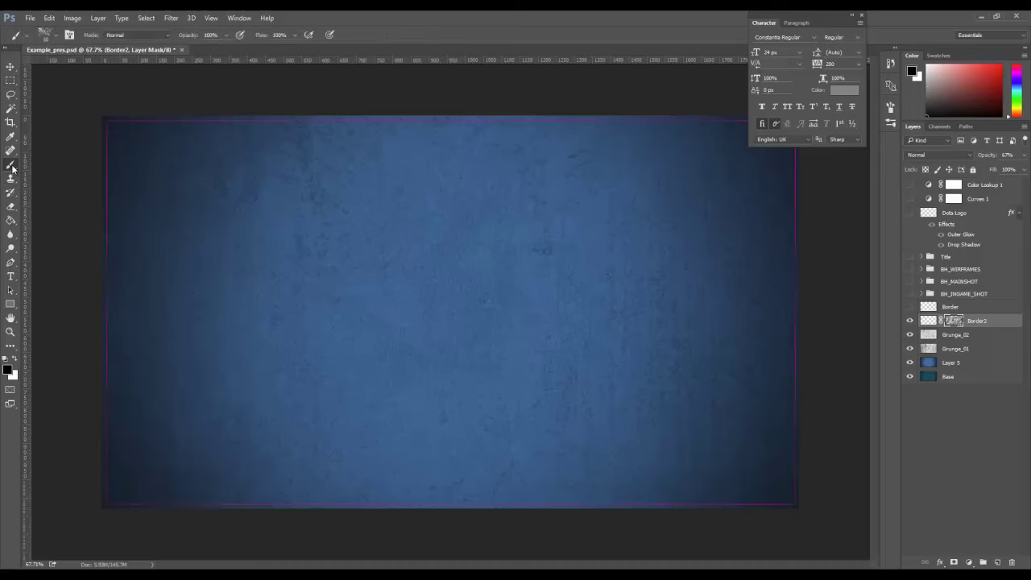
{"action": "right_click", "coordinate": [10, 166]}
{"action": "left_click", "coordinate": [48, 36]}
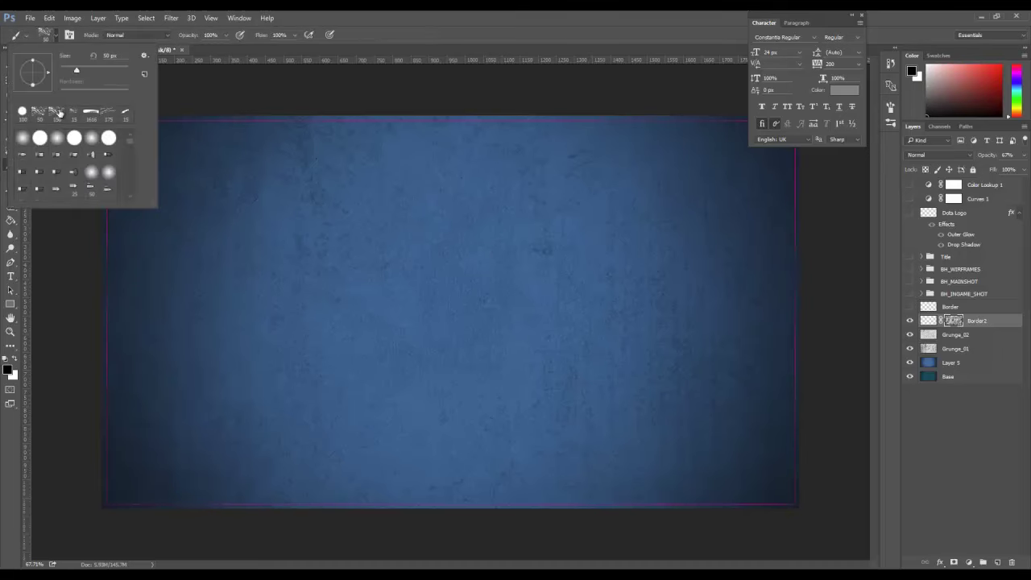
{"action": "left_click", "coordinate": [94, 114]}
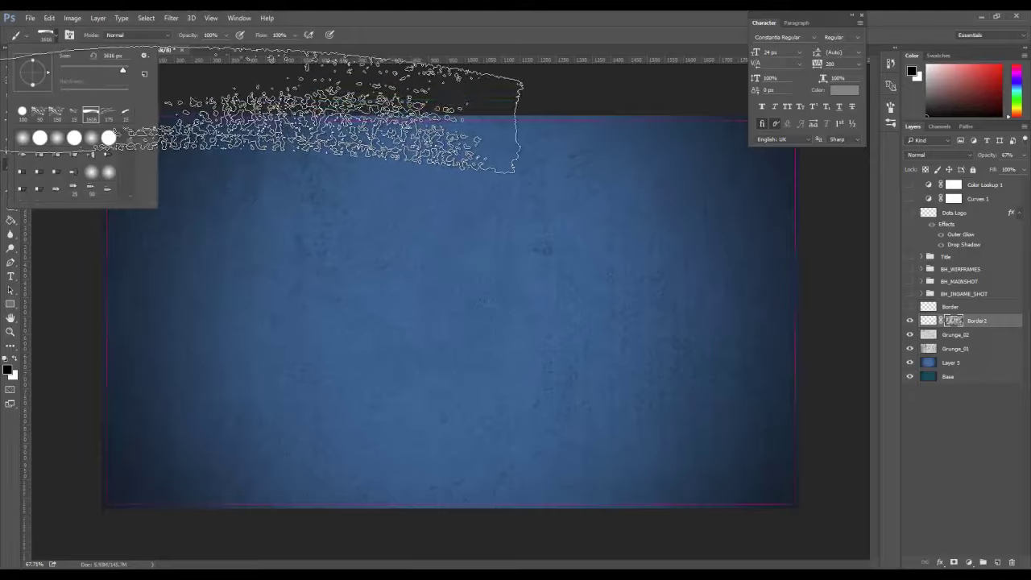
{"action": "left_click", "coordinate": [472, 142]}
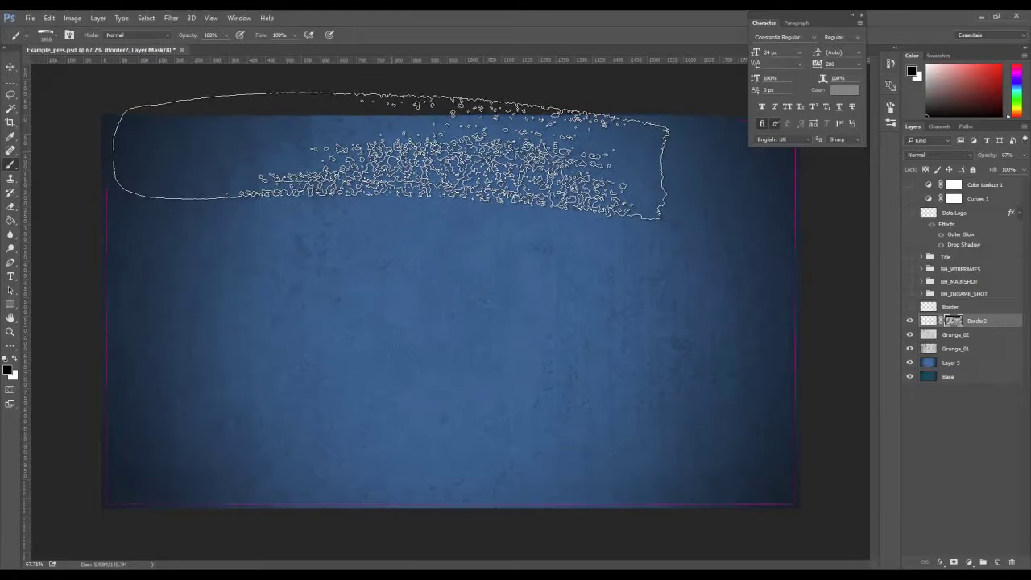
Paint white on the Border2 mask and set the brush opacity to 50% to bring back parts of the border
{"action": "key", "text": "x"}
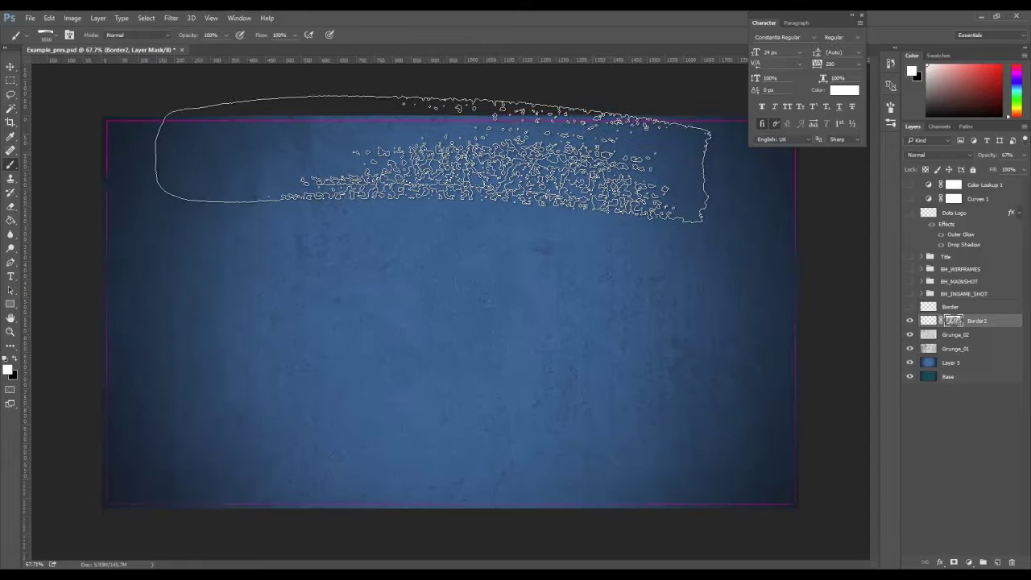
{"action": "key", "text": "5"}
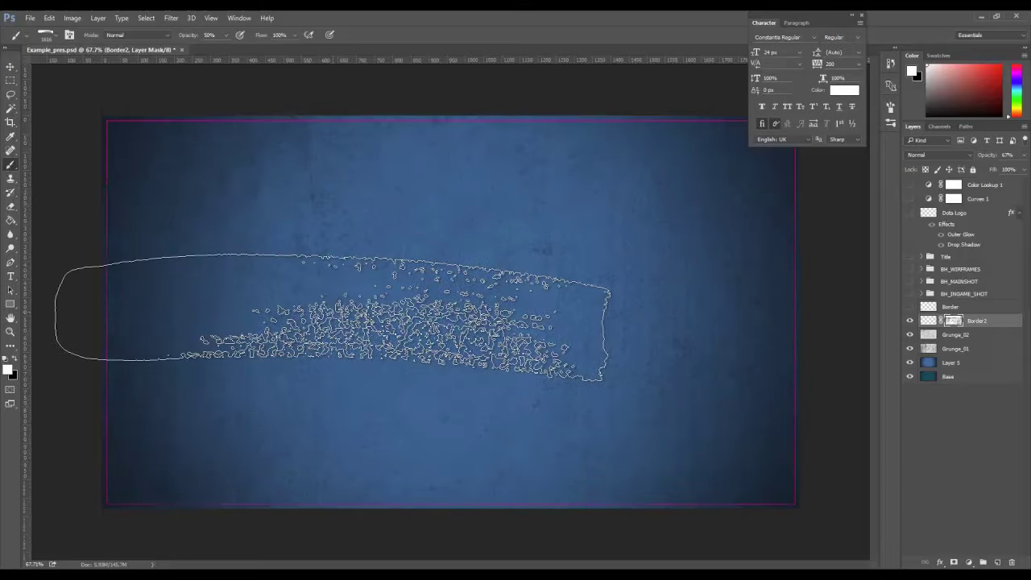
Paint black at 50% opacity on the Border2 mask down to the lower border line to wear it further
{"action": "key", "text": "x"}
{"action": "mouse_move", "coordinate": [330, 152]}
{"action": "left_mouse_down"}
{"action": "mouse_move", "coordinate": [314, 291]}
{"action": "mouse_move", "coordinate": [353, 462]}
{"action": "mouse_move", "coordinate": [325, 459]}
{"action": "mouse_move", "coordinate": [281, 483]}
{"action": "mouse_move", "coordinate": [329, 501]}
{"action": "mouse_move", "coordinate": [570, 491]}
{"action": "mouse_move", "coordinate": [627, 472]}
{"action": "mouse_move", "coordinate": [654, 161]}
{"action": "mouse_move", "coordinate": [644, 418]}
{"action": "mouse_move", "coordinate": [658, 169]}
{"action": "mouse_move", "coordinate": [627, 136]}
{"action": "mouse_move", "coordinate": [464, 155]}
{"action": "mouse_move", "coordinate": [369, 141]}
{"action": "mouse_move", "coordinate": [331, 161]}
{"action": "mouse_move", "coordinate": [331, 356]}
{"action": "mouse_move", "coordinate": [369, 483]}
{"action": "left_mouse_up"}
{"action": "key", "text": "x"}
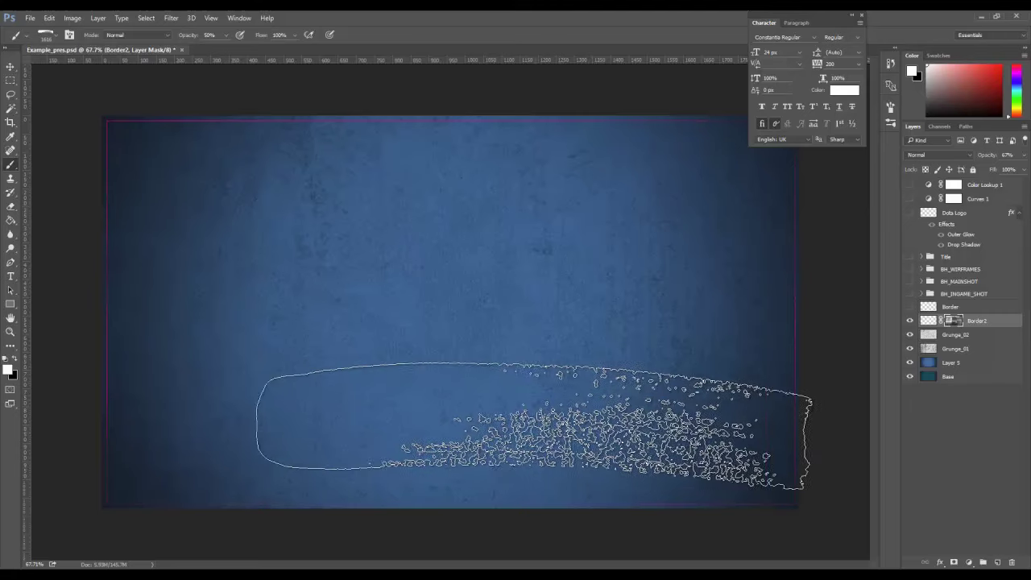
Hide the Border2 layer and show the Border and Dota Logo layers instead
{"action": "left_click_drag", "start_coordinate": [910, 326], "coordinate": [910, 313]}
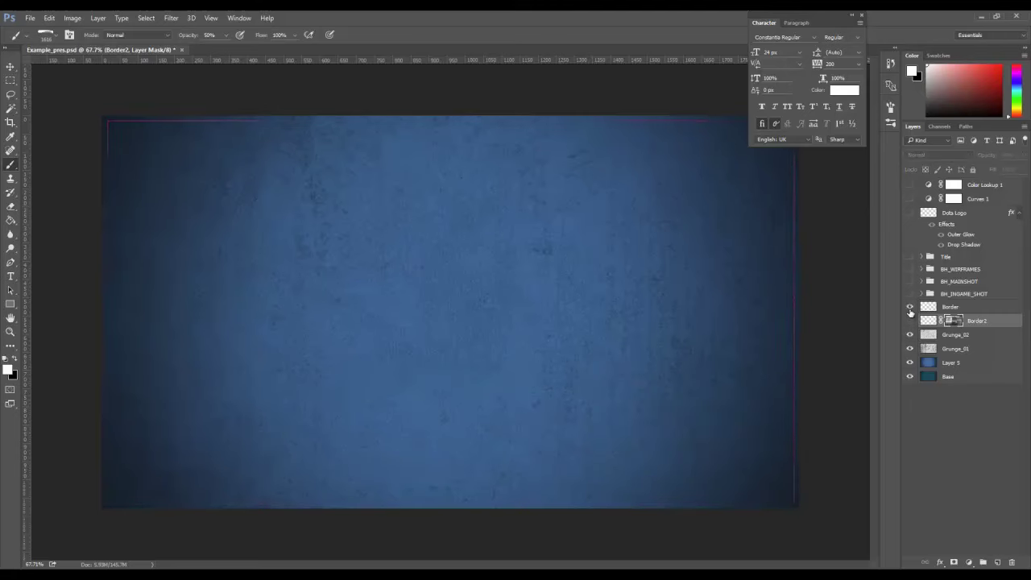
{"action": "left_click", "coordinate": [953, 307]}
{"action": "left_click", "coordinate": [1024, 171]}
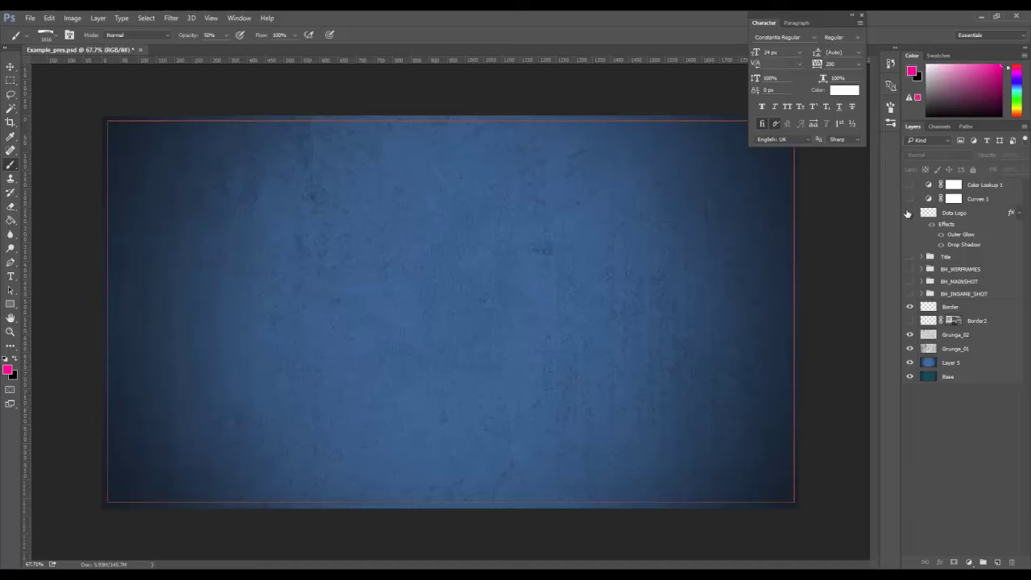
{"action": "left_click", "coordinate": [909, 213]}
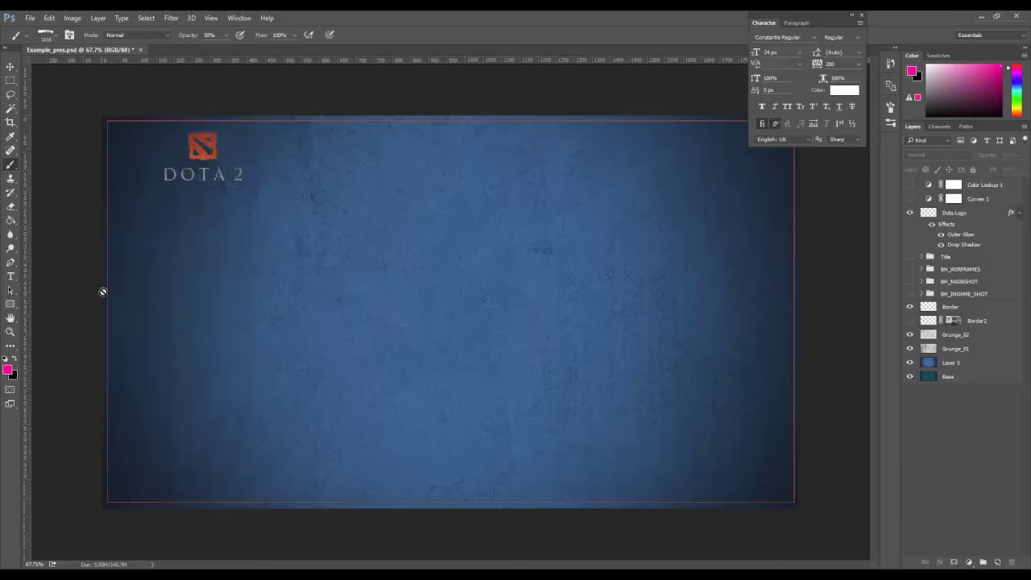
Examine the Dota 2 logo and its layer effects up close against the background
{"action": "left_click", "coordinate": [10, 331]}
{"action": "left_click", "coordinate": [185, 144]}
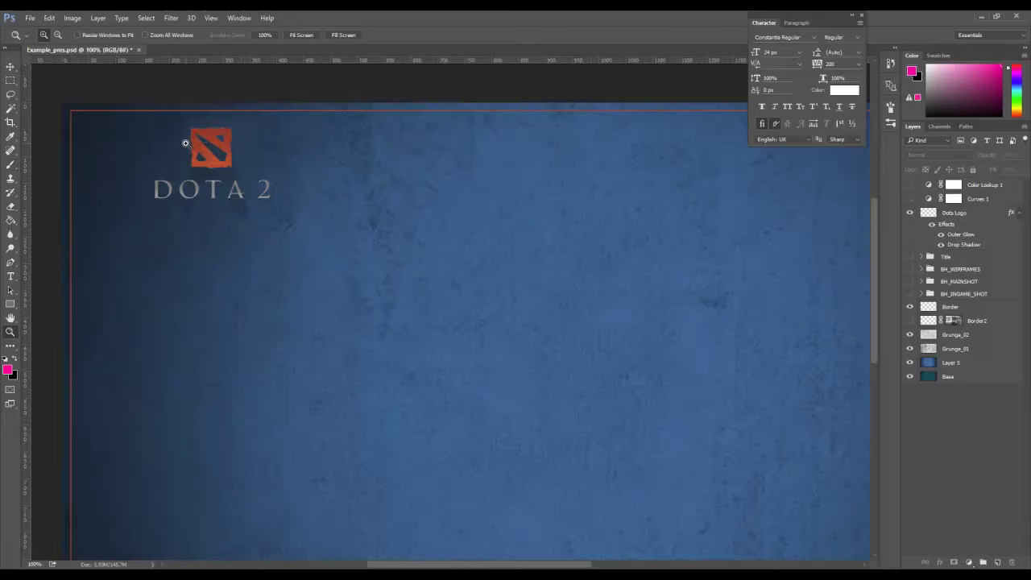
{"action": "left_click", "coordinate": [200, 135]}
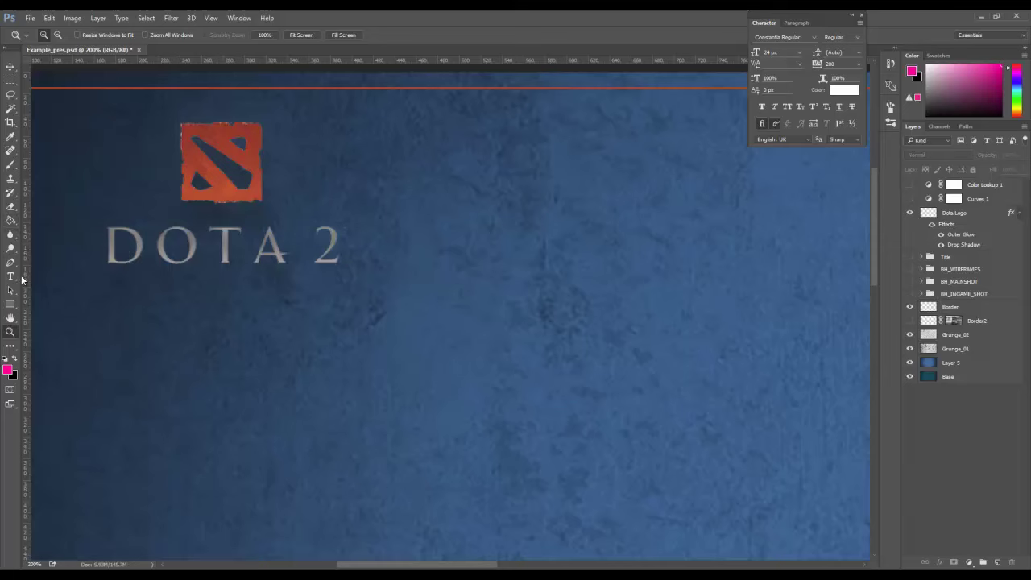
{"action": "right_click", "coordinate": [255, 185]}
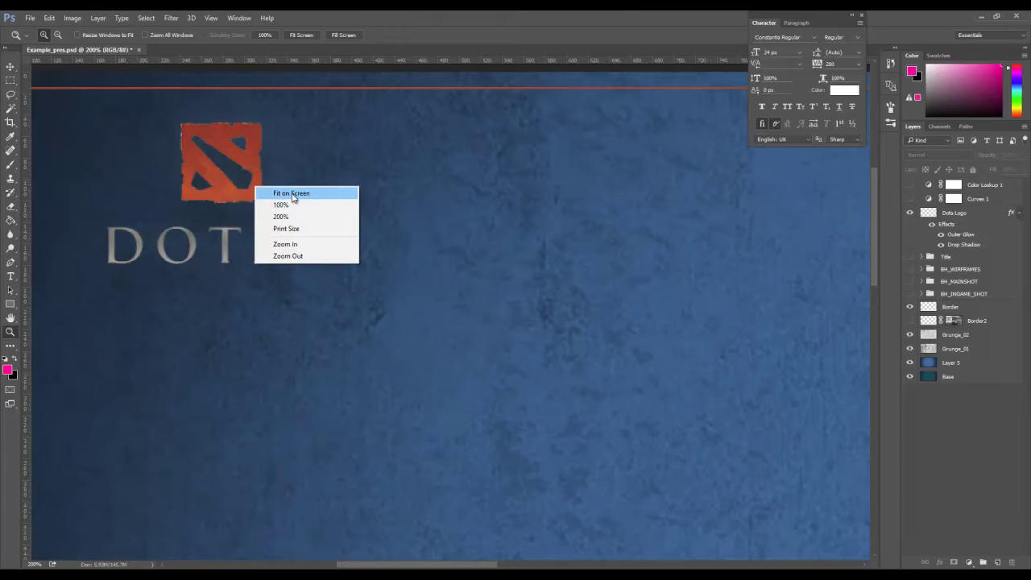
{"action": "left_click", "coordinate": [187, 218]}
{"action": "left_click", "coordinate": [223, 213]}
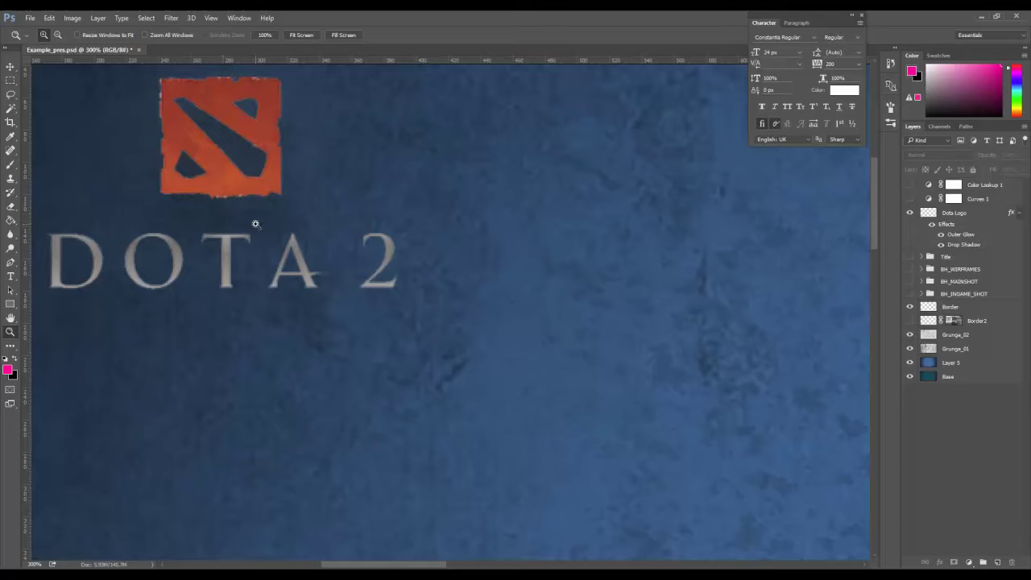
{"action": "left_click", "coordinate": [274, 203], "text": "alt"}
{"action": "left_click", "coordinate": [274, 203], "text": "alt"}
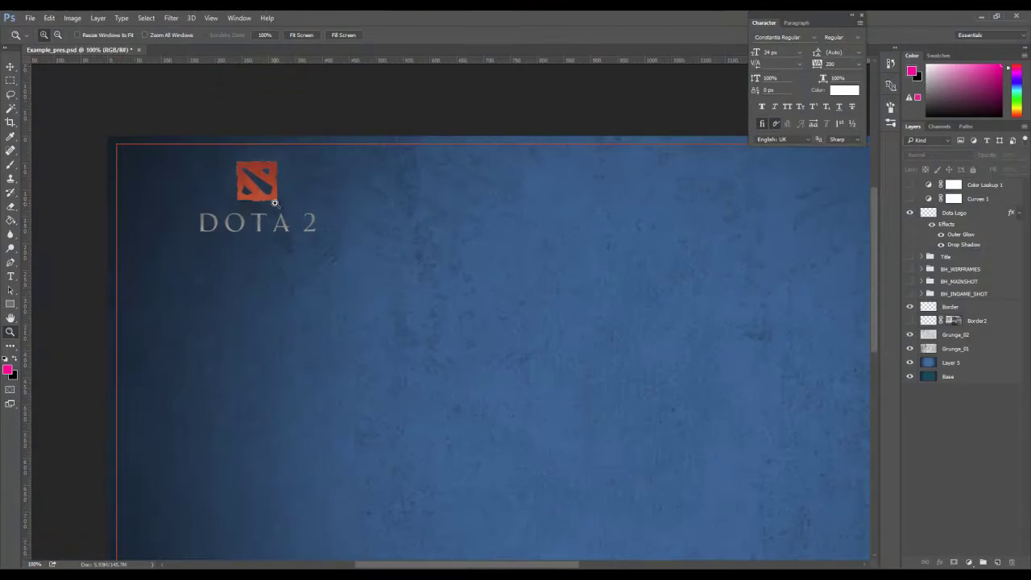
Duplicate the Dota Logo layer and clear the layer style from the original
{"action": "left_click", "coordinate": [961, 234]}
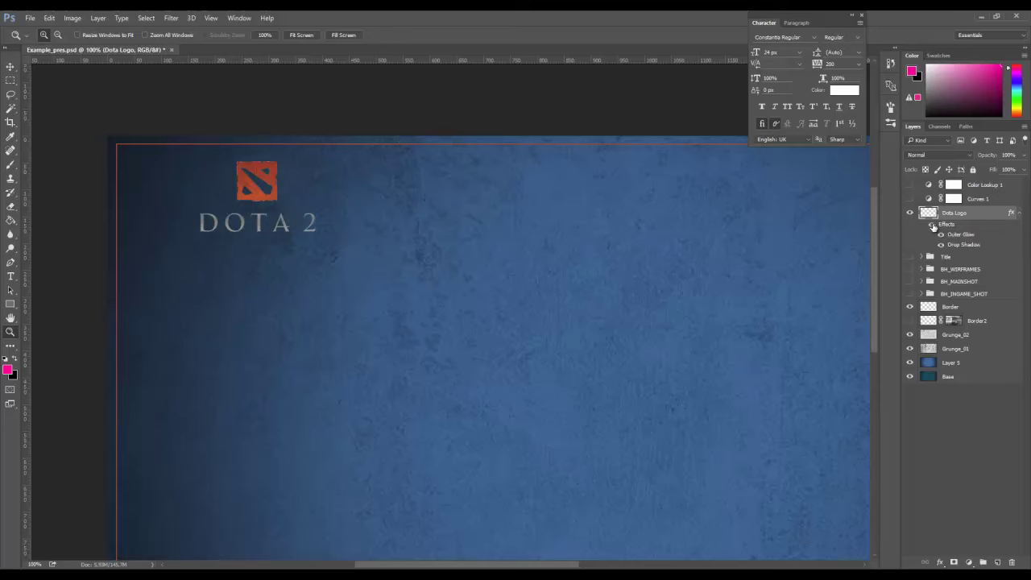
{"action": "left_click_drag", "start_coordinate": [971, 215], "coordinate": [999, 562]}
{"action": "left_click", "coordinate": [949, 271]}
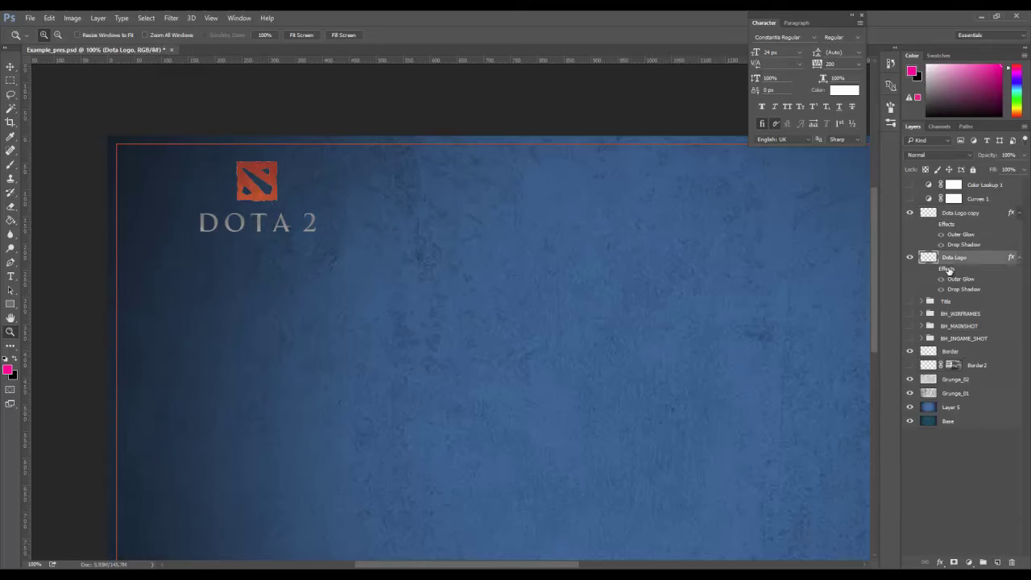
{"action": "right_click", "coordinate": [949, 271]}
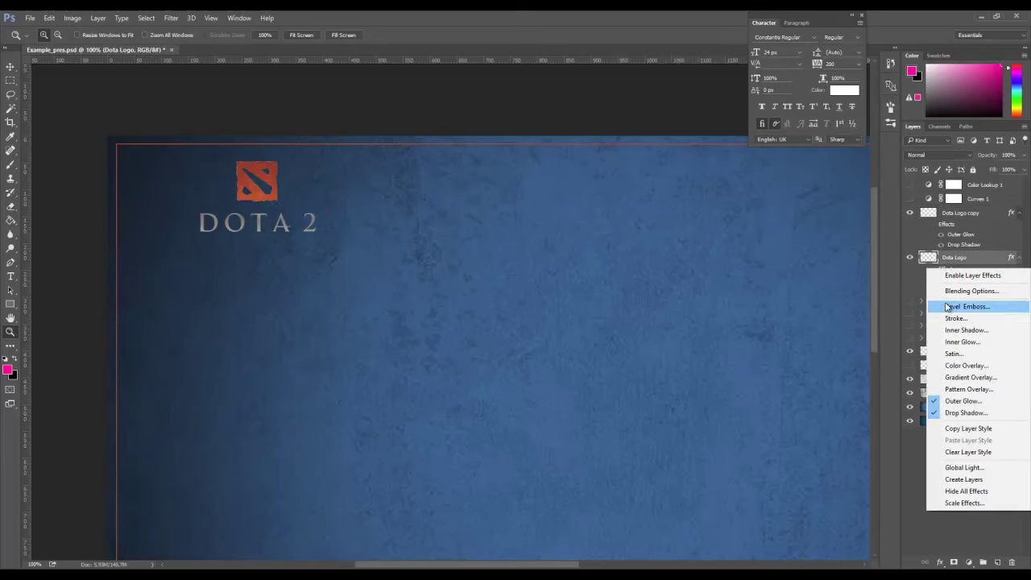
{"action": "left_click", "coordinate": [974, 452]}
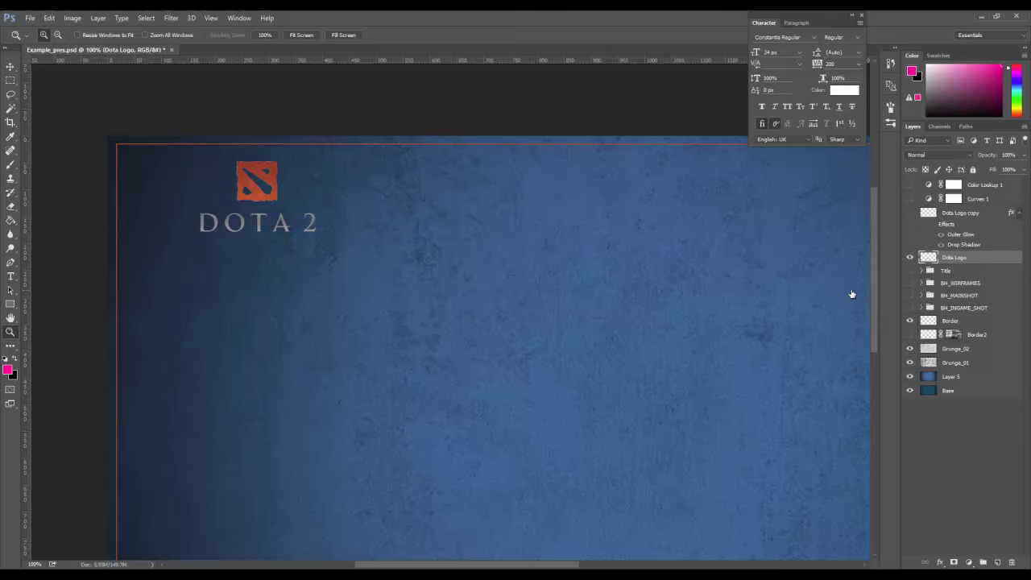
Open the layer style of the original Dota Logo layer and add a drop shadow
{"action": "double_click", "coordinate": [954, 257]}
{"action": "double_click", "coordinate": [928, 257]}
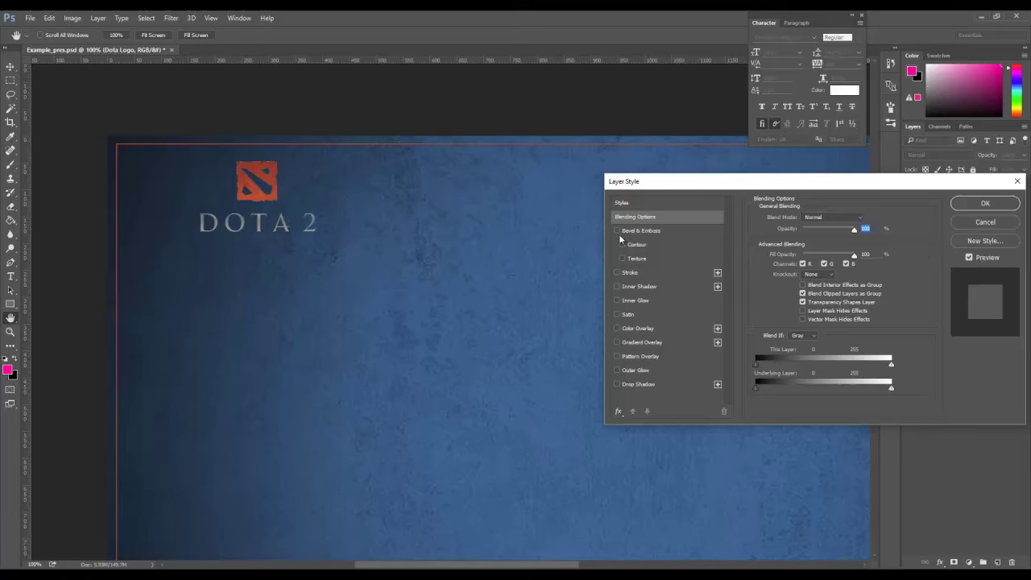
{"action": "left_click", "coordinate": [617, 384]}
{"action": "left_click", "coordinate": [671, 387]}
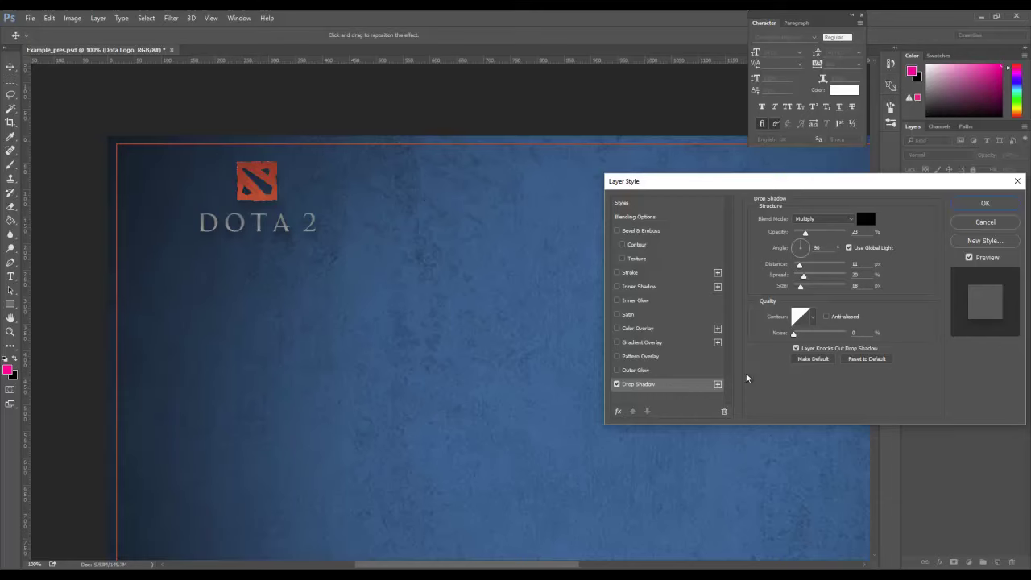
{"action": "left_click_drag", "start_coordinate": [823, 183], "coordinate": [642, 204]}
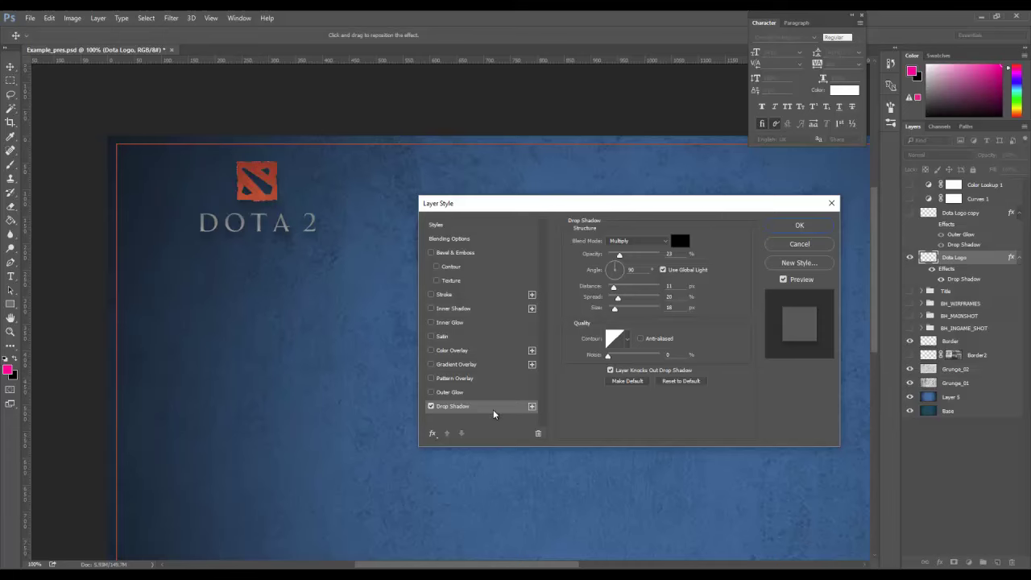
Set the logo's drop shadow to a 121° angle, 22 px distance, 33% spread and 24 px size, and adjust its opacity
{"action": "left_click_drag", "start_coordinate": [619, 254], "coordinate": [641, 258]}
{"action": "left_click", "coordinate": [629, 270]}
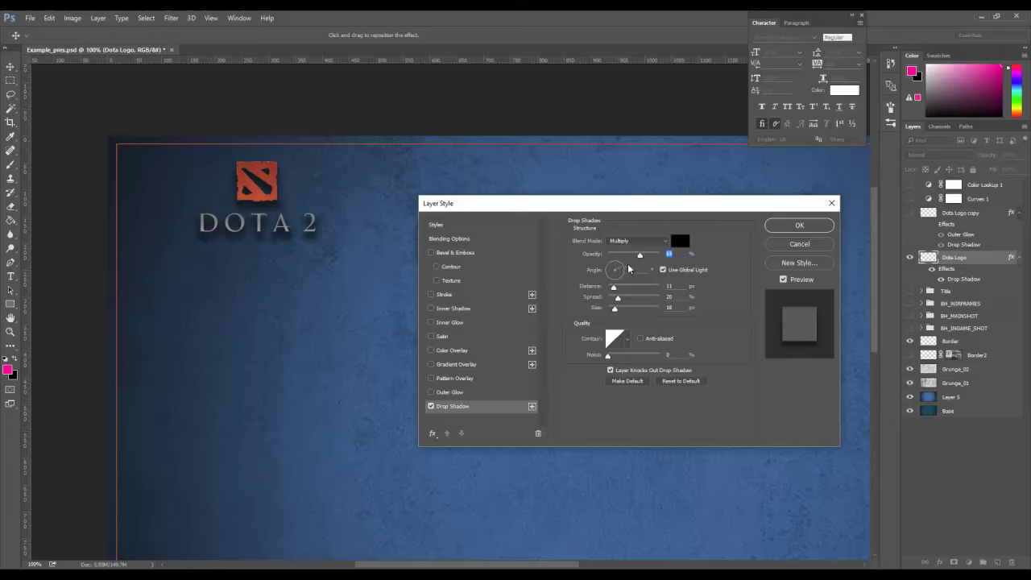
{"action": "left_click", "coordinate": [614, 269]}
{"action": "left_click_drag", "start_coordinate": [615, 287], "coordinate": [617, 320]}
{"action": "left_click_drag", "start_coordinate": [641, 256], "coordinate": [621, 260]}
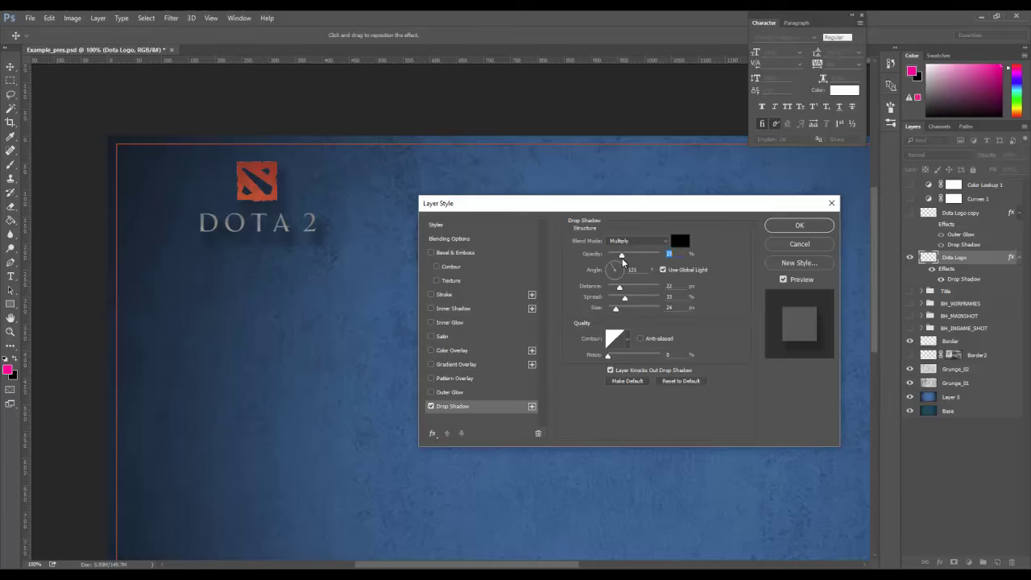
Try the Outer Glow, Pattern Overlay and Gradient Overlay effects on the Dota Logo layer, toggling the drop shadow as well
{"action": "left_click", "coordinate": [430, 407]}
{"action": "left_click", "coordinate": [432, 392]}
{"action": "left_click", "coordinate": [432, 392]}
{"action": "left_click", "coordinate": [462, 379]}
{"action": "left_click", "coordinate": [433, 379]}
{"action": "left_click", "coordinate": [485, 379]}
{"action": "left_click", "coordinate": [432, 375]}
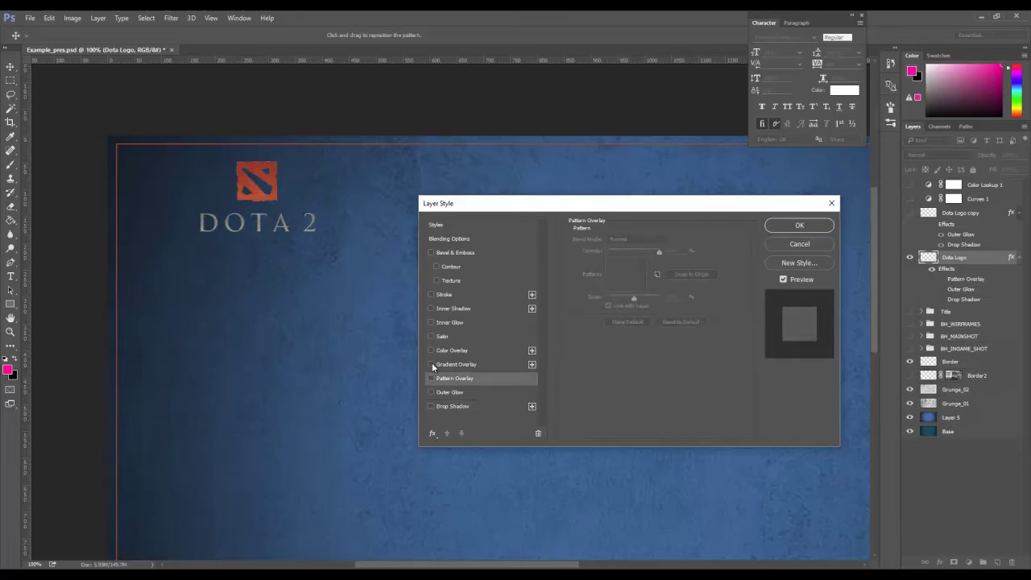
{"action": "left_click", "coordinate": [432, 363]}
{"action": "left_click", "coordinate": [431, 364]}
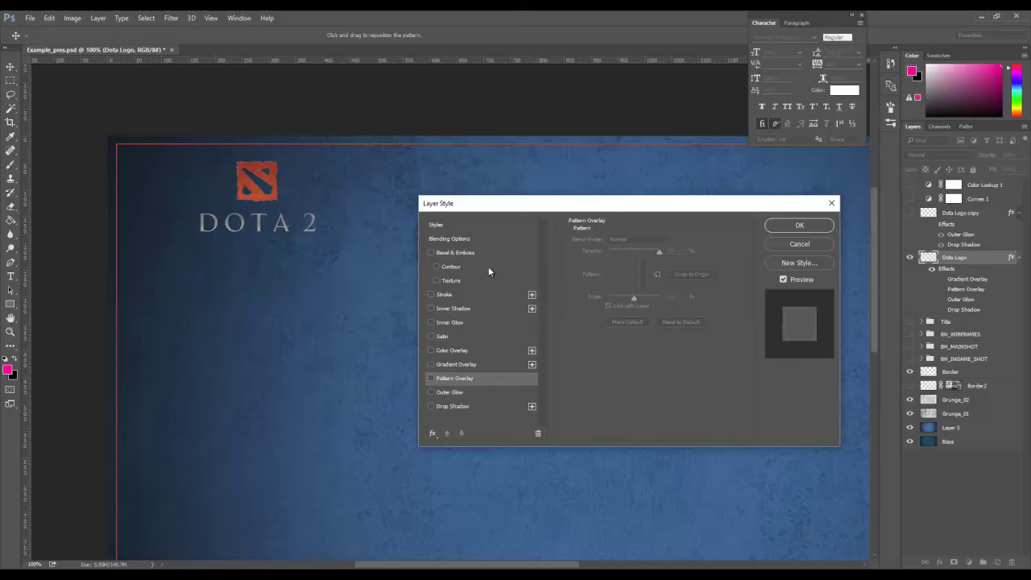
{"action": "left_click", "coordinate": [431, 405]}
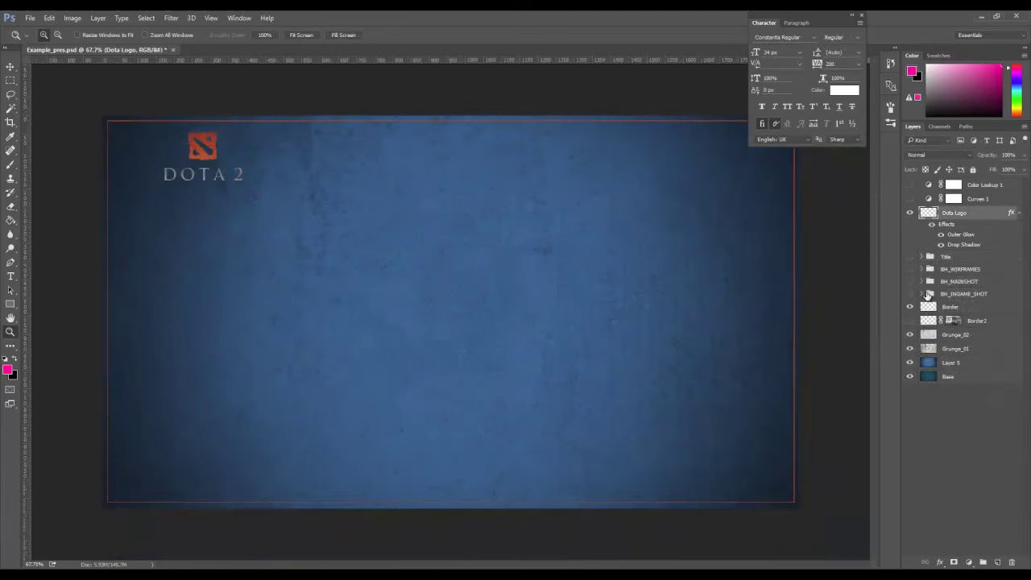
Show the BH_MAINSHOT, BH_INGAME_SHOT, BH_WIREFRAMES and Title groups
{"action": "left_click", "coordinate": [909, 281]}
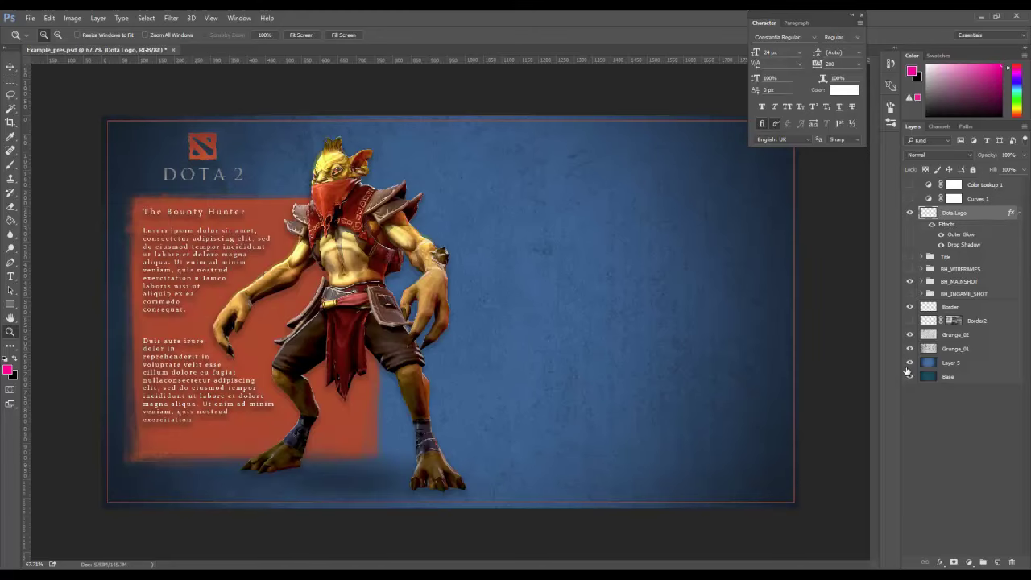
{"action": "left_click", "coordinate": [909, 281]}
{"action": "left_click", "coordinate": [910, 282]}
{"action": "left_click", "coordinate": [910, 294]}
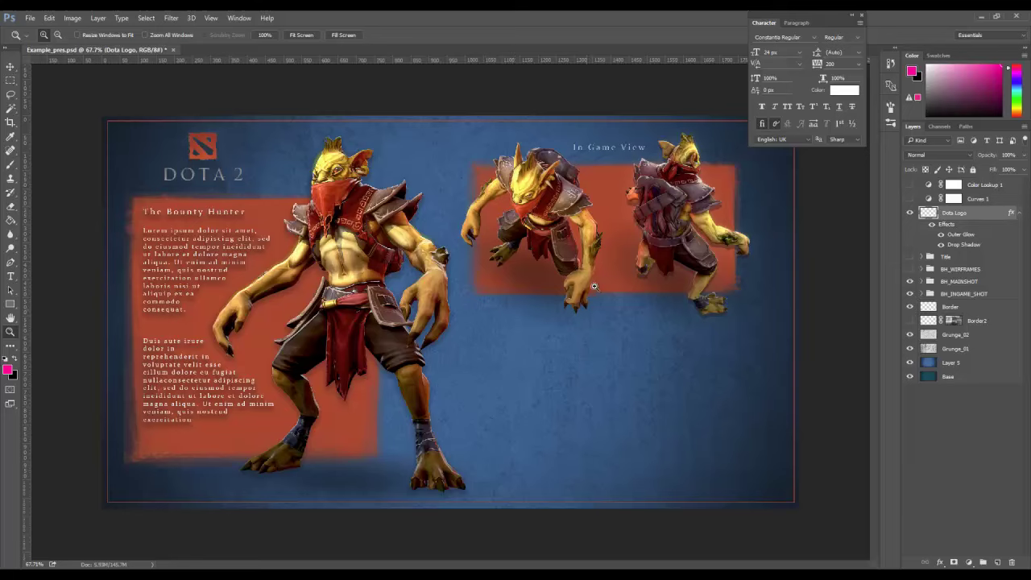
{"action": "left_click", "coordinate": [910, 269]}
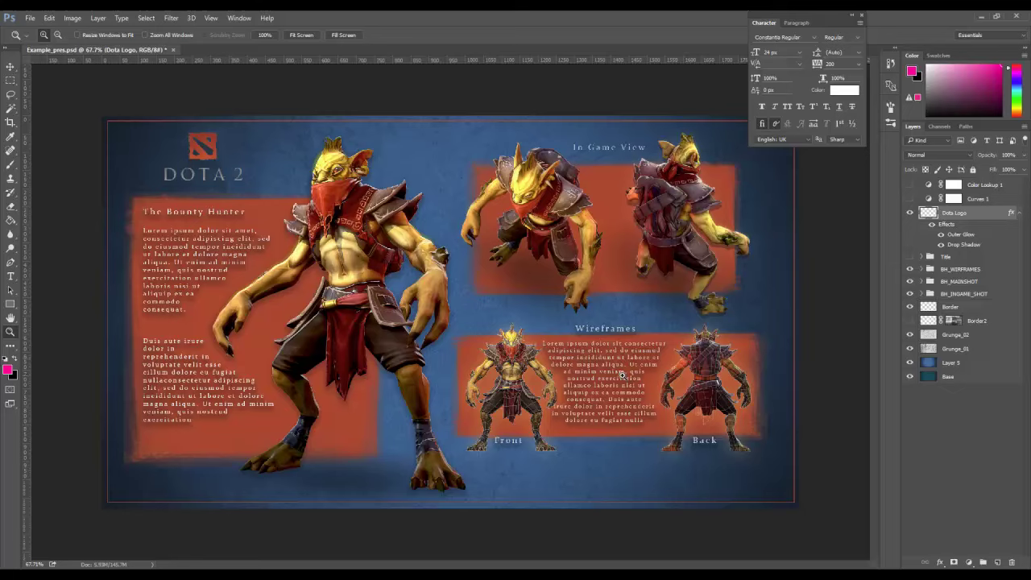
{"action": "left_click", "coordinate": [910, 256]}
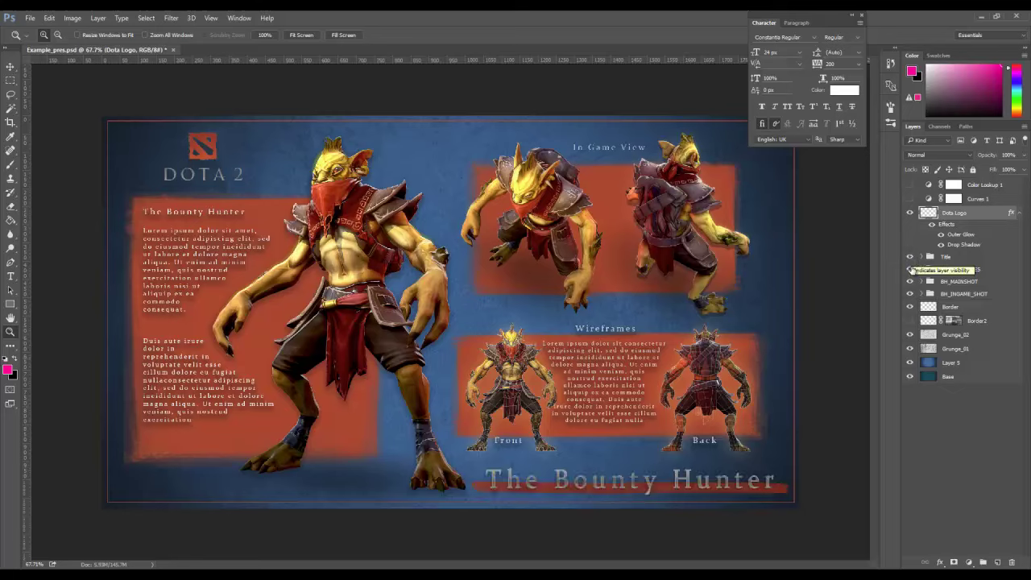
Hide the BH_WIREFRAMES, BH_MAINSHOT and BH_INGAME_SHOT groups and the Border layer
{"action": "left_click", "coordinate": [910, 269]}
{"action": "left_click", "coordinate": [911, 281]}
{"action": "left_click", "coordinate": [910, 294]}
{"action": "left_click", "coordinate": [911, 306]}
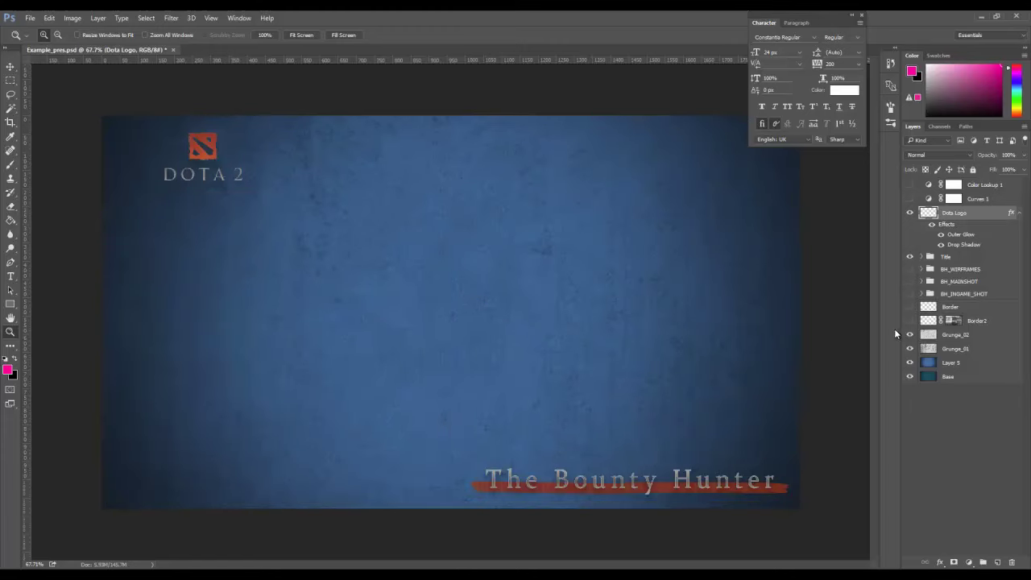
Expand the Title group and open The Bounty Hunter text layer for editing to examine its font settings
{"action": "left_click", "coordinate": [921, 256]}
{"action": "left_click", "coordinate": [972, 270]}
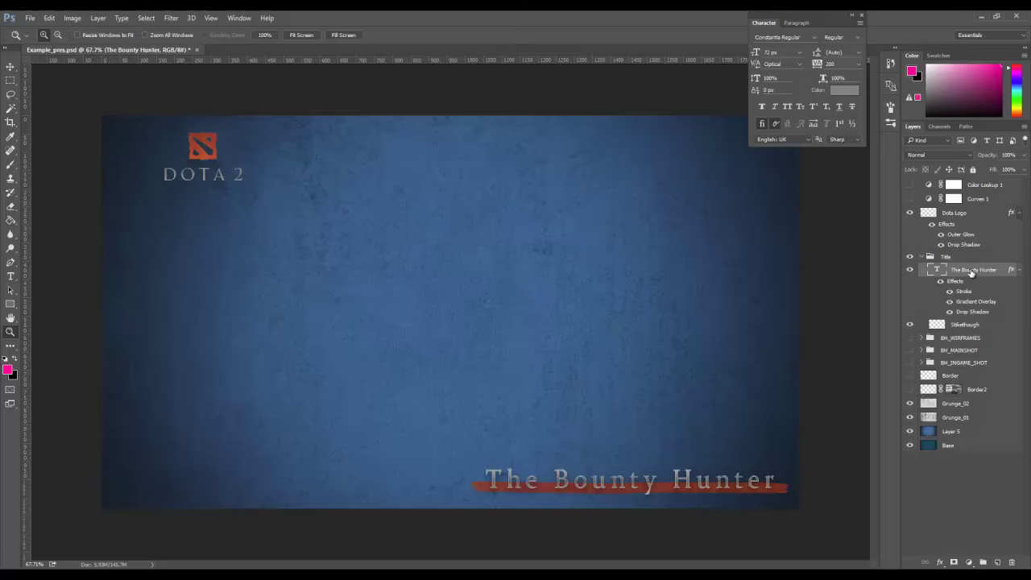
{"action": "double_click", "coordinate": [971, 270]}
{"action": "double_click", "coordinate": [940, 272]}
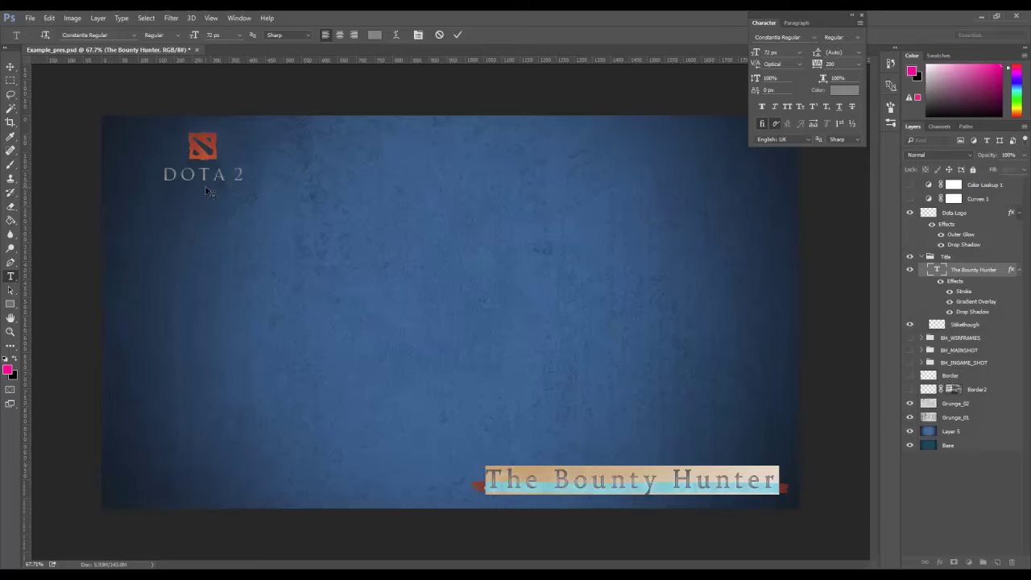
{"action": "left_click", "coordinate": [641, 482]}
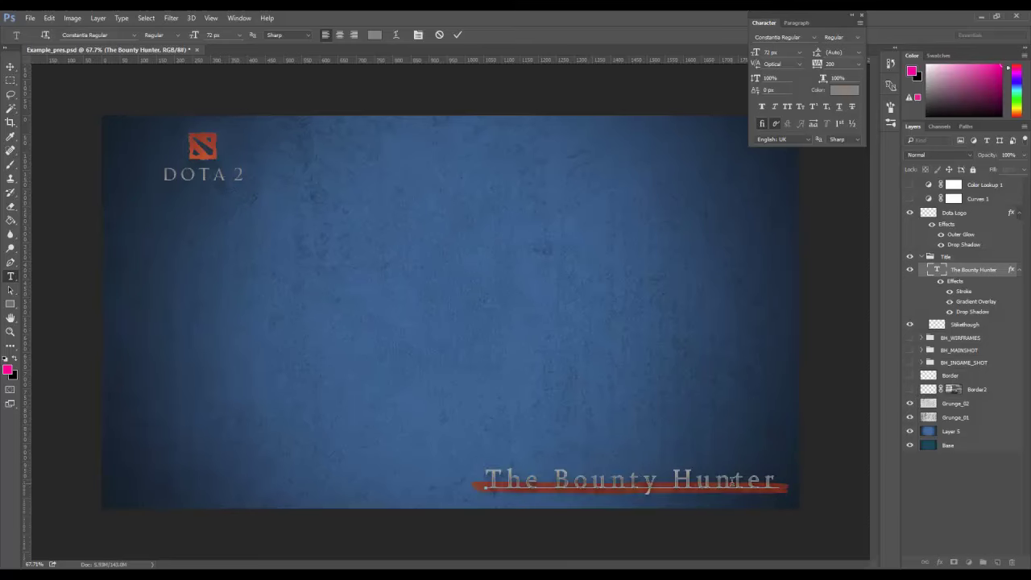
Hide the Dota Logo layer so that the title can be inspected on its own
{"action": "left_click", "coordinate": [10, 331]}
{"action": "left_click", "coordinate": [686, 493]}
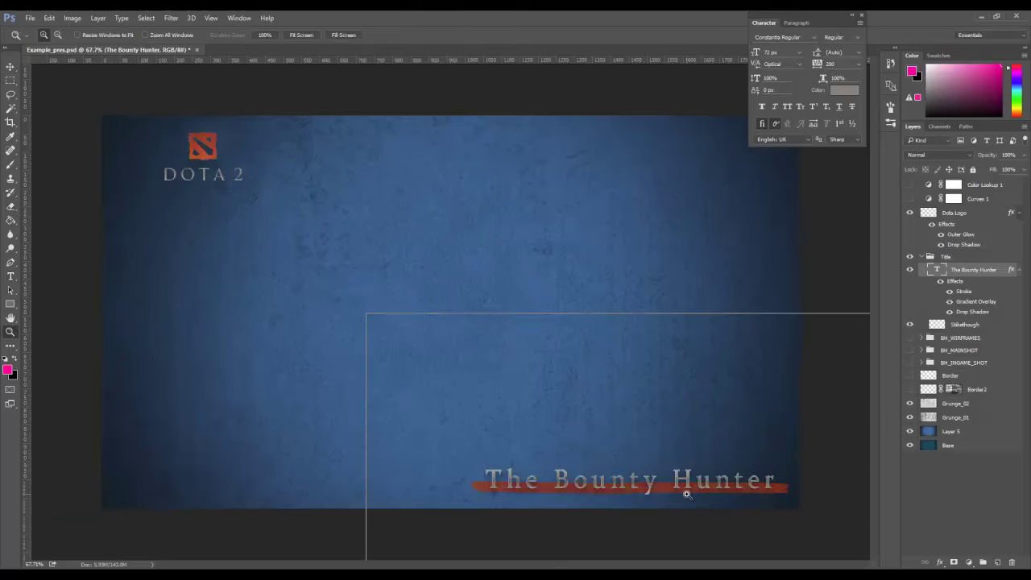
{"action": "left_click", "coordinate": [684, 491]}
{"action": "scroll", "coordinate": [668, 488], "scroll_direction": "down", "scroll_amount": 1}
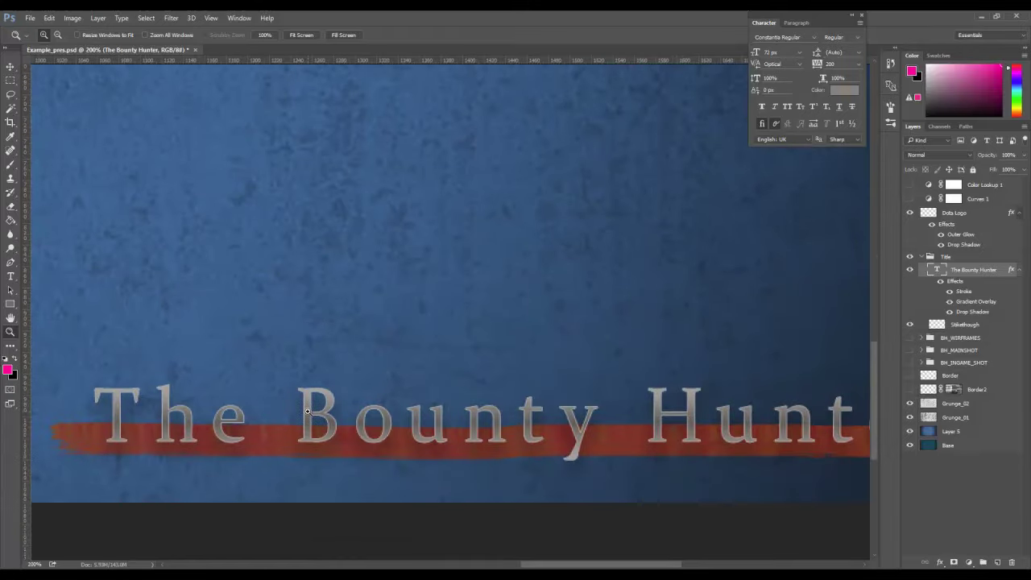
{"action": "left_click", "coordinate": [972, 238]}
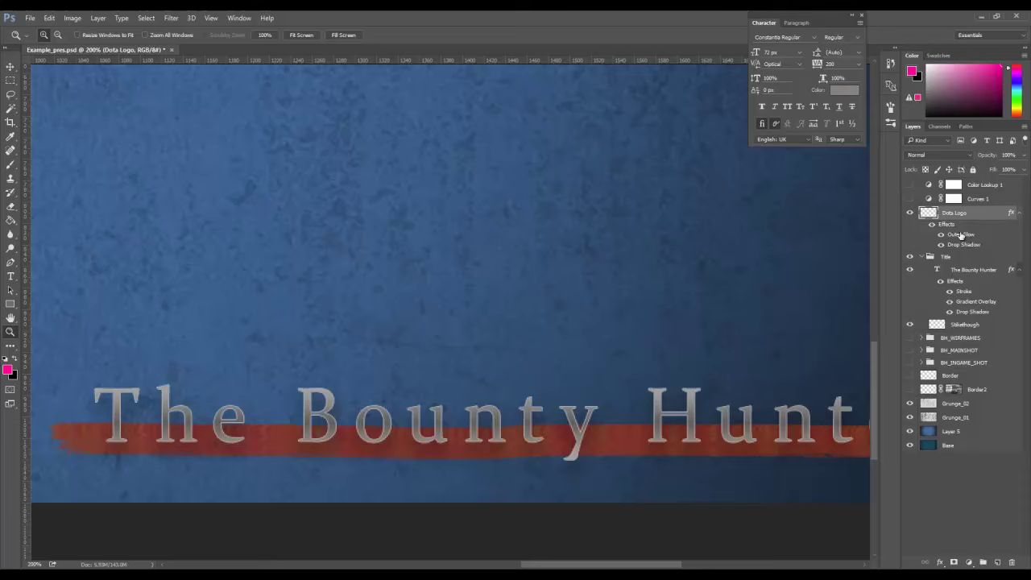
{"action": "left_click", "coordinate": [910, 214]}
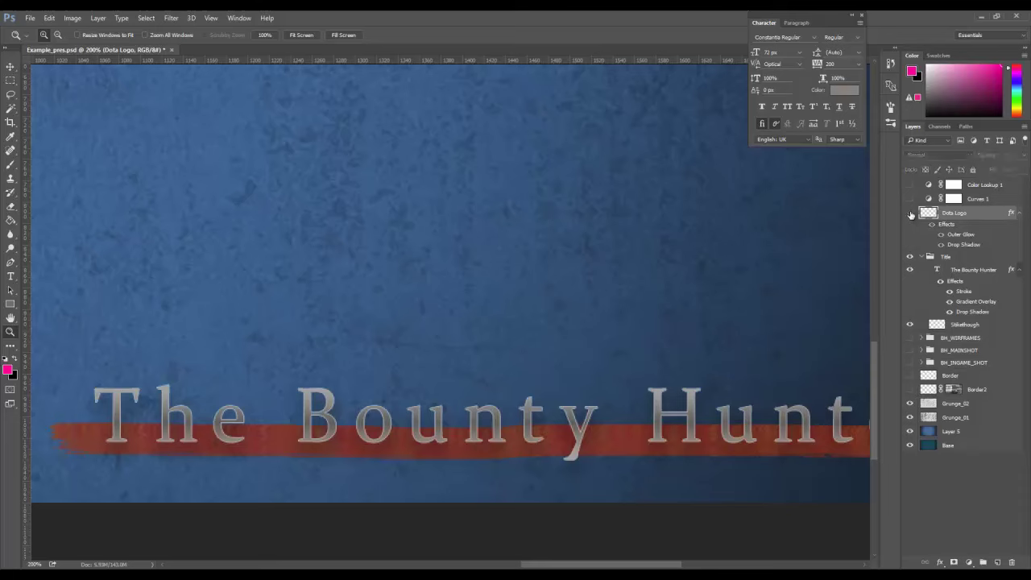
Compare the title text with its Stroke, Drop Shadow and Gradient Overlay effects each switched off and back on
{"action": "double_click", "coordinate": [965, 291]}
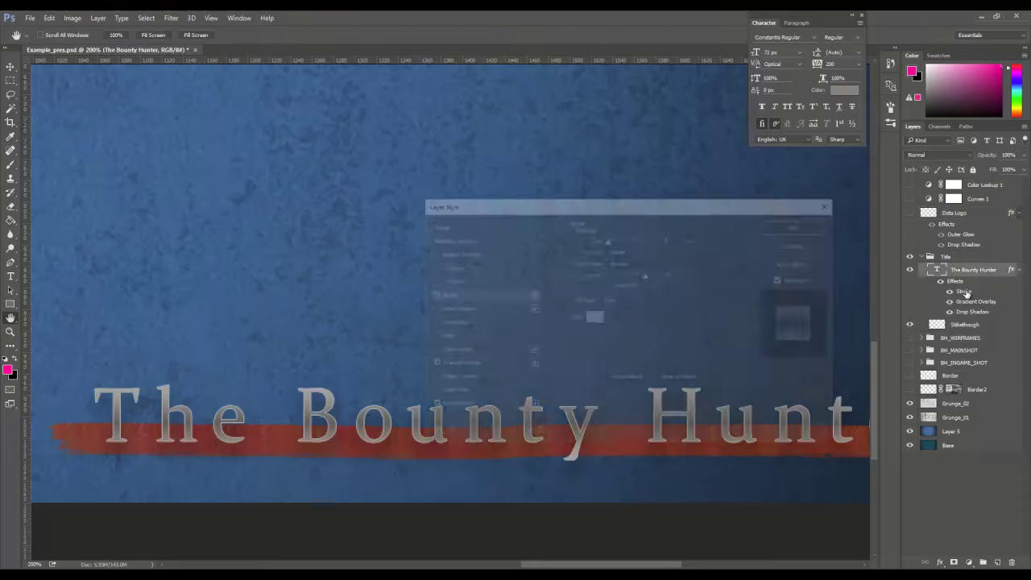
{"action": "left_click", "coordinate": [431, 295]}
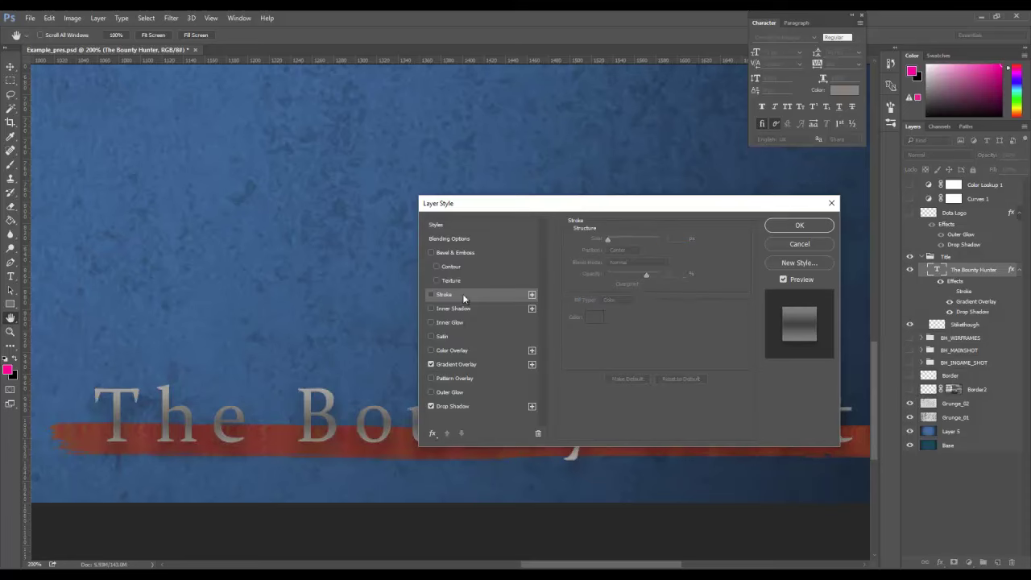
{"action": "left_click", "coordinate": [431, 295]}
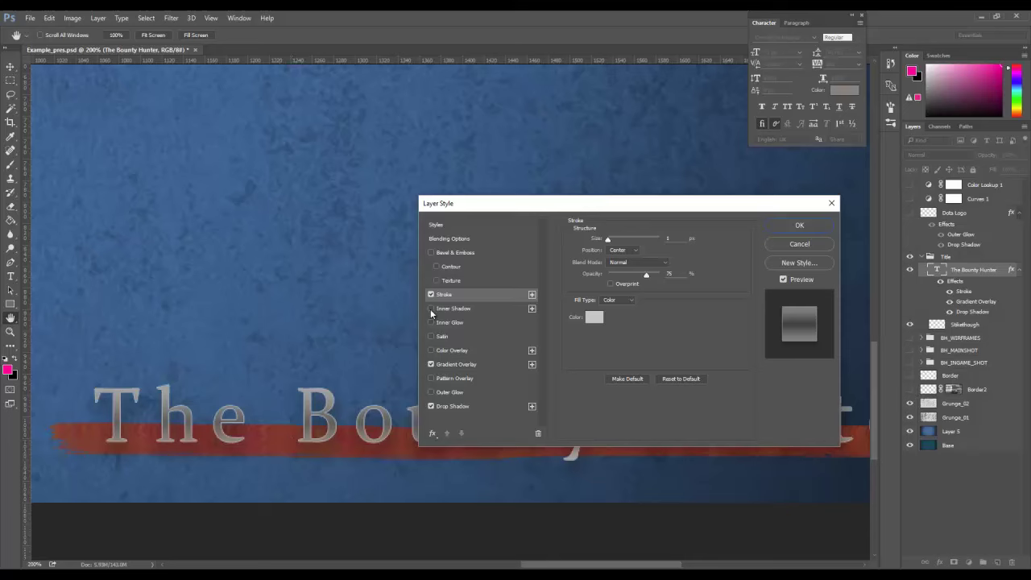
{"action": "left_click", "coordinate": [431, 407]}
{"action": "left_click", "coordinate": [431, 407]}
{"action": "left_click", "coordinate": [430, 364]}
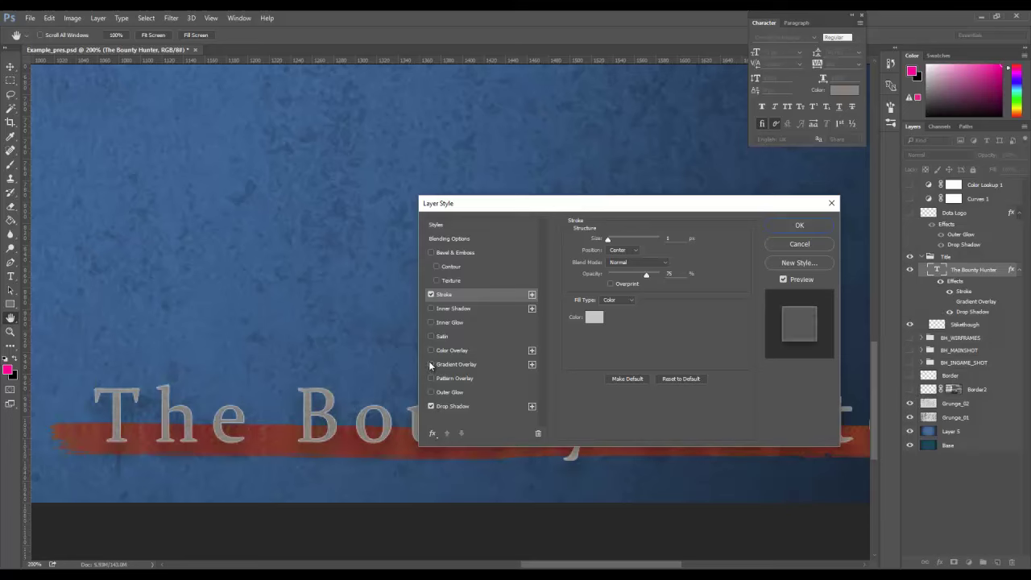
{"action": "left_click", "coordinate": [430, 364]}
Examine the title's Gradient Overlay settings beside the lettering, close the layer style settings and return to the whole canvas
{"action": "left_click", "coordinate": [482, 364]}
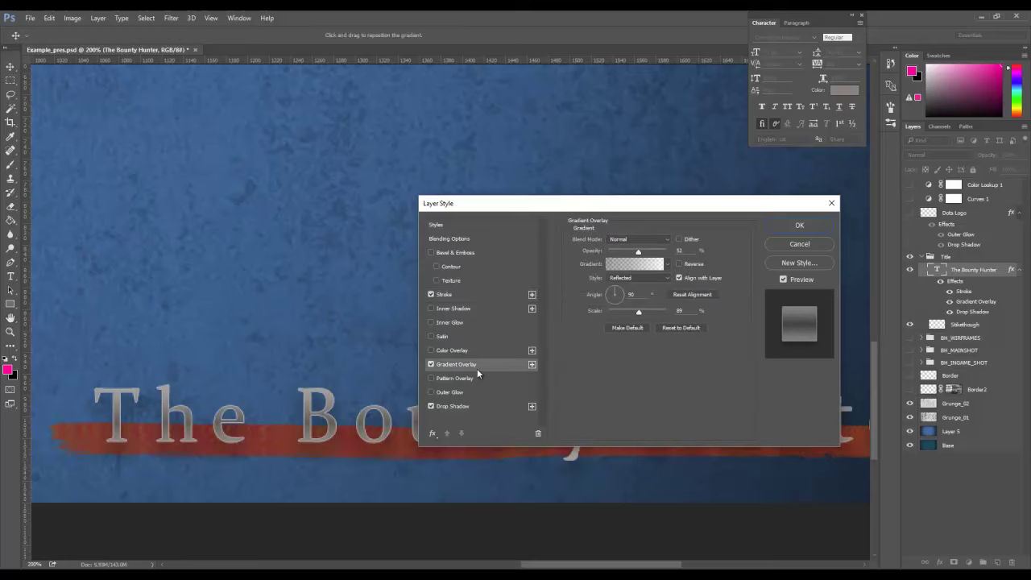
{"action": "left_click_drag", "start_coordinate": [580, 205], "coordinate": [905, 222]}
{"action": "scroll", "coordinate": [488, 327], "scroll_direction": "down", "scroll_amount": 2}
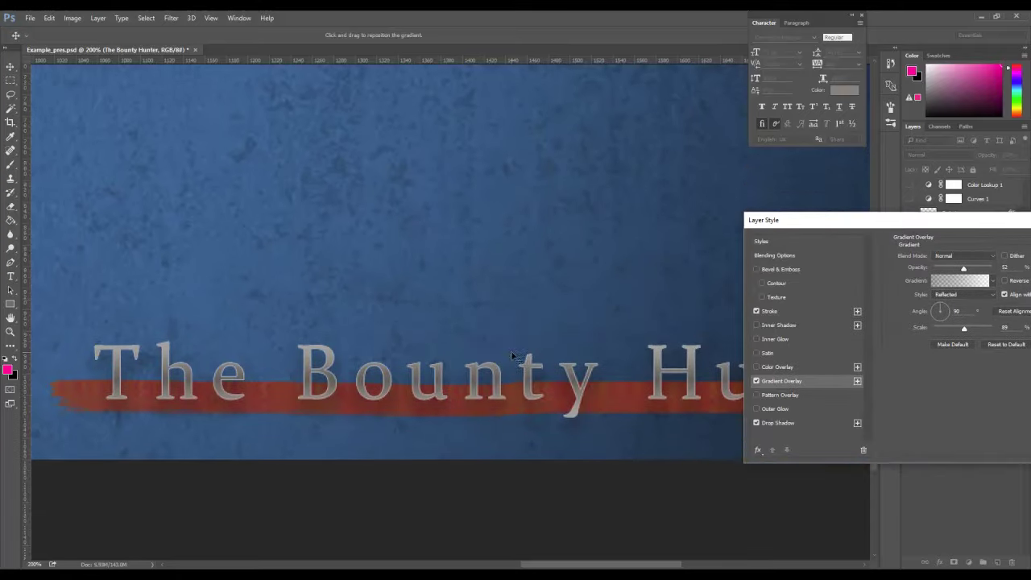
{"action": "scroll", "coordinate": [84, 329], "scroll_direction": "up", "scroll_amount": 2}
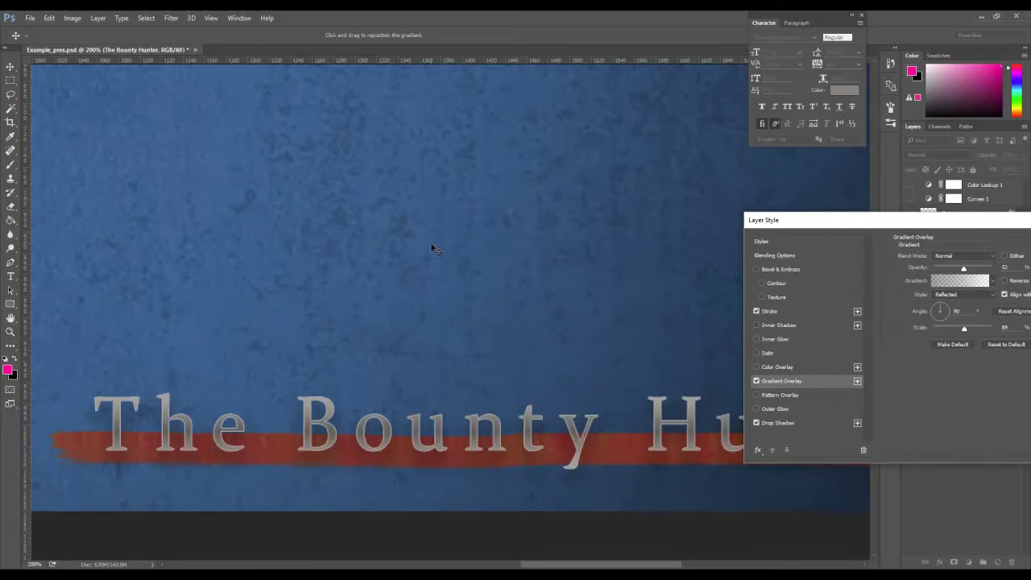
{"action": "left_click_drag", "start_coordinate": [948, 228], "coordinate": [464, 248]}
{"action": "left_click", "coordinate": [681, 242]}
{"action": "key", "text": "z"}
{"action": "right_click", "coordinate": [585, 283]}
{"action": "left_click", "coordinate": [621, 295]}
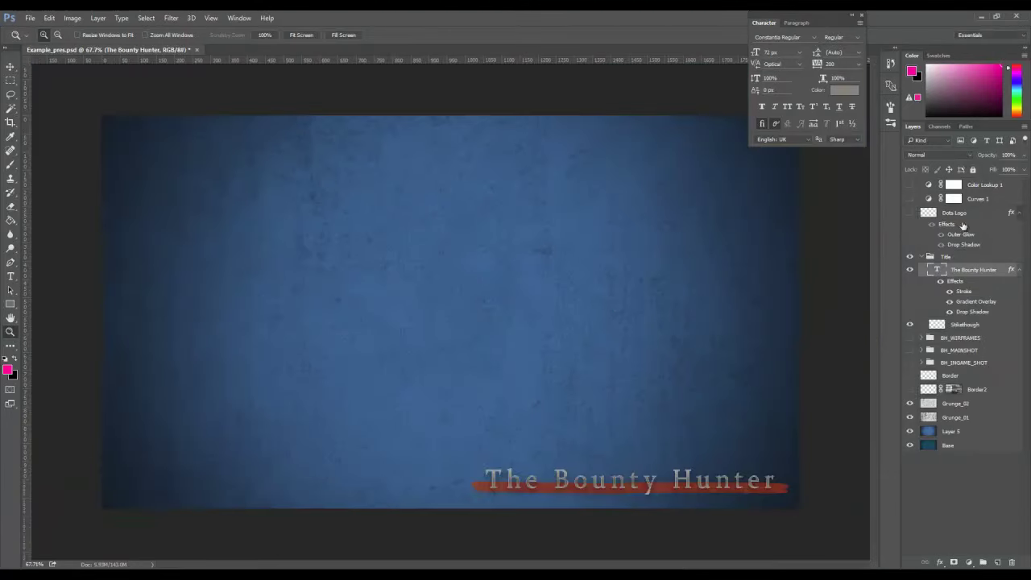
Show the Dota Logo layer and inspect its lettering up close
{"action": "left_click", "coordinate": [910, 213]}
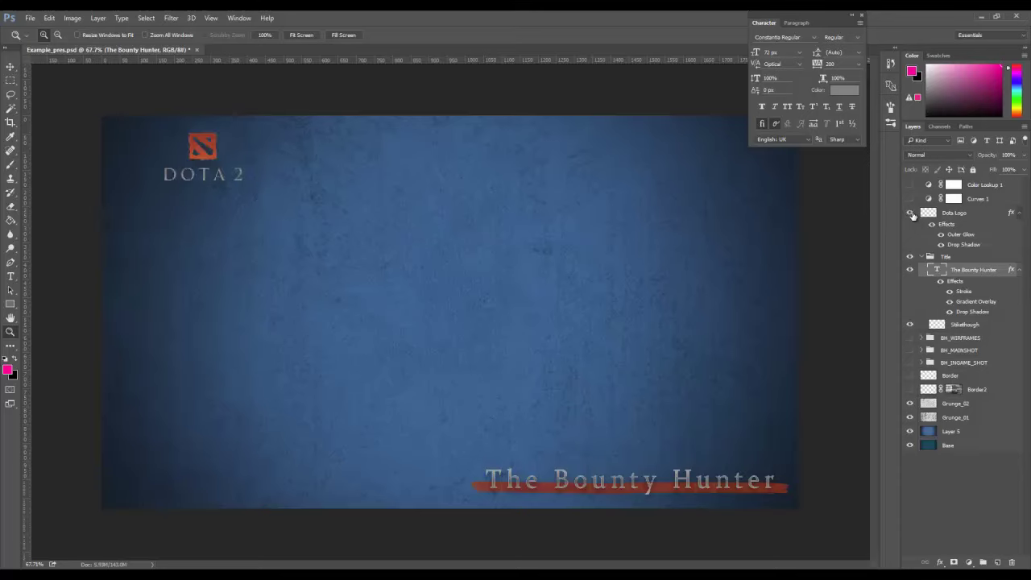
{"action": "left_click", "coordinate": [182, 157]}
{"action": "left_click", "coordinate": [177, 185]}
{"action": "left_click", "coordinate": [167, 208]}
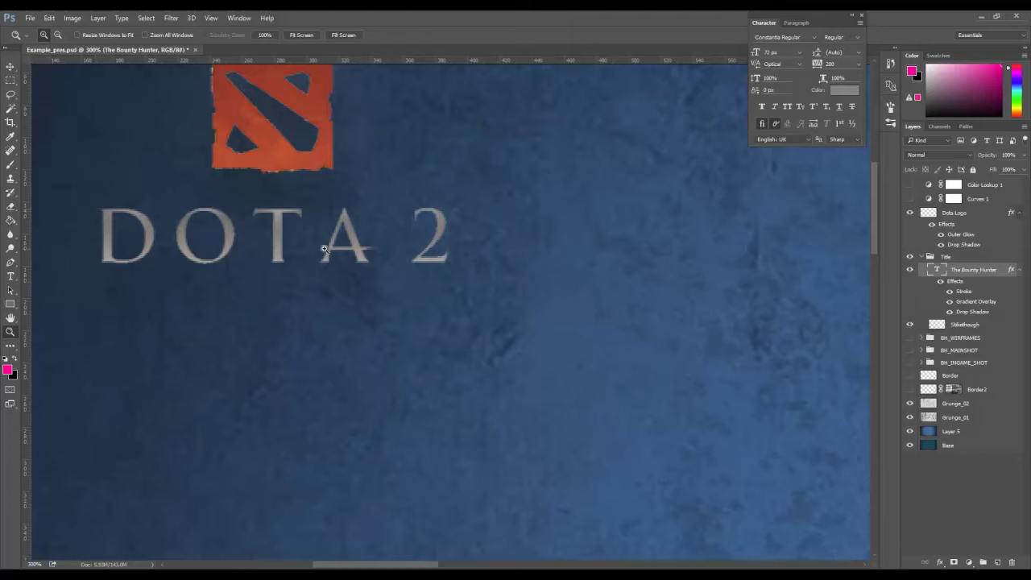
{"action": "scroll", "coordinate": [605, 410], "scroll_direction": "down", "scroll_amount": 2}
{"action": "right_click", "coordinate": [182, 362]}
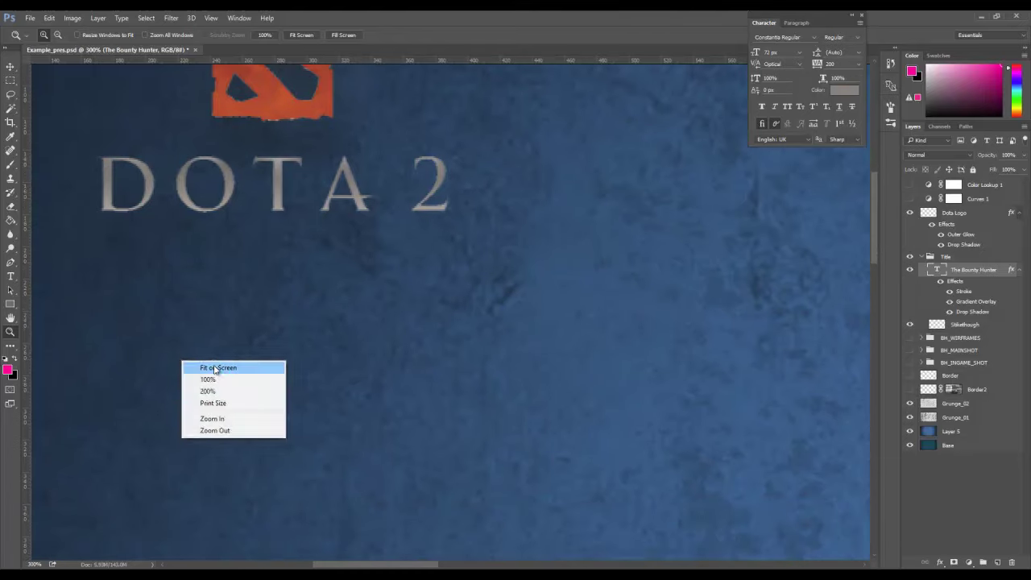
{"action": "left_click", "coordinate": [216, 369]}
Try the Linear and Radial styles on the title's Gradient Overlay and set it back to Reflected
{"action": "left_click", "coordinate": [688, 492]}
{"action": "left_click", "coordinate": [687, 490]}
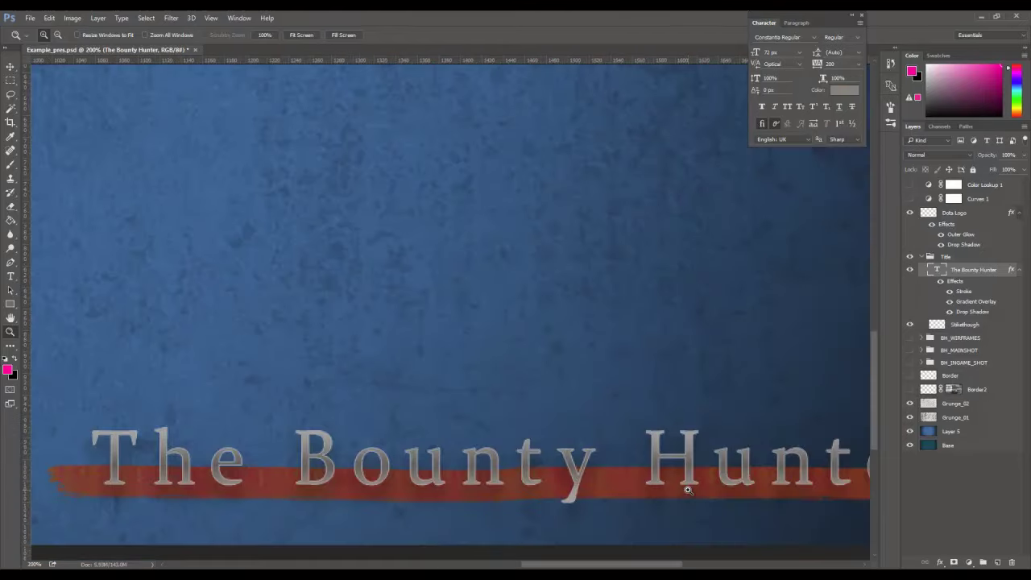
{"action": "double_click", "coordinate": [971, 313]}
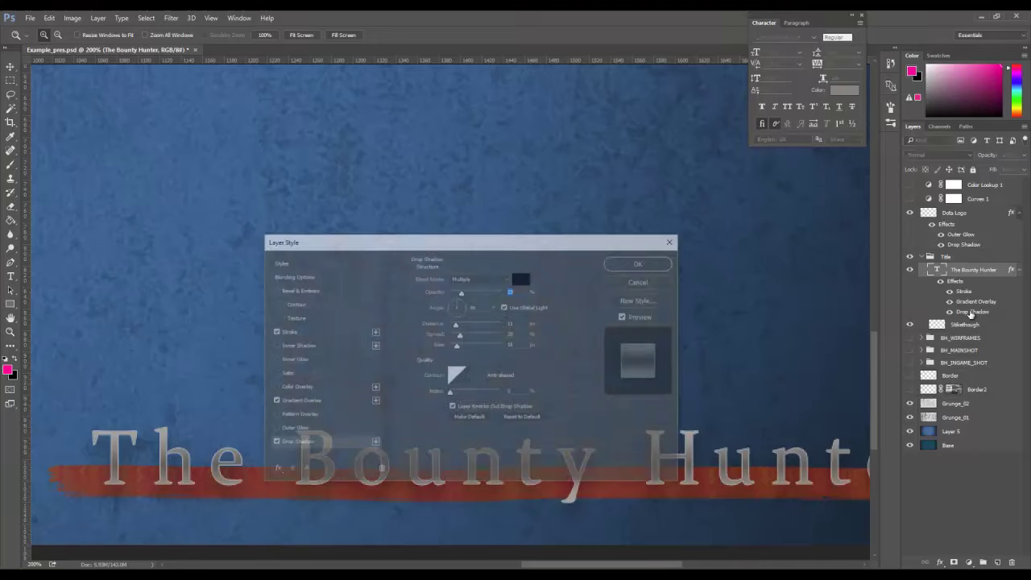
{"action": "left_click", "coordinate": [309, 401]}
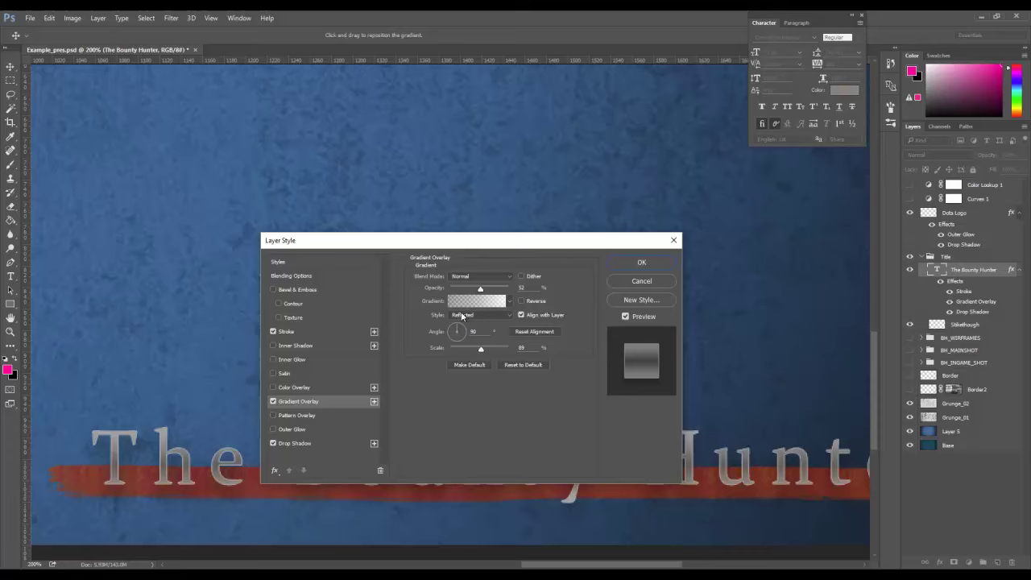
{"action": "left_click_drag", "start_coordinate": [476, 245], "coordinate": [680, 147]}
{"action": "left_click", "coordinate": [668, 219]}
{"action": "left_click", "coordinate": [669, 228]}
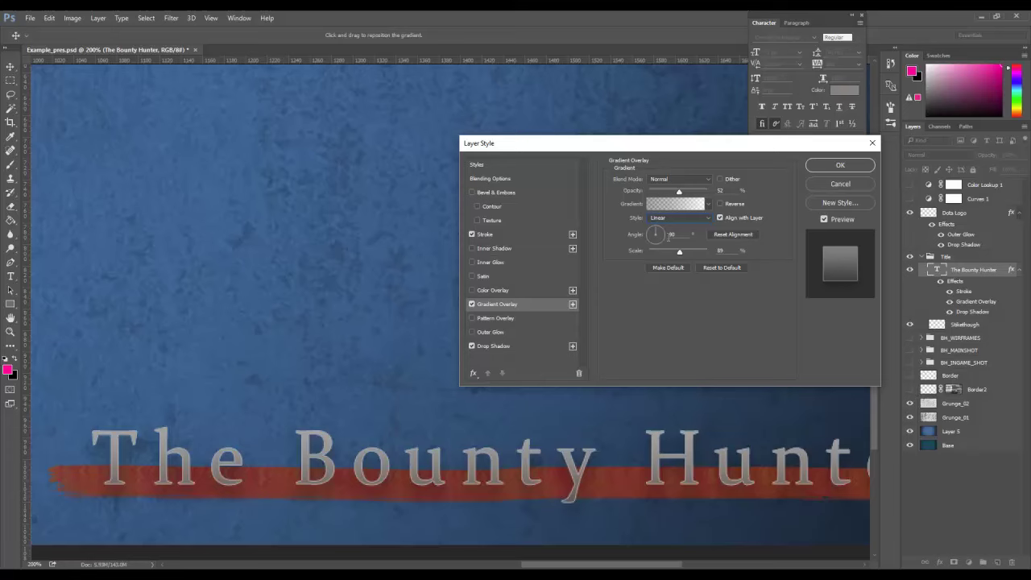
{"action": "left_click", "coordinate": [678, 219]}
{"action": "left_click", "coordinate": [669, 233]}
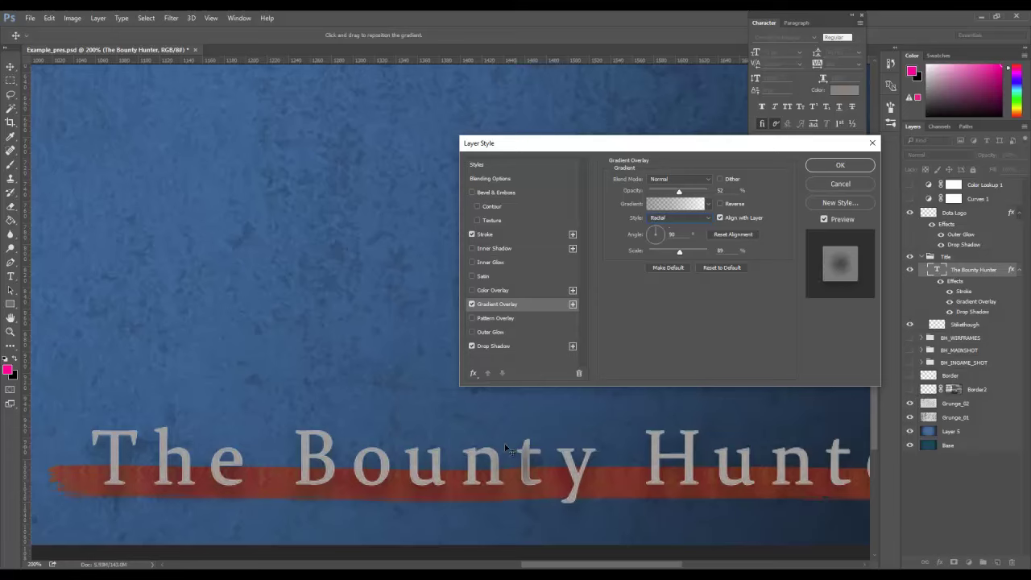
{"action": "left_click", "coordinate": [680, 220]}
{"action": "left_click", "coordinate": [666, 251]}
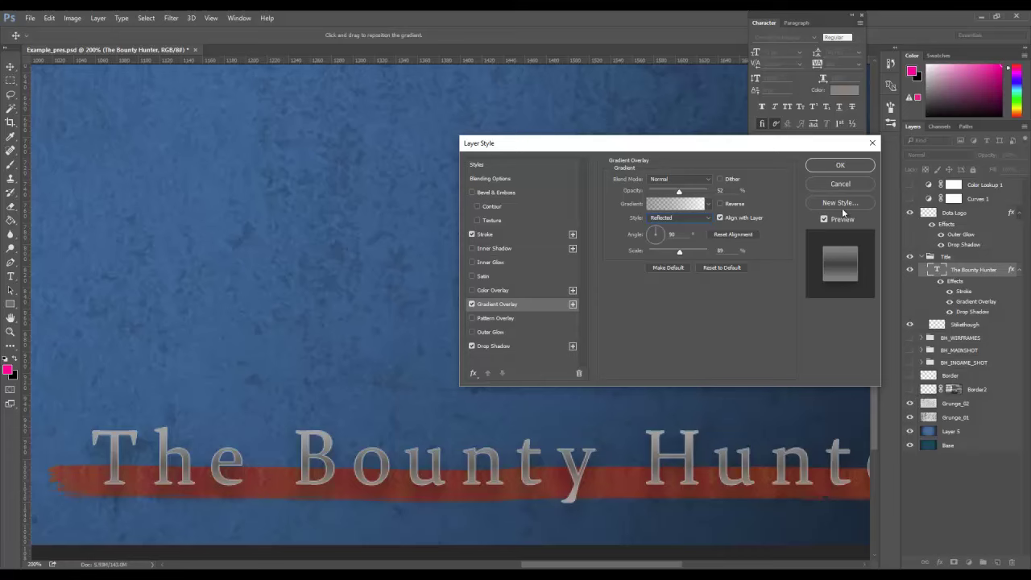
Compare the title with and without its Gradient Overlay, keep the effect on and close the layer style settings
{"action": "left_click", "coordinate": [472, 304]}
{"action": "left_click", "coordinate": [472, 305]}
{"action": "left_click", "coordinate": [841, 165]}
{"action": "key", "text": "z"}
{"action": "right_click", "coordinate": [396, 360]}
{"action": "left_click", "coordinate": [445, 369]}
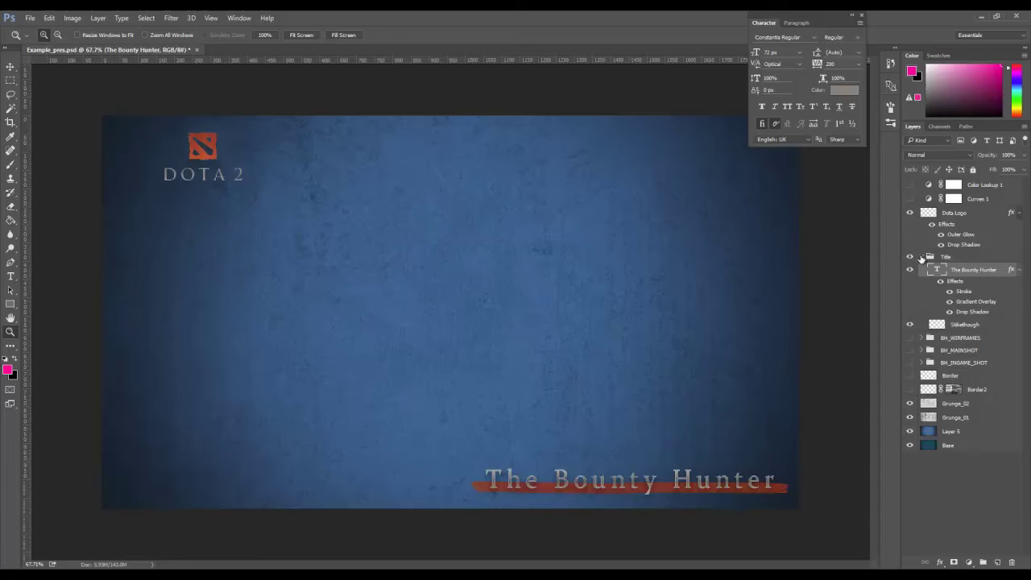
Review the contents of the Title group and leave the group collapsed
{"action": "left_click", "coordinate": [919, 257]}
{"action": "left_click", "coordinate": [922, 257]}
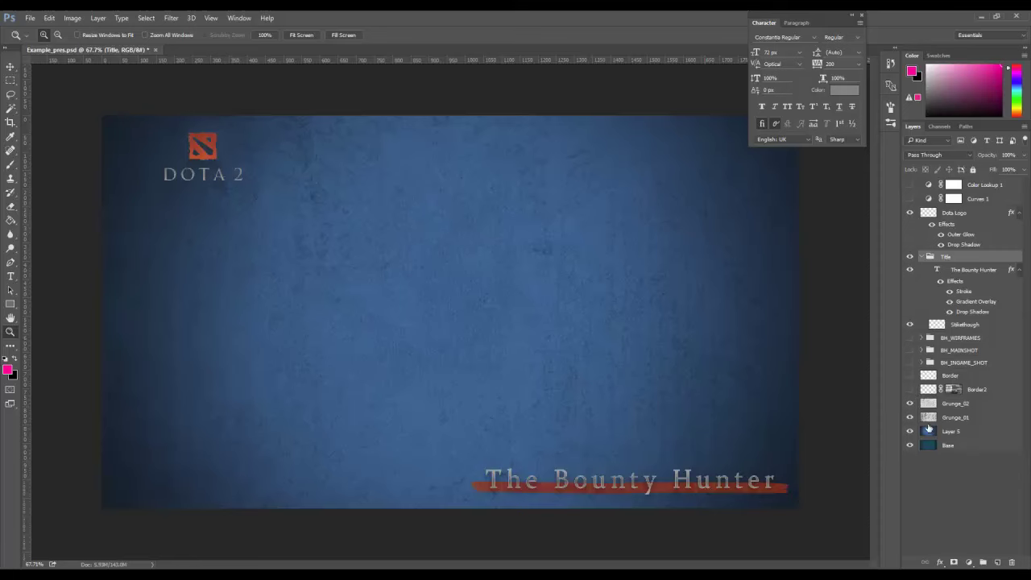
{"action": "left_click", "coordinate": [924, 257]}
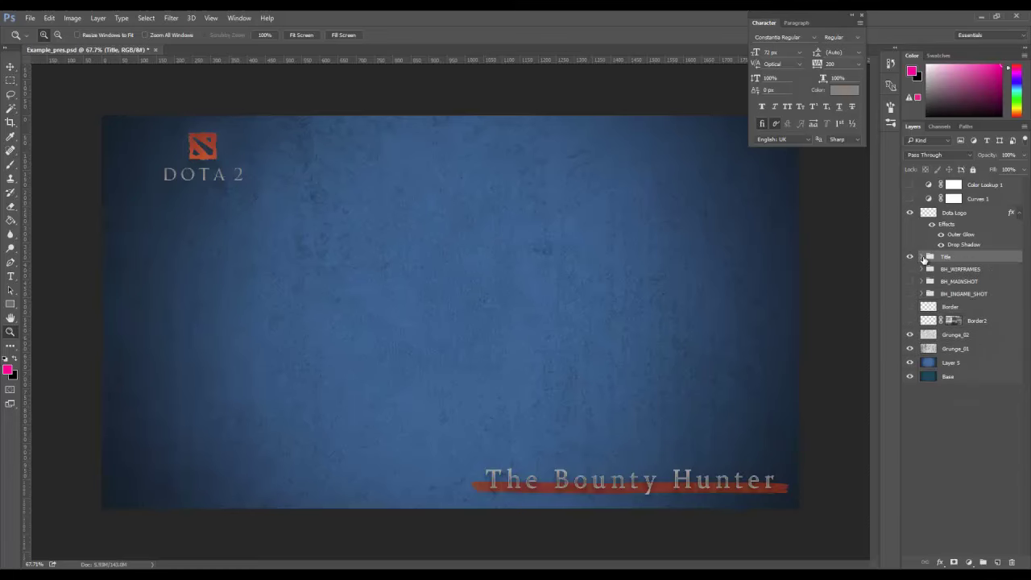
{"action": "left_click", "coordinate": [924, 257]}
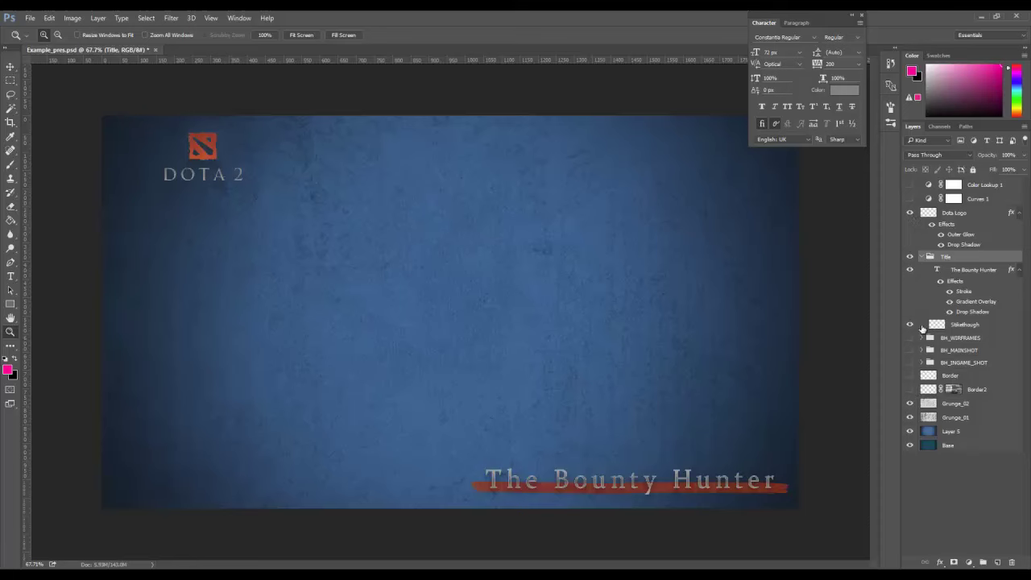
{"action": "left_click", "coordinate": [923, 257]}
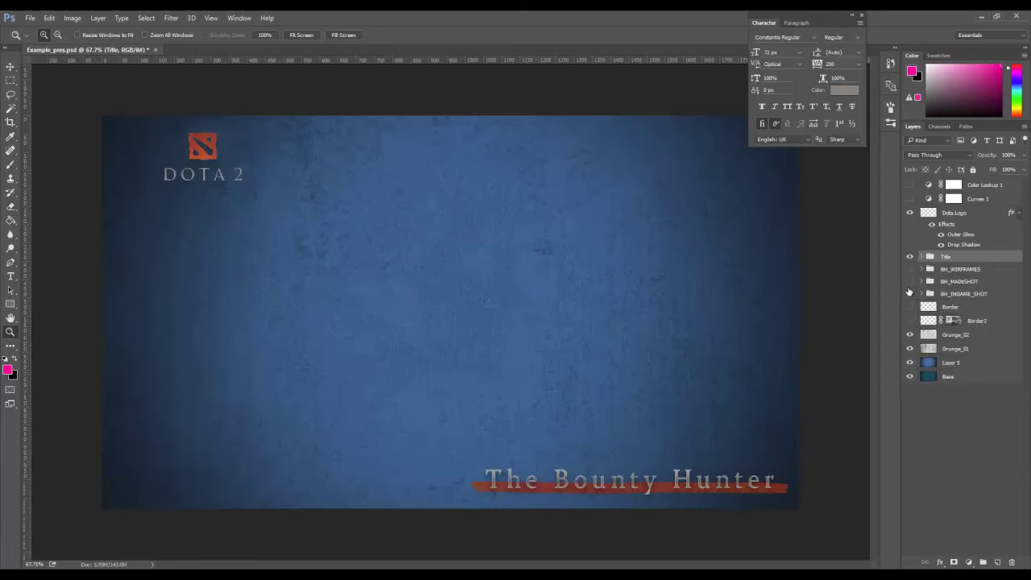
Show and expand the BH_MAINSHOT group, and check its text layer by hiding and showing it
{"action": "left_click", "coordinate": [909, 282]}
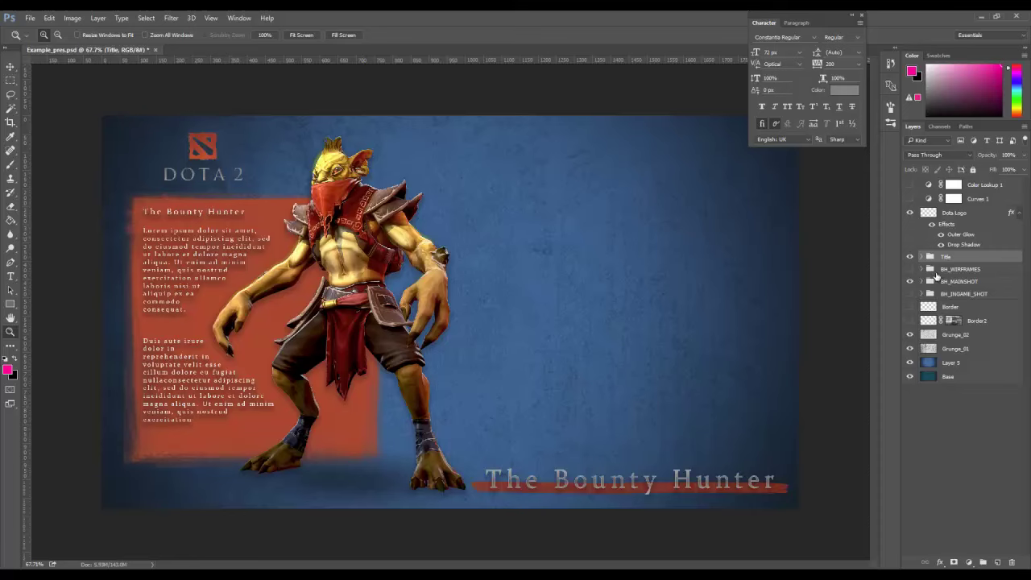
{"action": "left_click", "coordinate": [923, 281]}
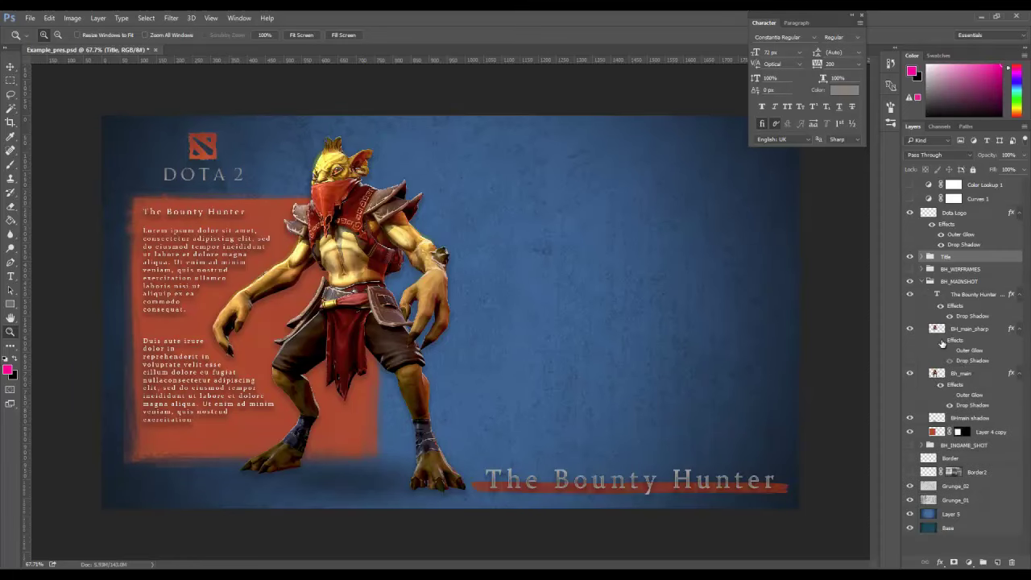
{"action": "left_click", "coordinate": [966, 305]}
{"action": "left_click", "coordinate": [910, 295]}
{"action": "left_click", "coordinate": [910, 295]}
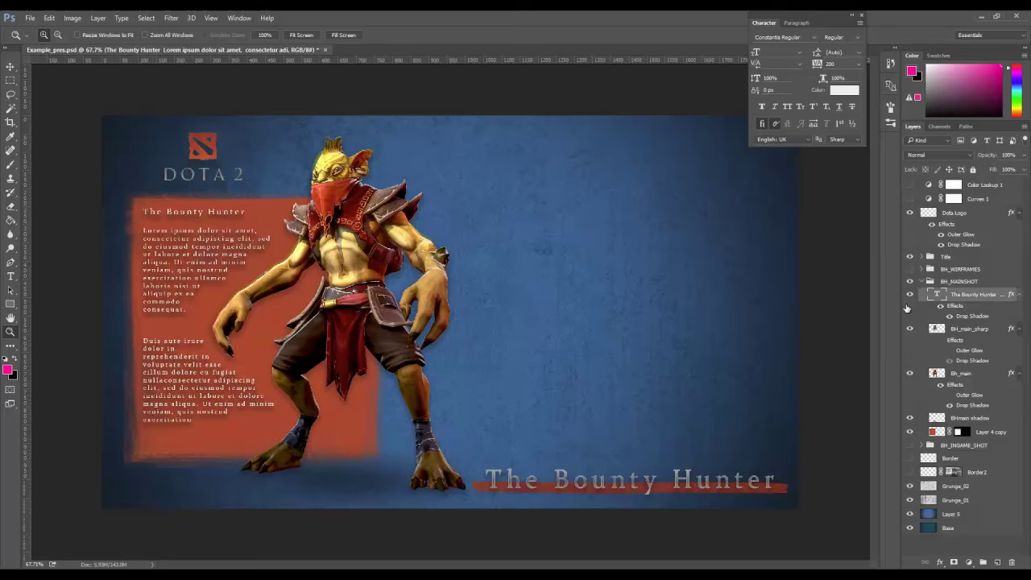
Lower the opacity and distance of the Drop Shadow on the description text in the BH_MAINSHOT group
{"action": "double_click", "coordinate": [972, 316]}
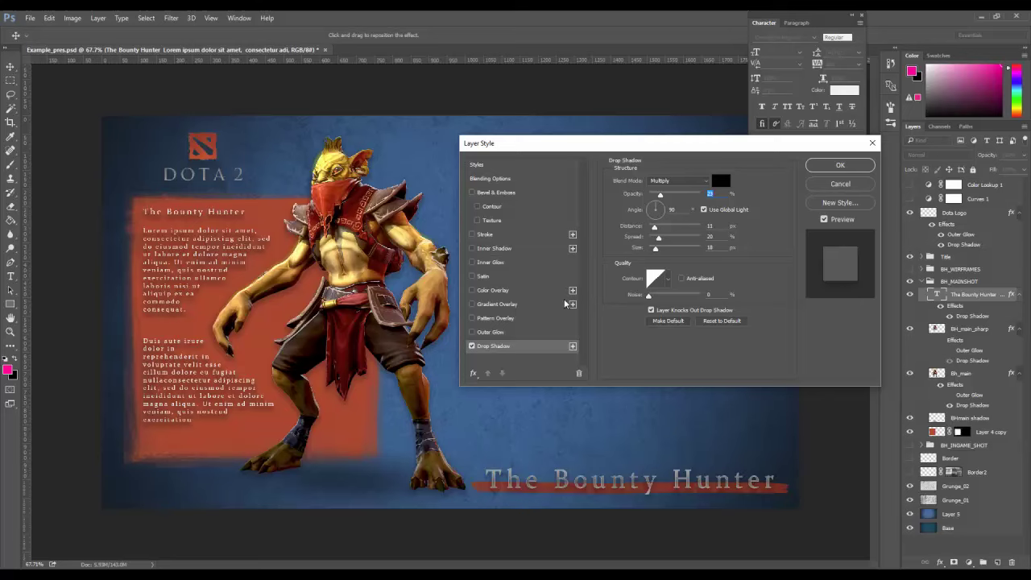
{"action": "left_click_drag", "start_coordinate": [660, 198], "coordinate": [657, 198]}
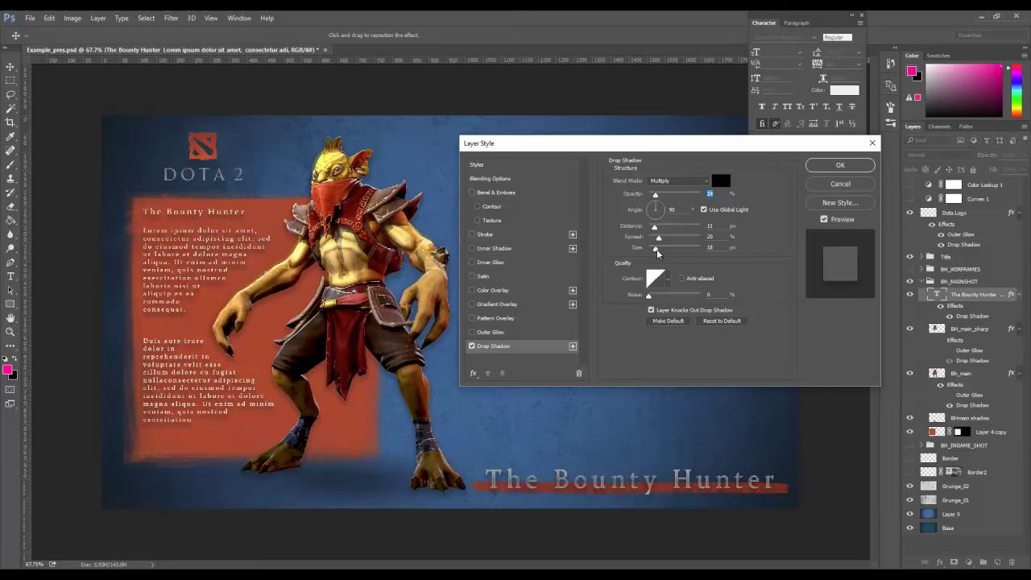
{"action": "left_click_drag", "start_coordinate": [654, 229], "coordinate": [650, 231]}
{"action": "left_click", "coordinate": [841, 165]}
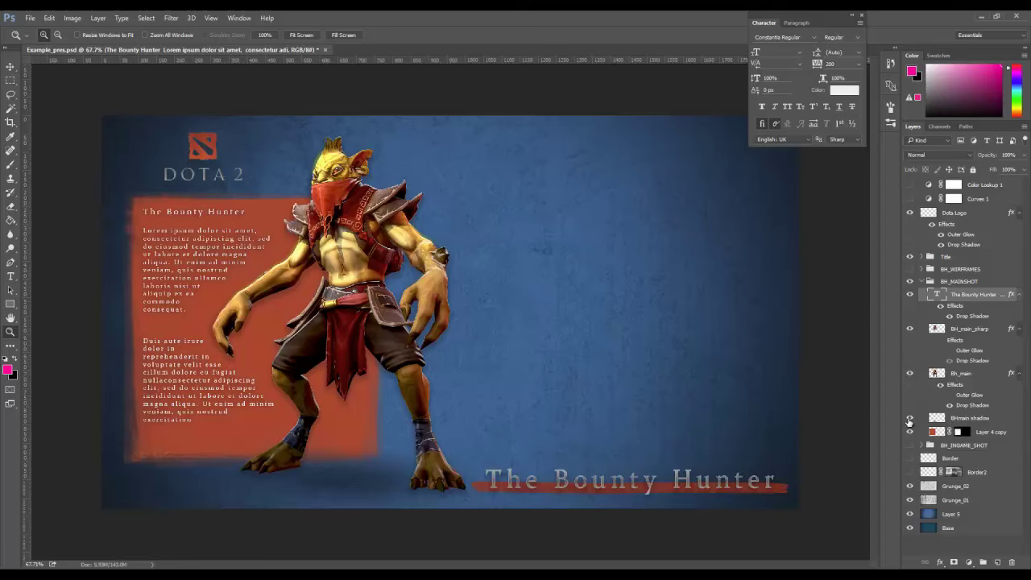
Hide every layer in the BH_MAINSHOT group except the red Layer 4 copy panel
{"action": "left_click", "coordinate": [910, 419]}
{"action": "left_click", "coordinate": [910, 419]}
{"action": "left_click", "coordinate": [910, 433]}
{"action": "left_click", "coordinate": [910, 432]}
{"action": "left_click_drag", "start_coordinate": [911, 418], "coordinate": [910, 281]}
{"action": "left_click", "coordinate": [910, 284]}
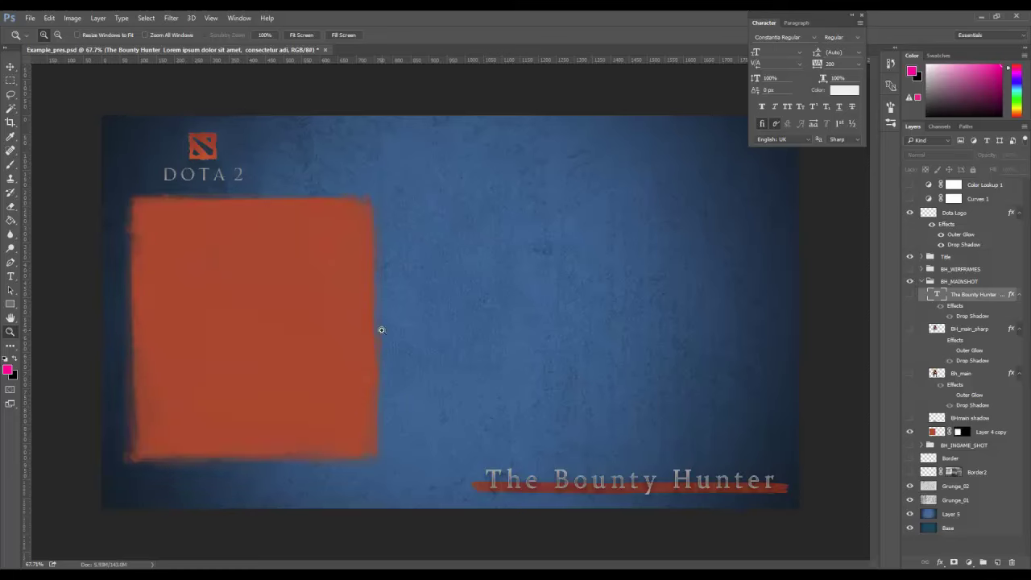
Sample the panel's red colour and fill a new layer in the BH_MAINSHOT group with it using the Paint Bucket tool
{"action": "key", "text": "g"}
{"action": "left_click", "coordinate": [185, 366], "text": "alt"}
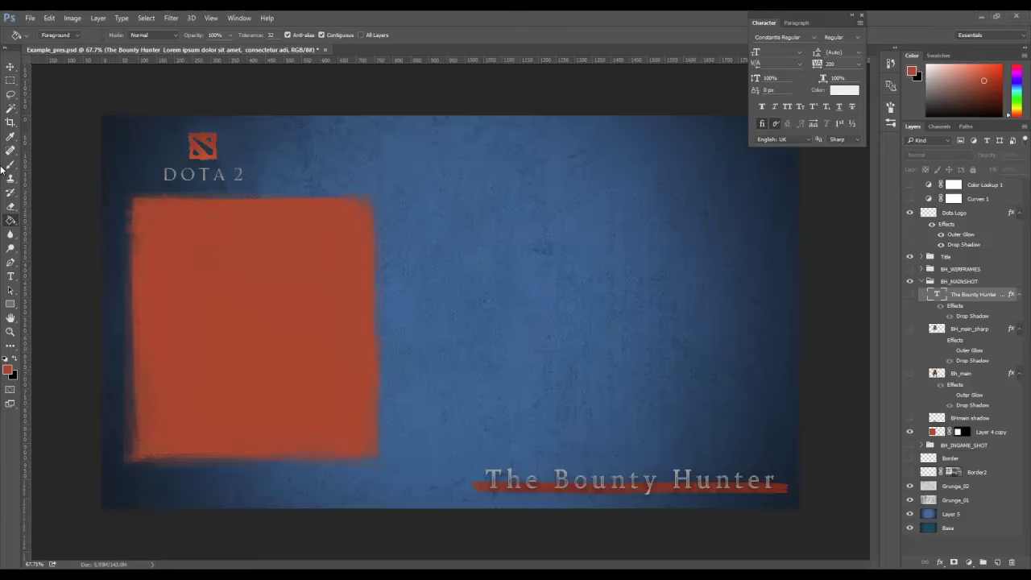
{"action": "right_click", "coordinate": [10, 225]}
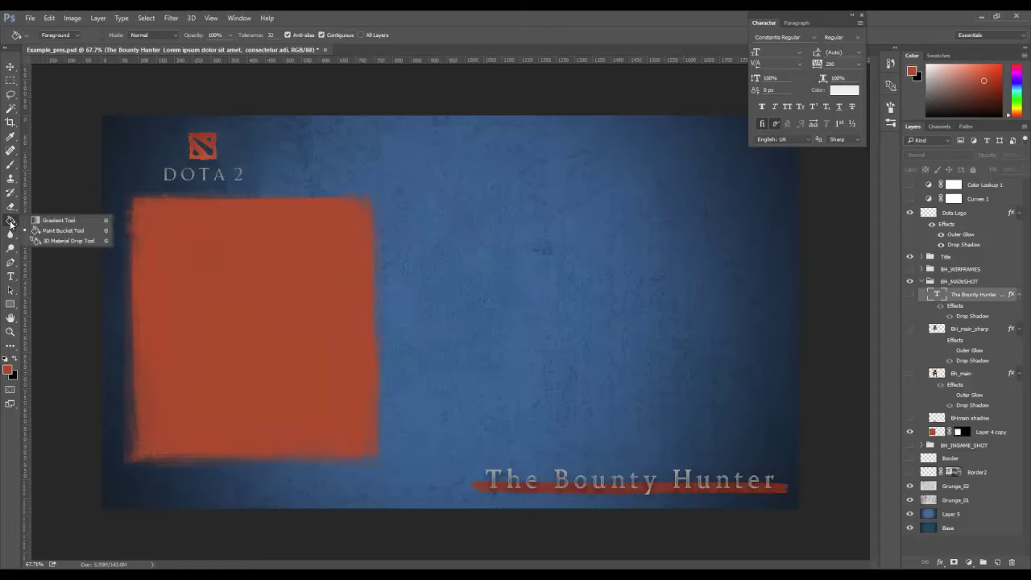
{"action": "left_click", "coordinate": [53, 232]}
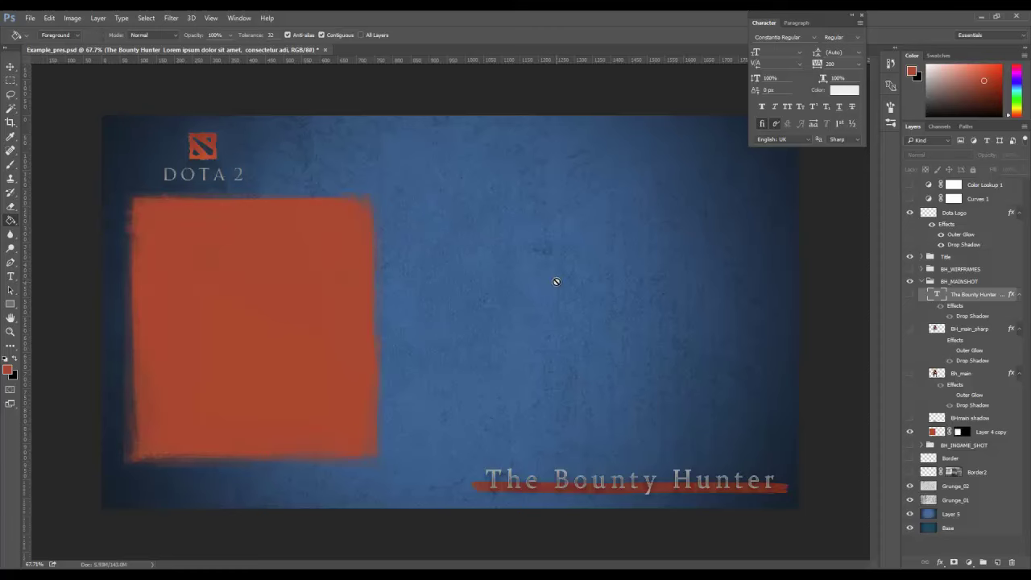
{"action": "left_click", "coordinate": [998, 562]}
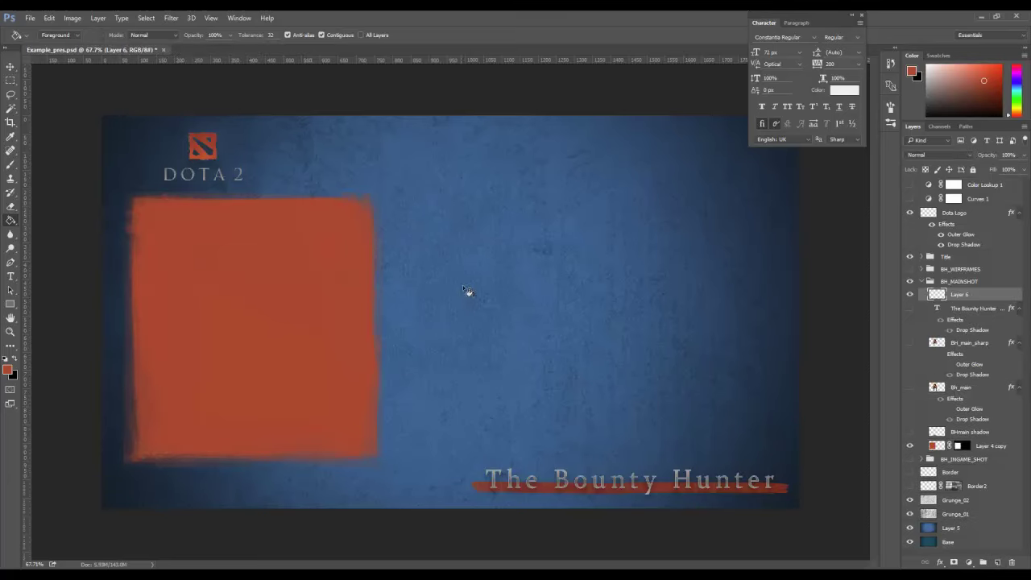
{"action": "left_click", "coordinate": [530, 223]}
Select a rectangular area beside the existing red panel and add a layer mask to Layer 6 from that selection
{"action": "left_click", "coordinate": [11, 80]}
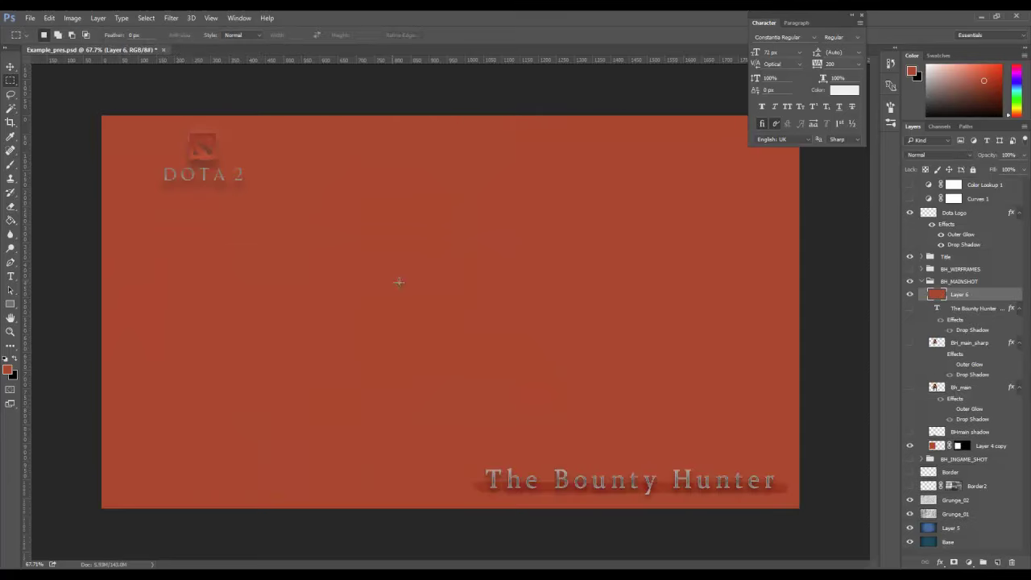
{"action": "left_click_drag", "start_coordinate": [430, 181], "coordinate": [694, 404]}
{"action": "left_click", "coordinate": [955, 563]}
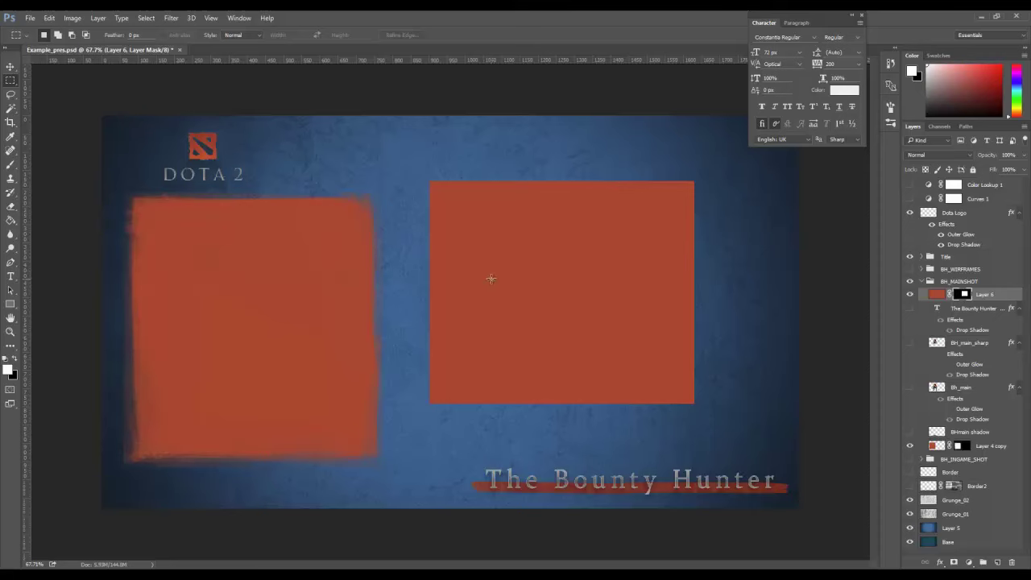
Roughen the upper edge of the new red panel by brushing black across it on the Layer 6 mask
{"action": "left_click", "coordinate": [11, 165]}
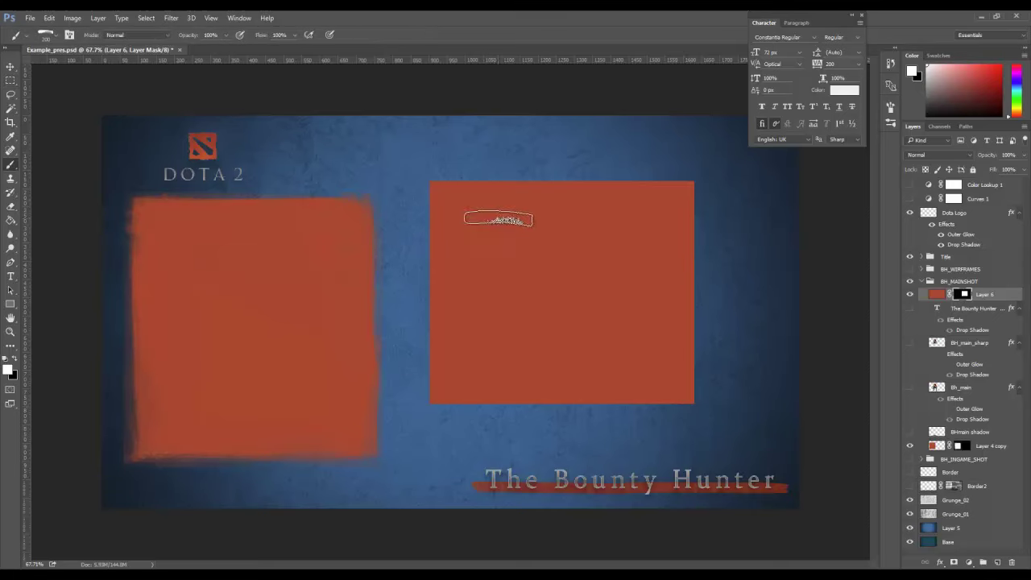
{"action": "key", "text": "x"}
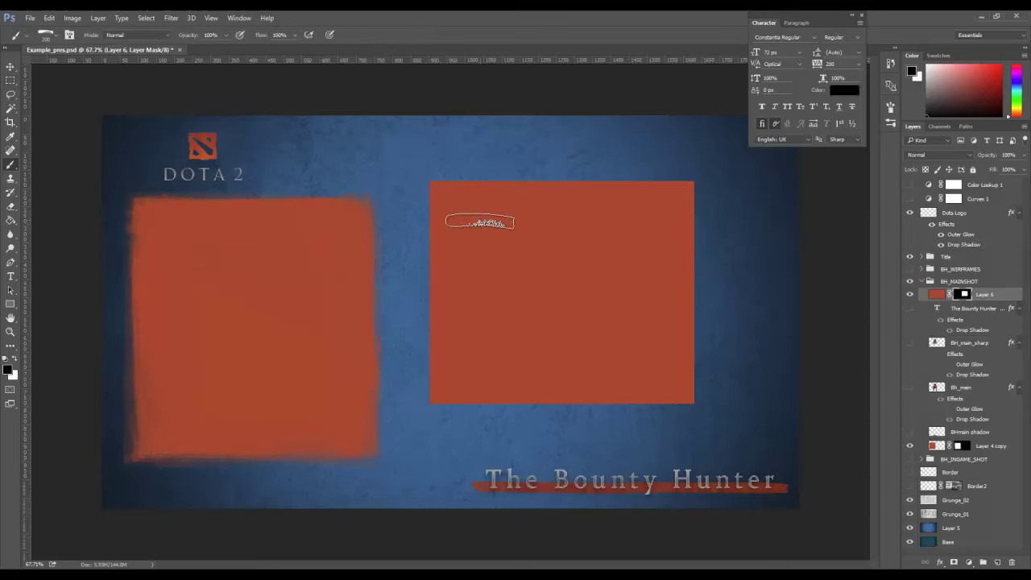
{"action": "key", "text": "x"}
{"action": "key", "text": "x"}
{"action": "mouse_move", "coordinate": [451, 179]}
{"action": "left_mouse_down"}
{"action": "mouse_move", "coordinate": [696, 177]}
{"action": "mouse_move", "coordinate": [683, 184]}
{"action": "left_mouse_up"}
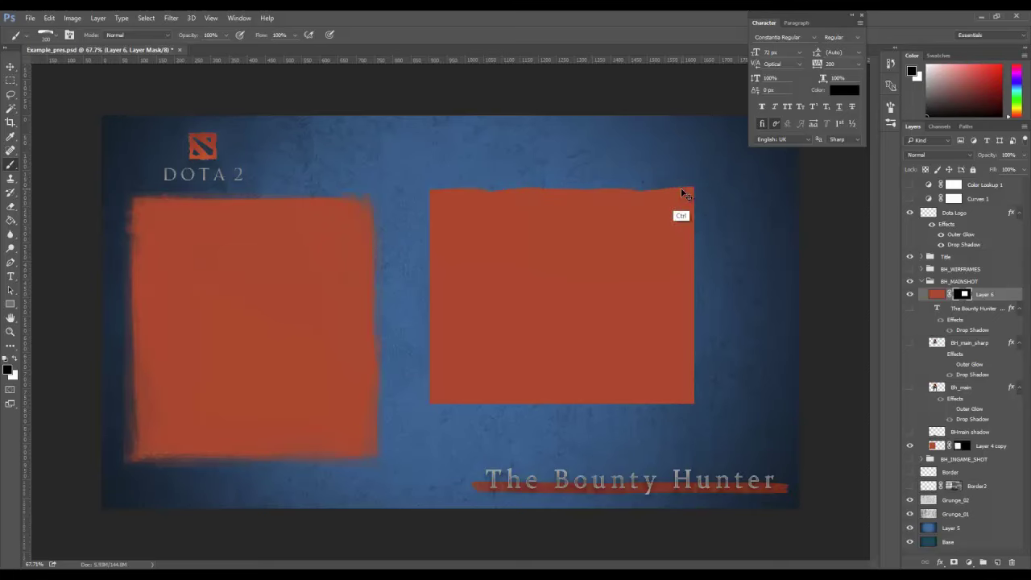
Undo the brush strokes and the layer mask on Layer 6 step by step, and redo them
{"action": "key", "text": "ctrl+alt+z"}
{"action": "key", "text": "ctrl+alt+z"}
{"action": "key", "text": "ctrl+alt+z"}
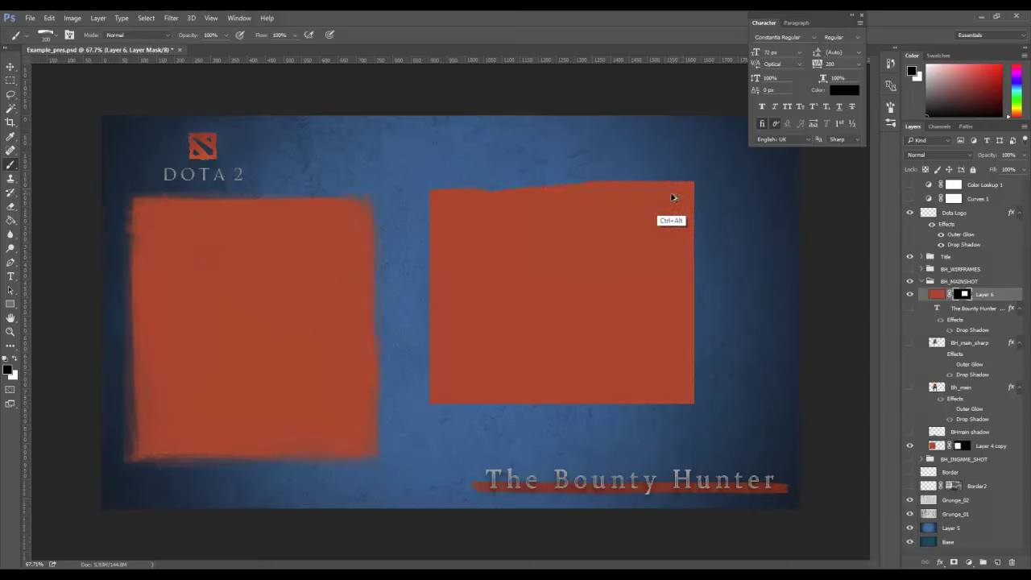
{"action": "key", "text": "ctrl+alt+z"}
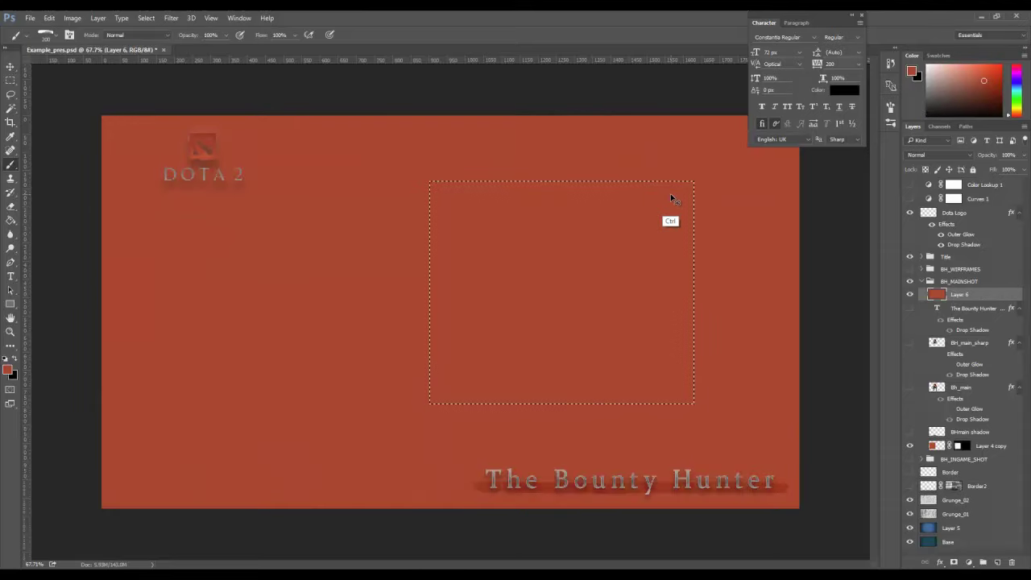
{"action": "key", "text": "ctrl+shift+z"}
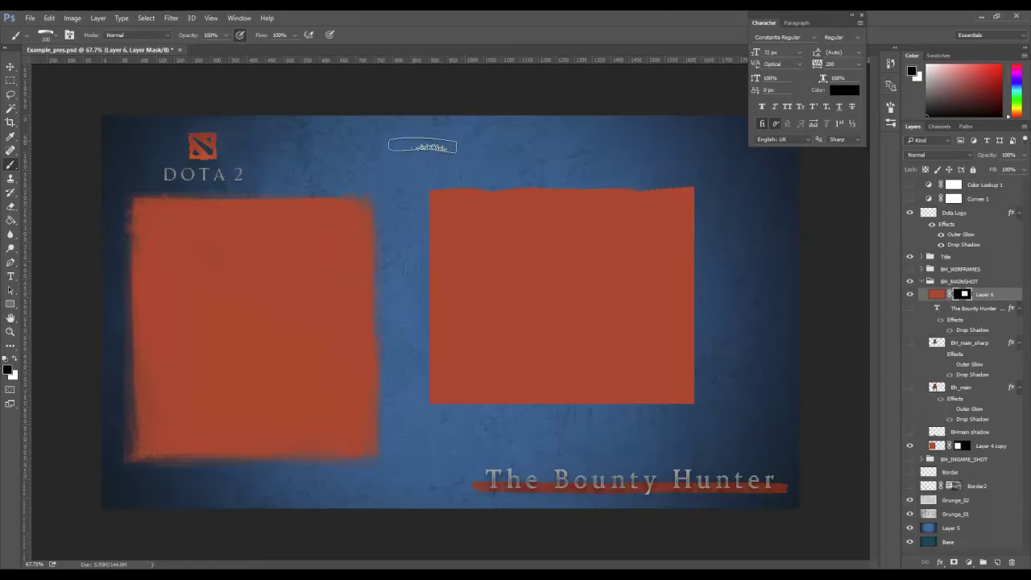
Soften the red panel's upper edge on the Layer 6 mask with pressure-controlled, reduced-opacity black strokes and white strokes at 50% opacity
{"action": "mouse_move", "coordinate": [473, 196]}
{"action": "left_mouse_down"}
{"action": "mouse_move", "coordinate": [572, 190]}
{"action": "mouse_move", "coordinate": [452, 192]}
{"action": "mouse_move", "coordinate": [648, 183]}
{"action": "mouse_move", "coordinate": [444, 191]}
{"action": "mouse_move", "coordinate": [739, 191]}
{"action": "mouse_move", "coordinate": [420, 190]}
{"action": "mouse_move", "coordinate": [612, 192]}
{"action": "mouse_move", "coordinate": [427, 202]}
{"action": "left_mouse_up"}
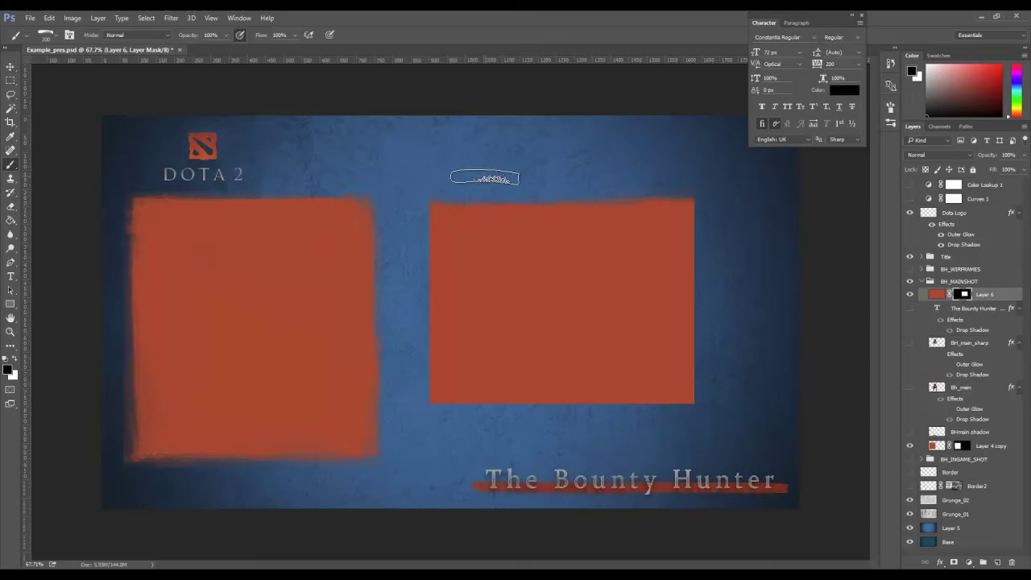
{"action": "key", "text": "2"}
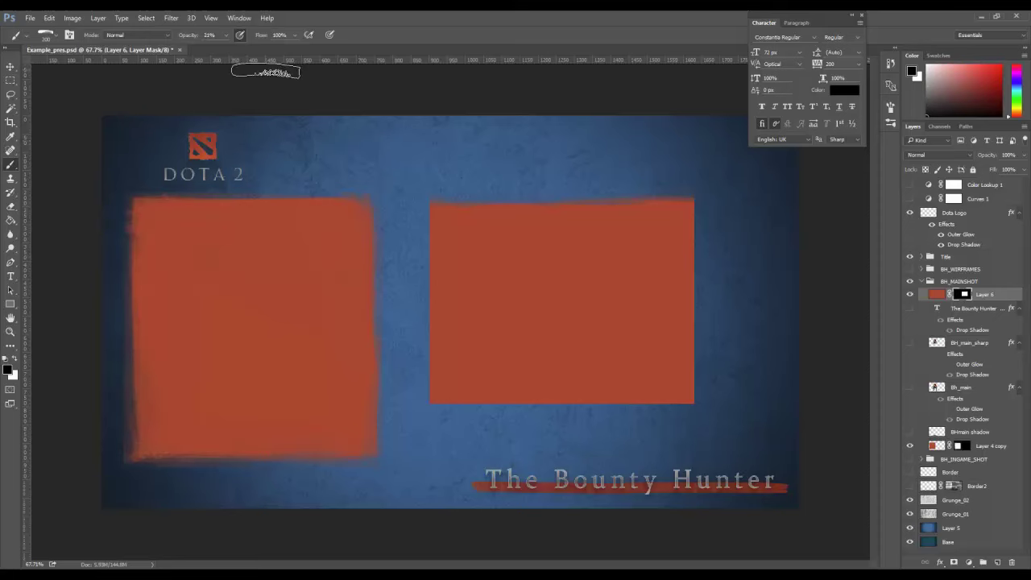
{"action": "key", "text": "1"}
{"action": "mouse_move", "coordinate": [462, 199]}
{"action": "left_mouse_down"}
{"action": "mouse_move", "coordinate": [718, 197]}
{"action": "mouse_move", "coordinate": [432, 196]}
{"action": "mouse_move", "coordinate": [779, 200]}
{"action": "mouse_move", "coordinate": [418, 197]}
{"action": "mouse_move", "coordinate": [785, 201]}
{"action": "mouse_move", "coordinate": [431, 199]}
{"action": "mouse_move", "coordinate": [483, 191]}
{"action": "mouse_move", "coordinate": [396, 199]}
{"action": "mouse_move", "coordinate": [738, 194]}
{"action": "mouse_move", "coordinate": [499, 202]}
{"action": "mouse_move", "coordinate": [685, 201]}
{"action": "mouse_move", "coordinate": [647, 215]}
{"action": "mouse_move", "coordinate": [389, 206]}
{"action": "mouse_move", "coordinate": [627, 194]}
{"action": "mouse_move", "coordinate": [415, 204]}
{"action": "mouse_move", "coordinate": [687, 207]}
{"action": "mouse_move", "coordinate": [454, 212]}
{"action": "mouse_move", "coordinate": [603, 199]}
{"action": "mouse_move", "coordinate": [436, 198]}
{"action": "mouse_move", "coordinate": [658, 211]}
{"action": "mouse_move", "coordinate": [460, 234]}
{"action": "left_mouse_up"}
{"action": "key", "text": "x"}
{"action": "key", "text": "5"}
{"action": "mouse_move", "coordinate": [640, 206]}
{"action": "left_mouse_down"}
{"action": "mouse_move", "coordinate": [607, 211]}
{"action": "mouse_move", "coordinate": [651, 203]}
{"action": "mouse_move", "coordinate": [636, 207]}
{"action": "mouse_move", "coordinate": [651, 213]}
{"action": "left_mouse_up"}
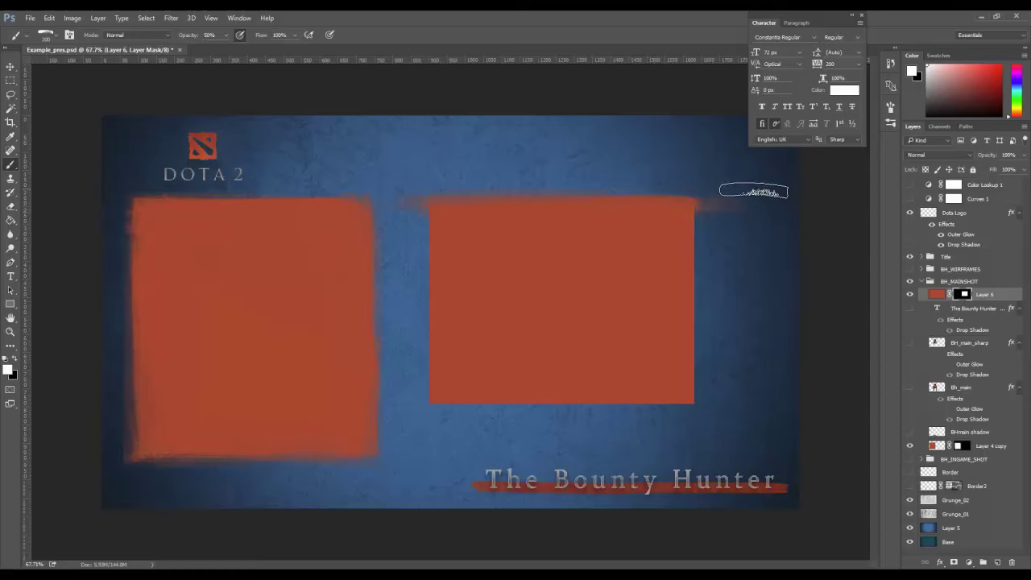
Brush black at 50% opacity on the Layer 6 mask along the red panel's remaining sides to make them rough
{"action": "key", "text": "x"}
{"action": "mouse_move", "coordinate": [735, 264]}
{"action": "left_mouse_down"}
{"action": "mouse_move", "coordinate": [727, 197]}
{"action": "mouse_move", "coordinate": [729, 284]}
{"action": "mouse_move", "coordinate": [726, 174]}
{"action": "mouse_move", "coordinate": [723, 422]}
{"action": "mouse_move", "coordinate": [737, 263]}
{"action": "mouse_move", "coordinate": [724, 425]}
{"action": "mouse_move", "coordinate": [726, 258]}
{"action": "left_mouse_up"}
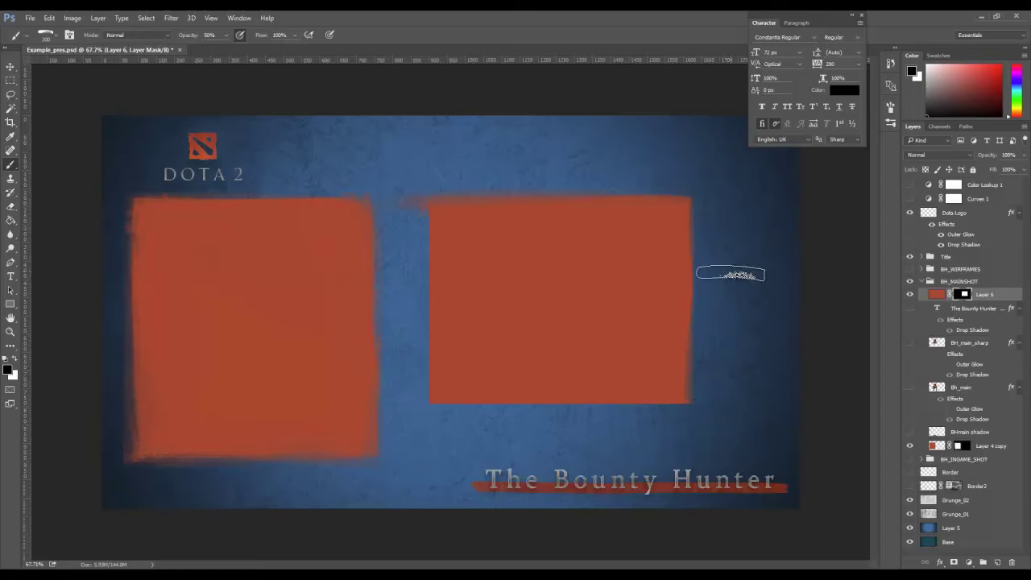
{"action": "mouse_move", "coordinate": [407, 205]}
{"action": "left_mouse_down"}
{"action": "mouse_move", "coordinate": [394, 394]}
{"action": "mouse_move", "coordinate": [398, 381]}
{"action": "mouse_move", "coordinate": [405, 428]}
{"action": "mouse_move", "coordinate": [395, 362]}
{"action": "mouse_move", "coordinate": [368, 376]}
{"action": "mouse_move", "coordinate": [384, 406]}
{"action": "left_mouse_up"}
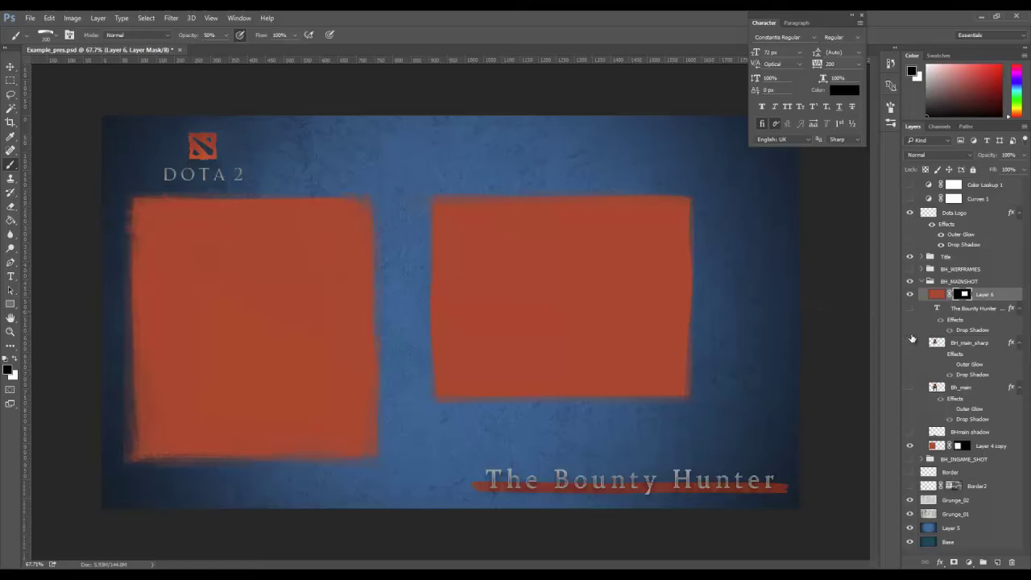
Delete Layer 6 and show the Bh_main character layer
{"action": "left_click_drag", "start_coordinate": [909, 292], "coordinate": [1012, 561]}
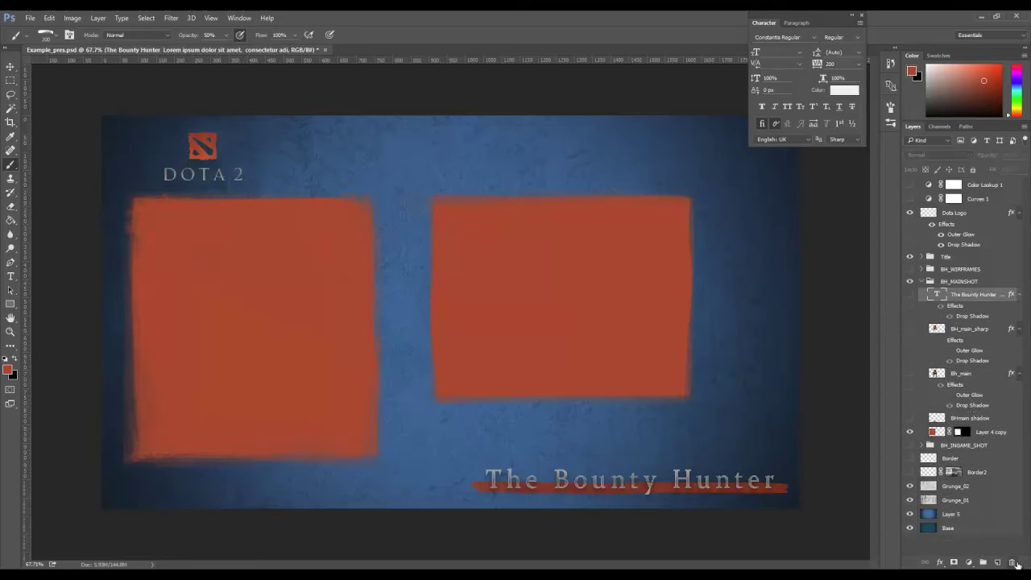
{"action": "left_click", "coordinate": [910, 374]}
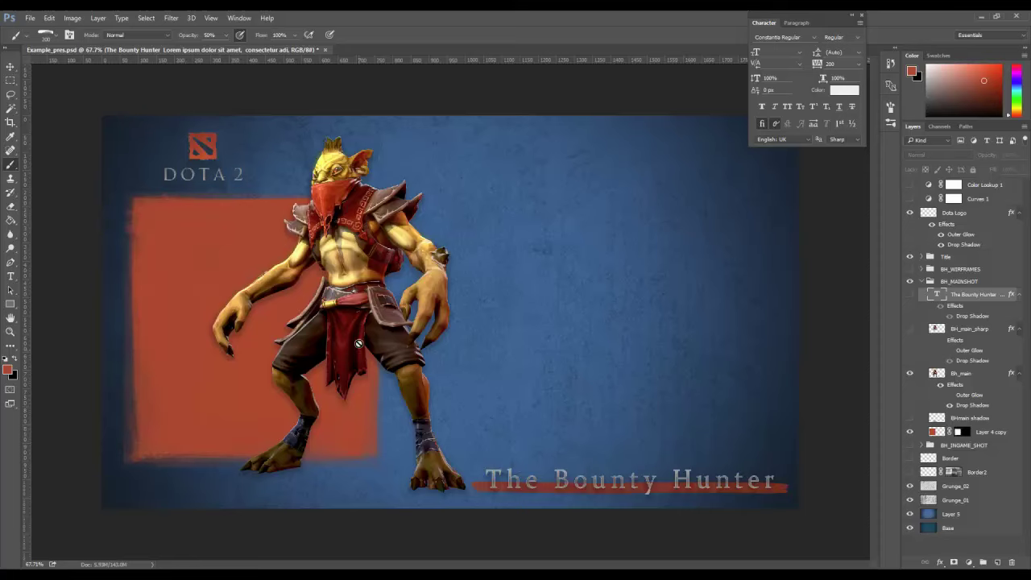
Select the Bh_main layer and move the character down onto the red panel with the Move tool
{"action": "left_click", "coordinate": [11, 68]}
{"action": "left_click_drag", "start_coordinate": [353, 288], "coordinate": [369, 293]}
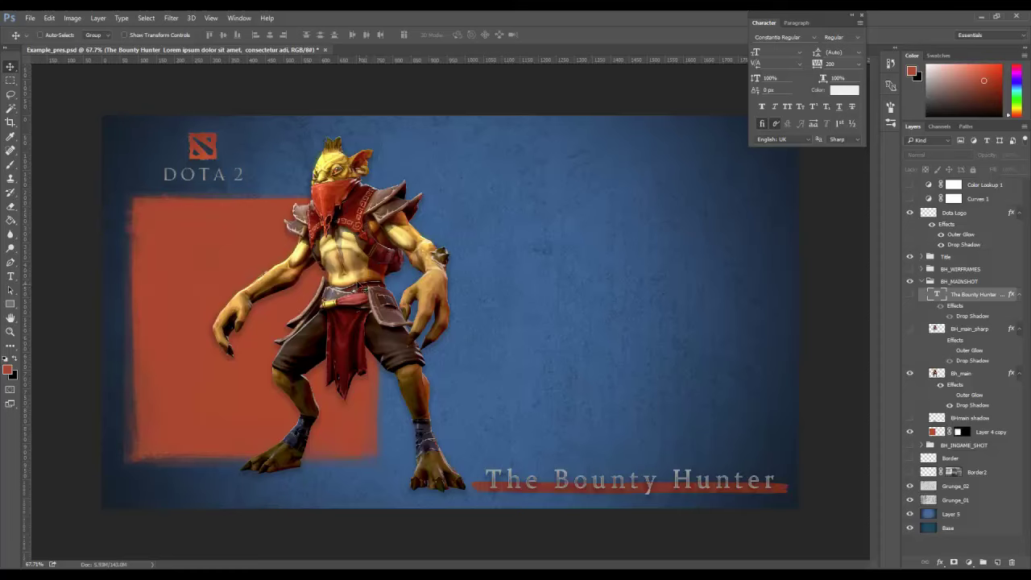
{"action": "right_click", "coordinate": [341, 242]}
{"action": "left_click", "coordinate": [359, 254]}
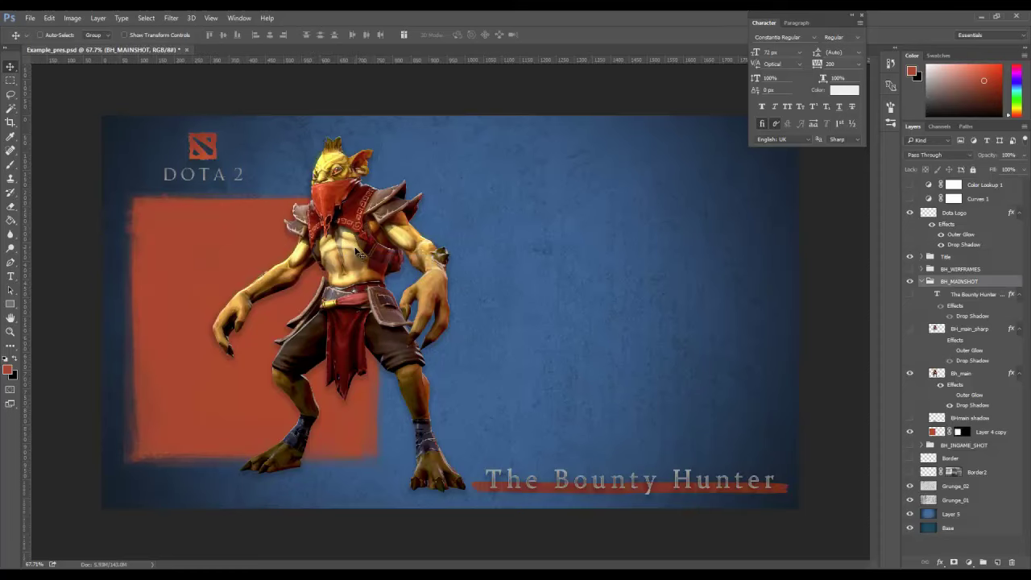
{"action": "left_click", "coordinate": [958, 373]}
{"action": "left_click_drag", "start_coordinate": [378, 259], "coordinate": [310, 322]}
Try to shrink and stretch the Bh_main character with Free Transform so it fits the red panel
{"action": "key", "text": "ctrl+t"}
{"action": "left_click_drag", "start_coordinate": [411, 207], "coordinate": [302, 351]}
{"action": "left_click_drag", "start_coordinate": [235, 377], "coordinate": [238, 240]}
{"action": "left_click_drag", "start_coordinate": [298, 414], "coordinate": [360, 440]}
{"action": "left_click_drag", "start_coordinate": [151, 209], "coordinate": [143, 195]}
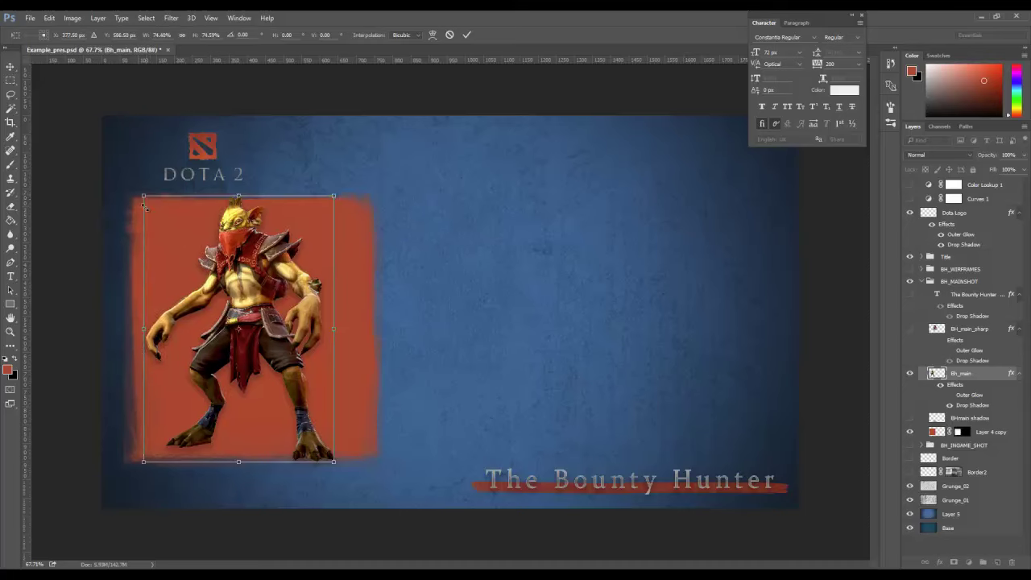
{"action": "left_click_drag", "start_coordinate": [143, 326], "coordinate": [129, 328]}
{"action": "left_click_drag", "start_coordinate": [333, 328], "coordinate": [373, 328]}
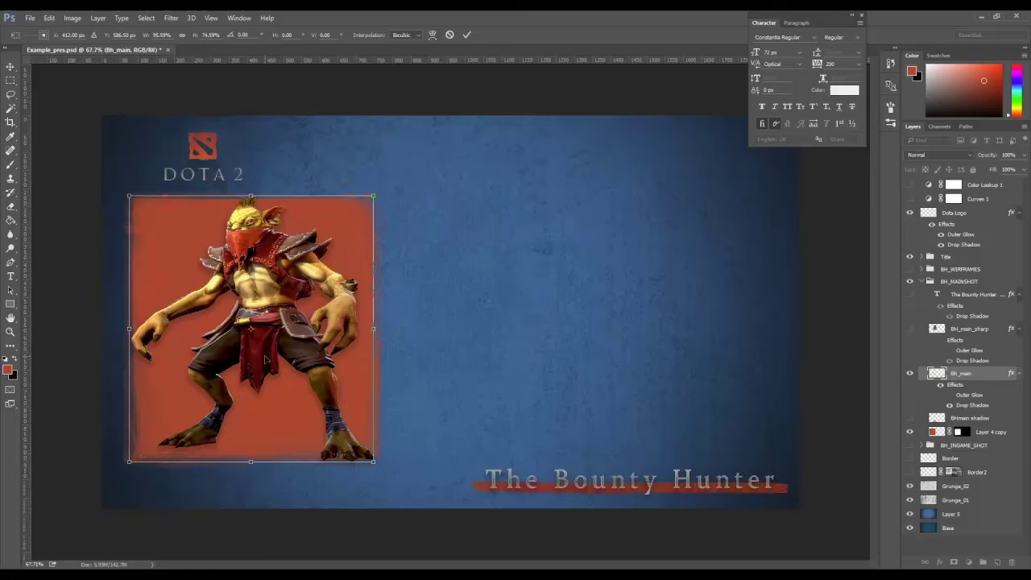
{"action": "left_click", "coordinate": [11, 66]}
{"action": "left_click", "coordinate": [586, 220]}
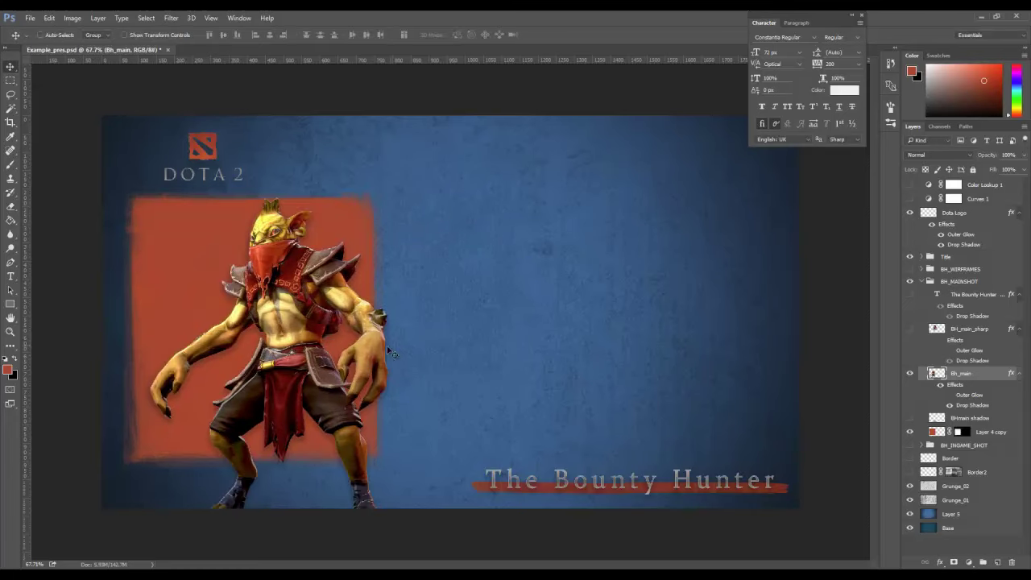
Move the Bh_main character back to its original place, overlapping the right side of the red panel
{"action": "left_click_drag", "start_coordinate": [291, 342], "coordinate": [332, 268]}
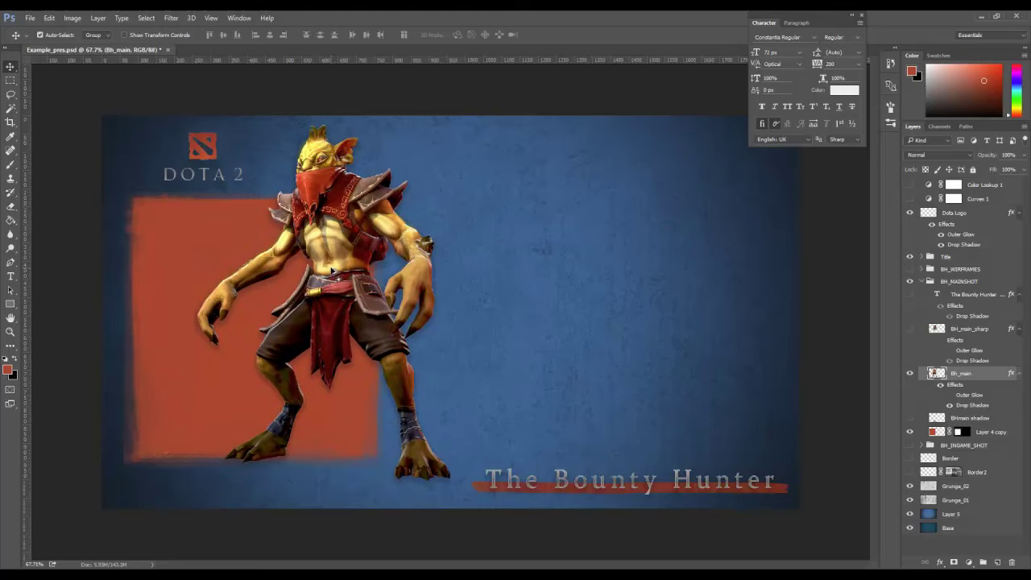
{"action": "key", "text": "shift+Right"}
{"action": "key", "text": "shift+Right"}
{"action": "key", "text": "shift+Right"}
{"action": "key", "text": "shift+Down"}
{"action": "key", "text": "shift+Down"}
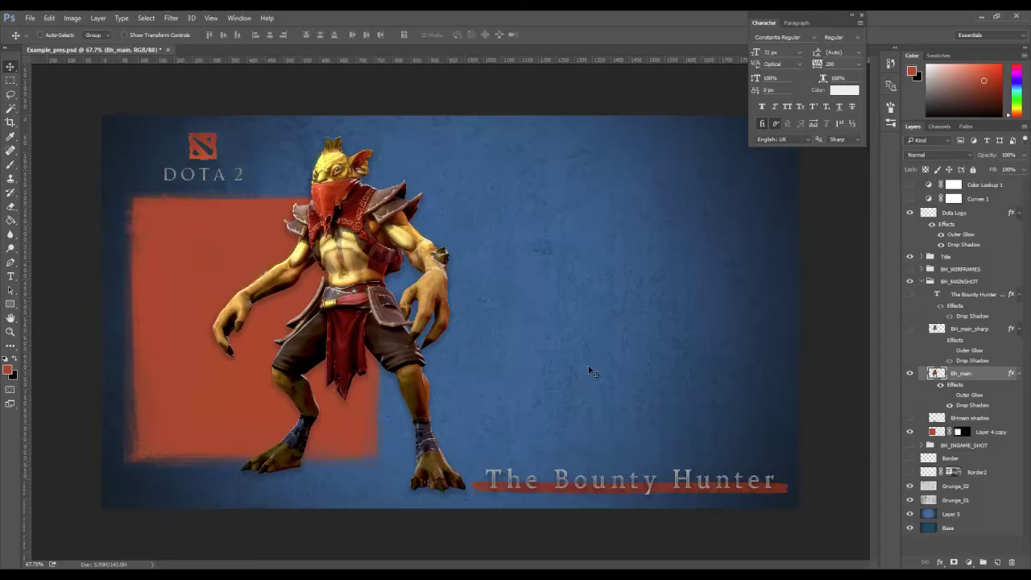
Compare the BH_main_sharp and Bh_main character layers by showing each one alone, and leave both hidden
{"action": "left_click", "coordinate": [911, 376]}
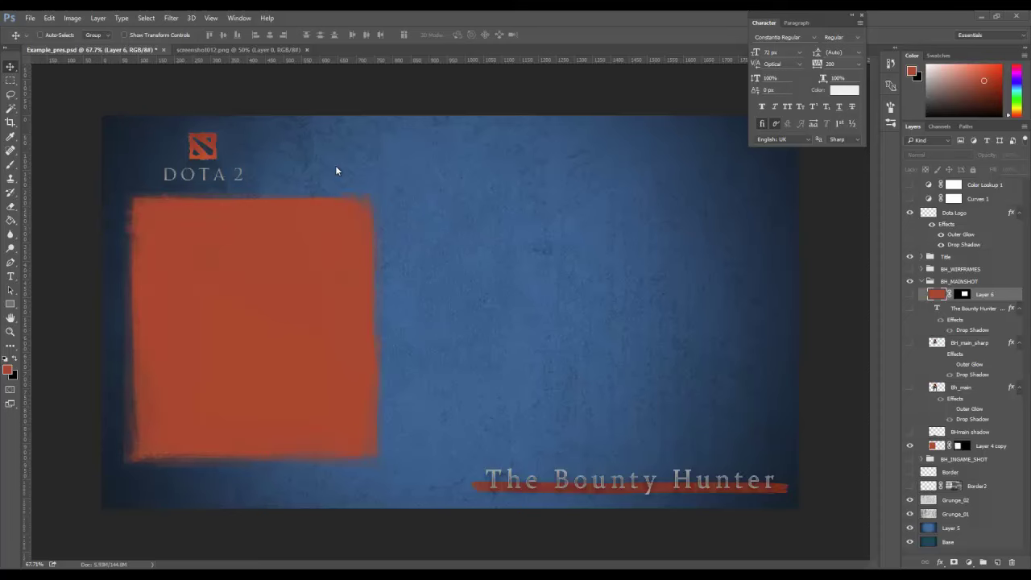
{"action": "left_click", "coordinate": [910, 342]}
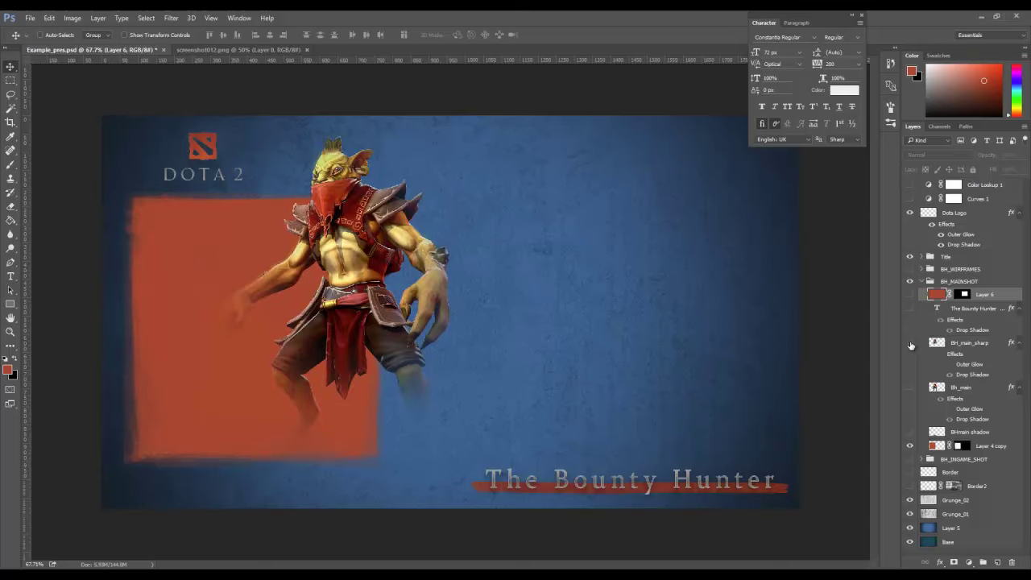
{"action": "left_click", "coordinate": [910, 344]}
{"action": "left_click", "coordinate": [910, 388]}
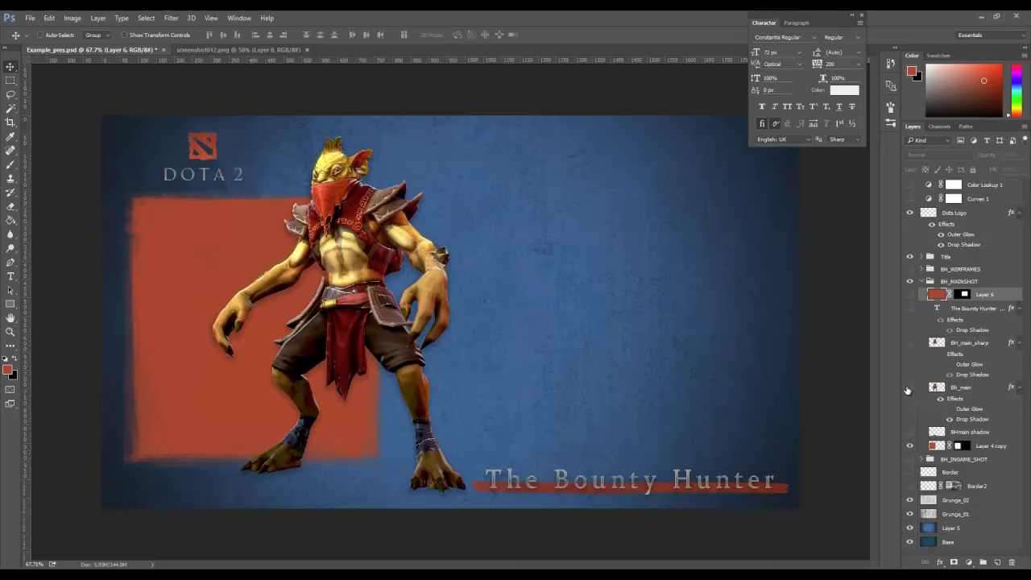
{"action": "left_click", "coordinate": [909, 387]}
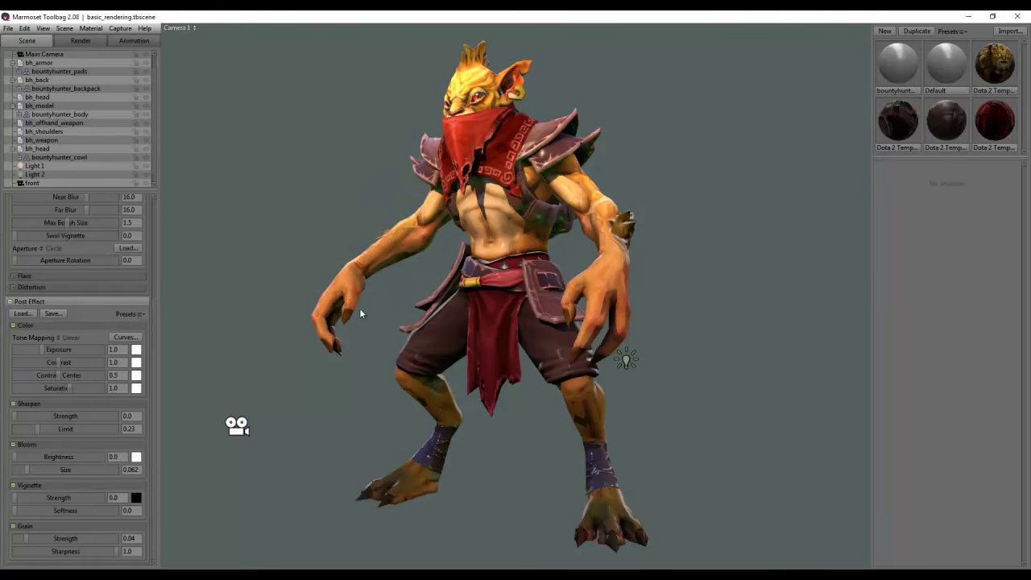
In Marmoset Toolbag, set the camera's post-effect Sharpen strength to 4.822 and its limit to 0.184
{"action": "mouse_move", "coordinate": [155, 97]}
{"action": "left_mouse_down"}
{"action": "mouse_move", "coordinate": [155, 82]}
{"action": "mouse_move", "coordinate": [156, 113]}
{"action": "left_mouse_up"}
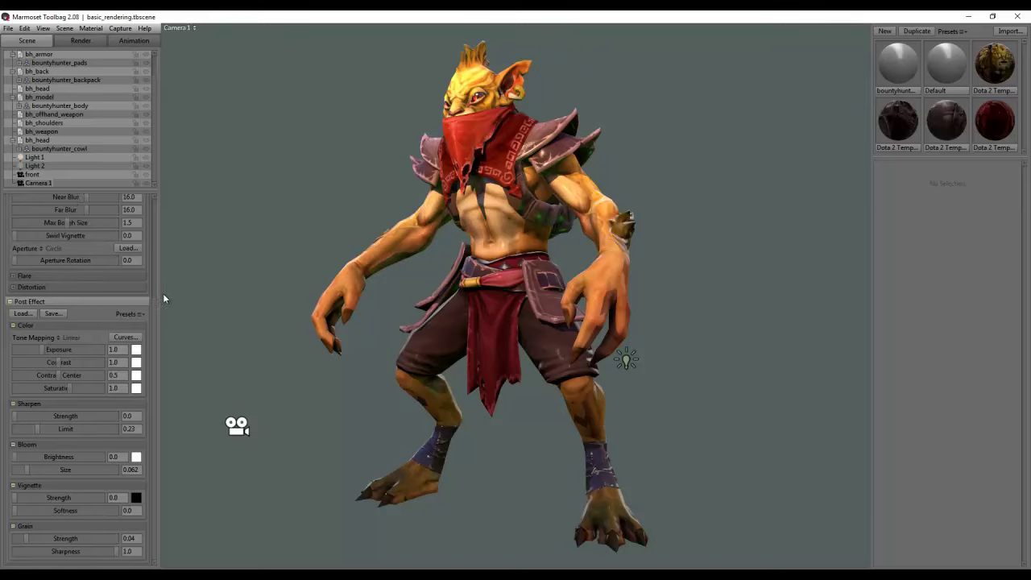
{"action": "left_click_drag", "start_coordinate": [155, 310], "coordinate": [156, 203]}
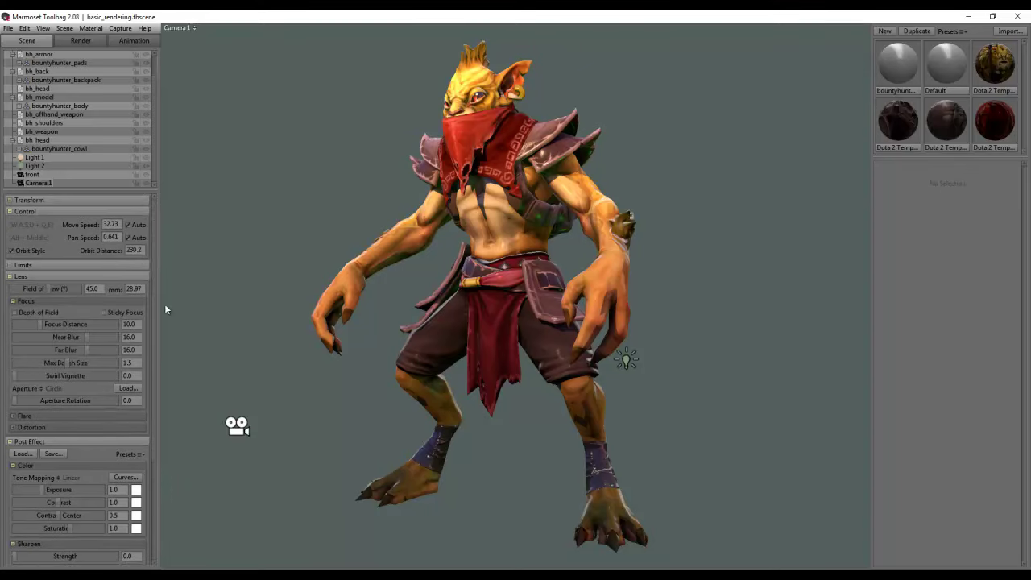
{"action": "left_click_drag", "start_coordinate": [154, 271], "coordinate": [159, 346]}
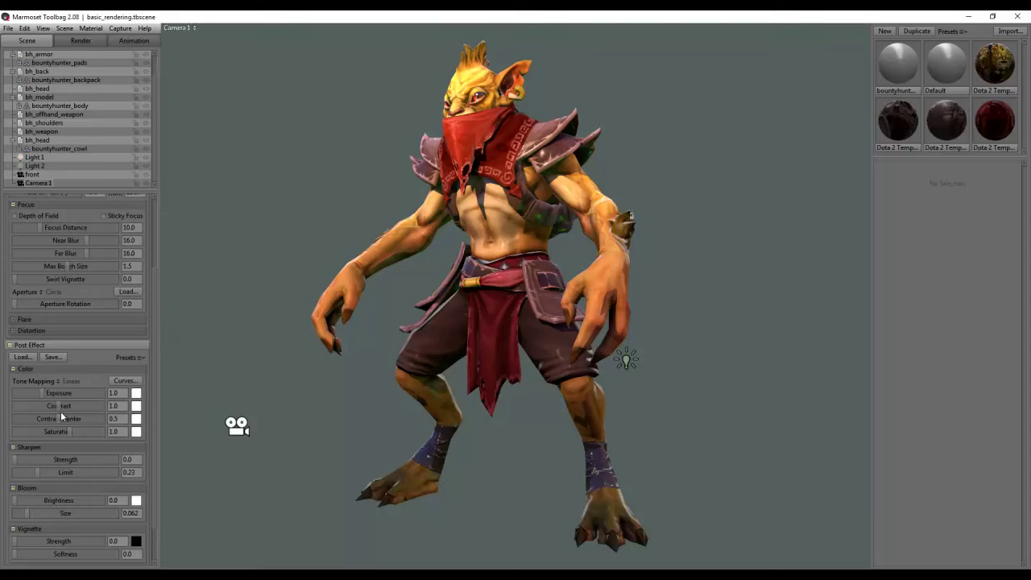
{"action": "scroll", "coordinate": [84, 442], "scroll_direction": "down", "scroll_amount": 1}
{"action": "left_click_drag", "start_coordinate": [15, 416], "coordinate": [95, 417]}
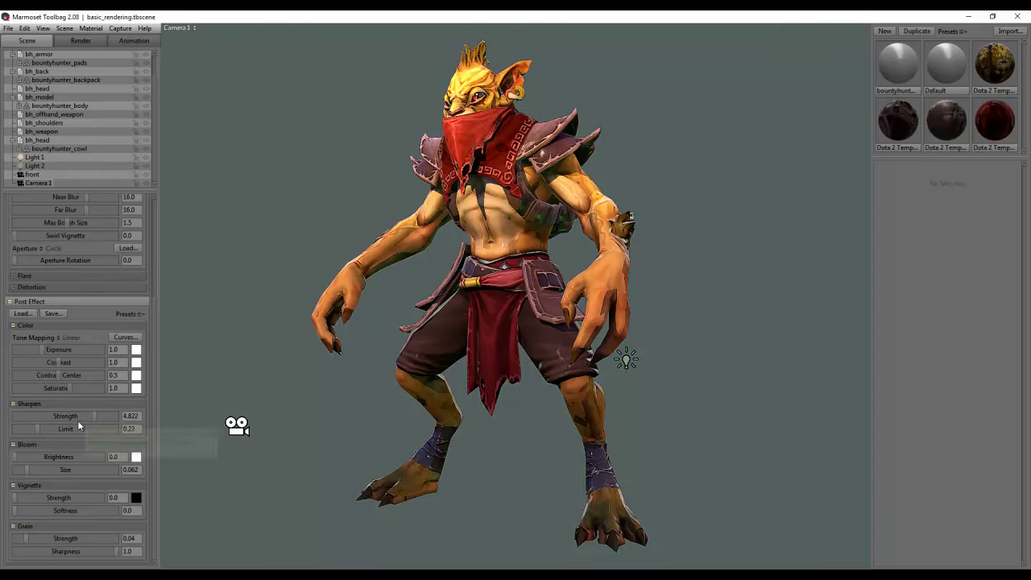
{"action": "mouse_move", "coordinate": [36, 428]}
{"action": "left_mouse_down"}
{"action": "mouse_move", "coordinate": [50, 428]}
{"action": "mouse_move", "coordinate": [24, 428]}
{"action": "mouse_move", "coordinate": [33, 428]}
{"action": "left_mouse_up"}
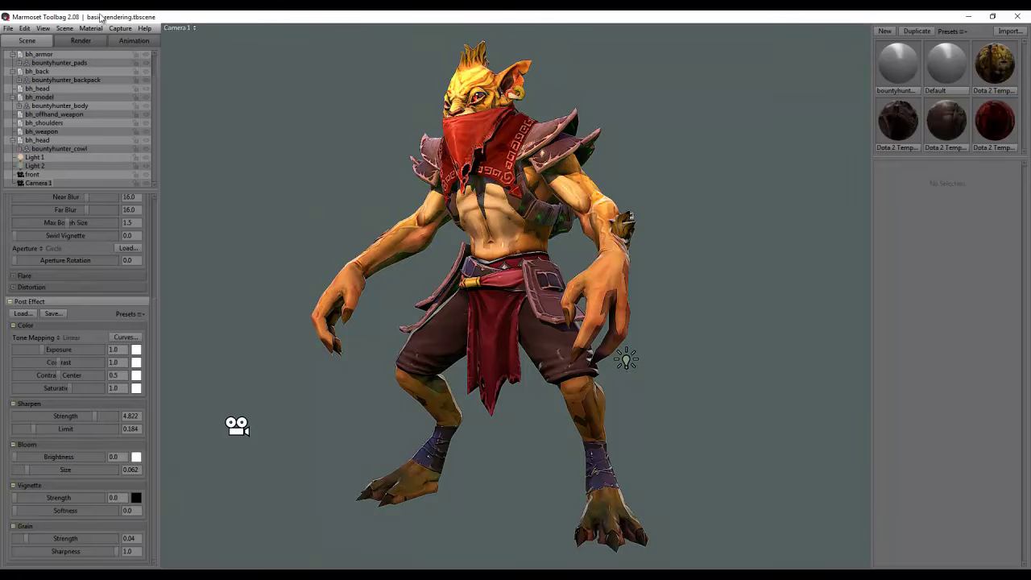
Set the image size in the capture settings to 2560 x 2048
{"action": "left_click", "coordinate": [123, 29]}
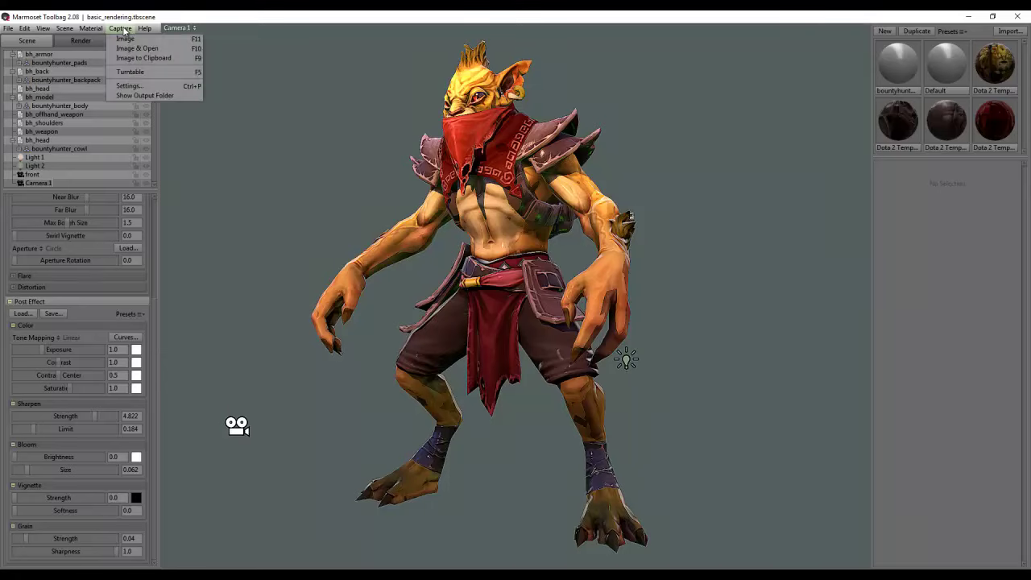
{"action": "left_click", "coordinate": [130, 86]}
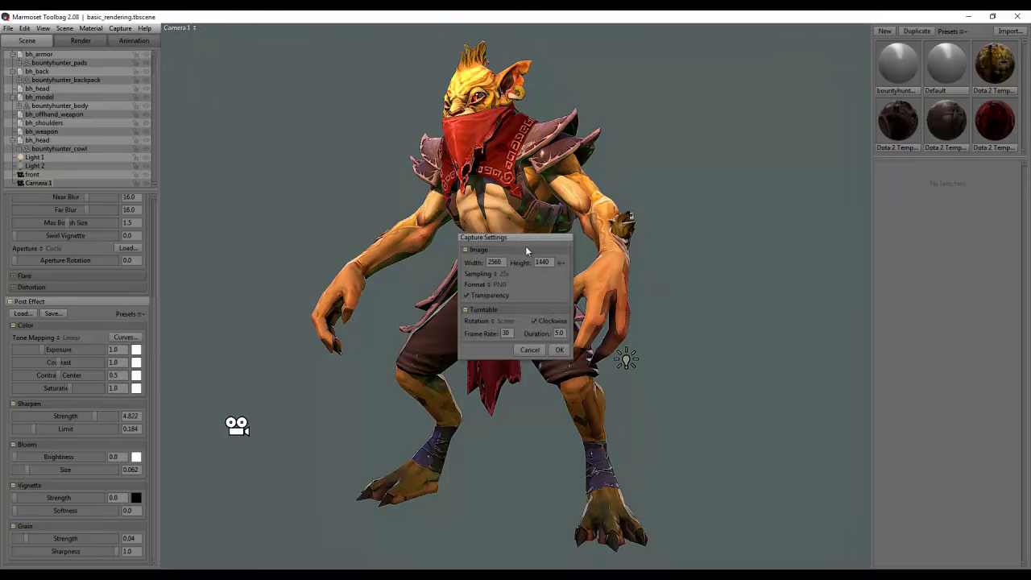
{"action": "left_click", "coordinate": [560, 262]}
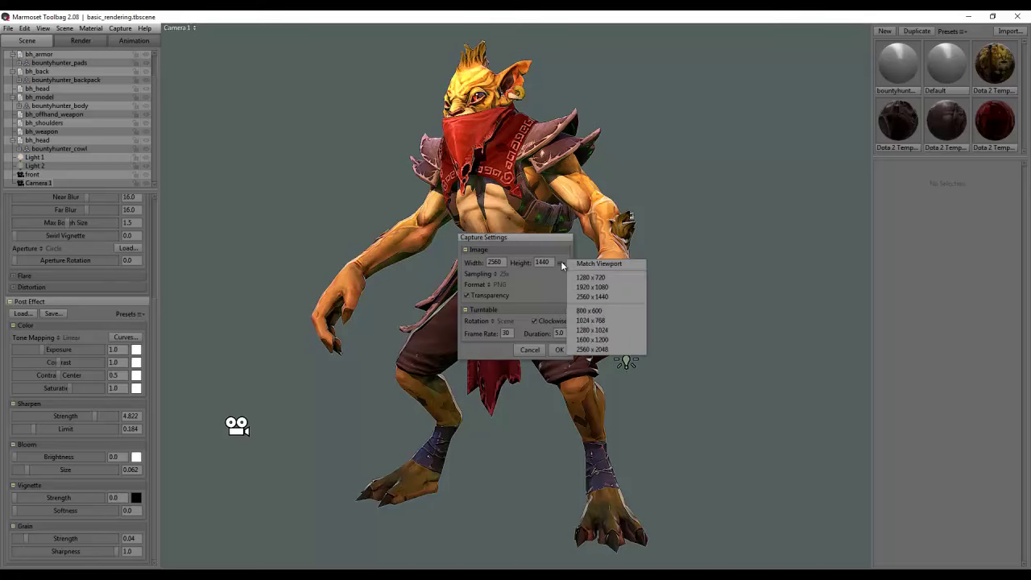
{"action": "left_click", "coordinate": [605, 298]}
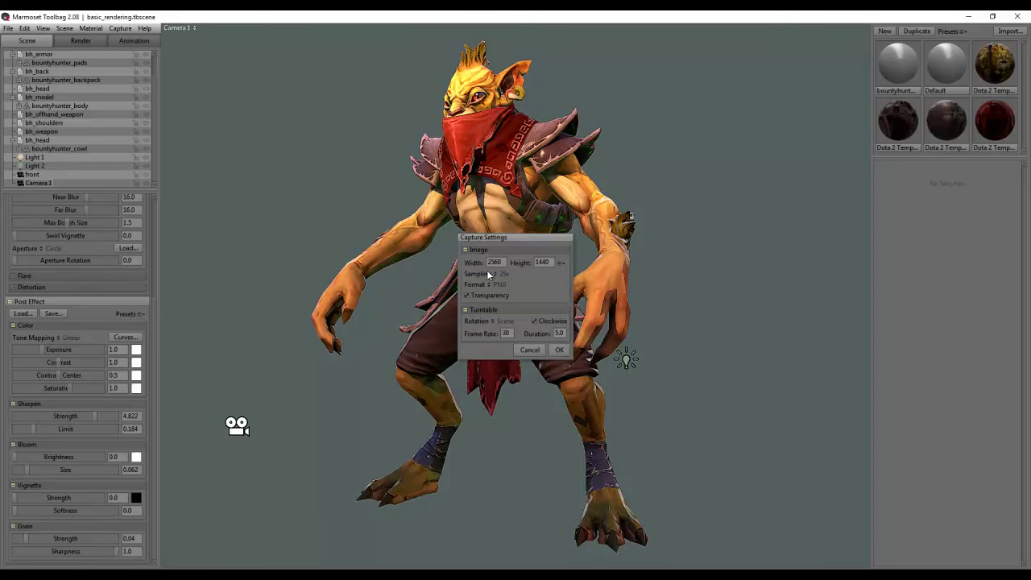
{"action": "left_click", "coordinate": [559, 262]}
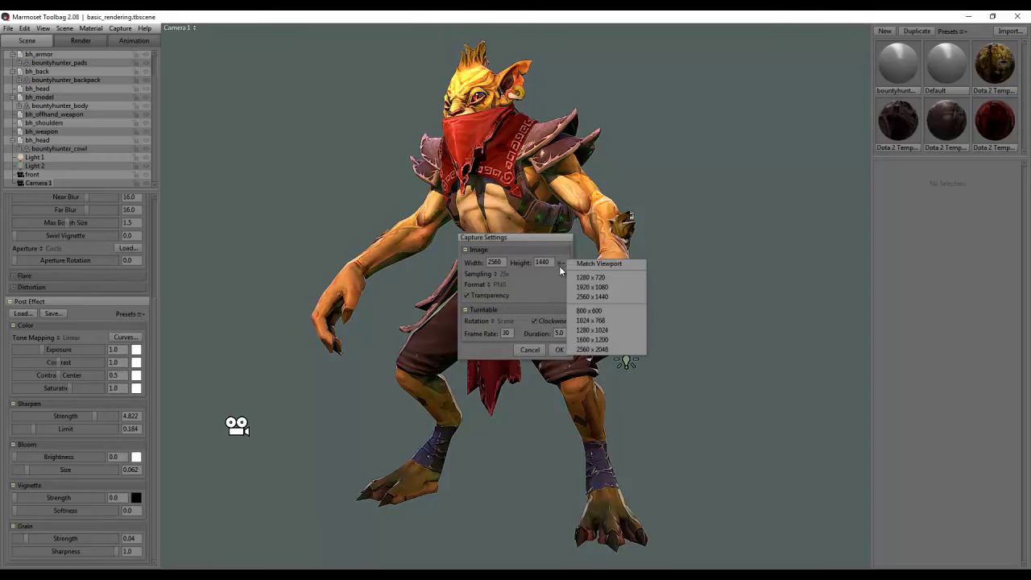
{"action": "left_click", "coordinate": [604, 350]}
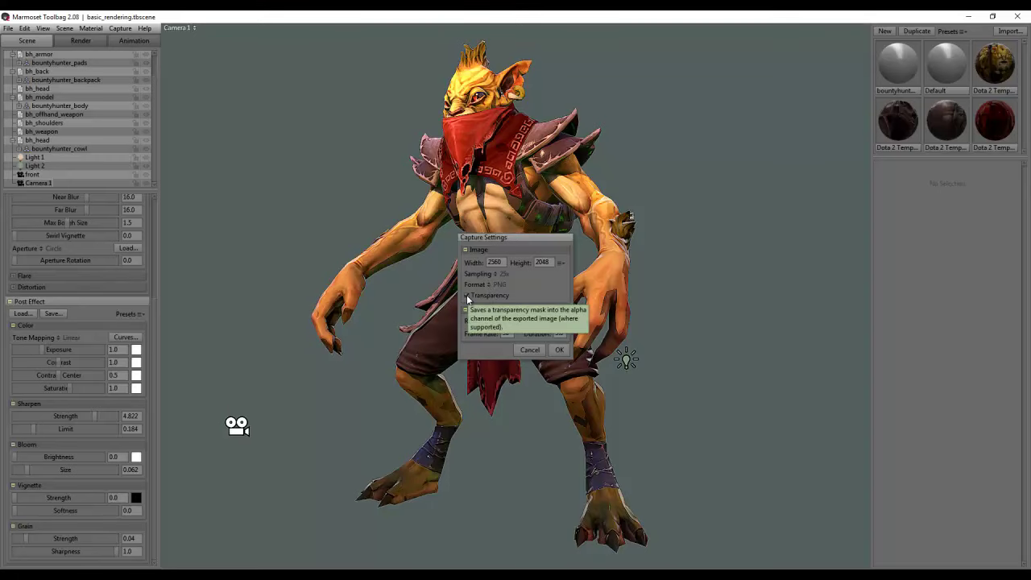
Accept the capture settings with PNG format and transparency, and capture the Bounty Hunter render as an image
{"action": "left_click", "coordinate": [559, 350]}
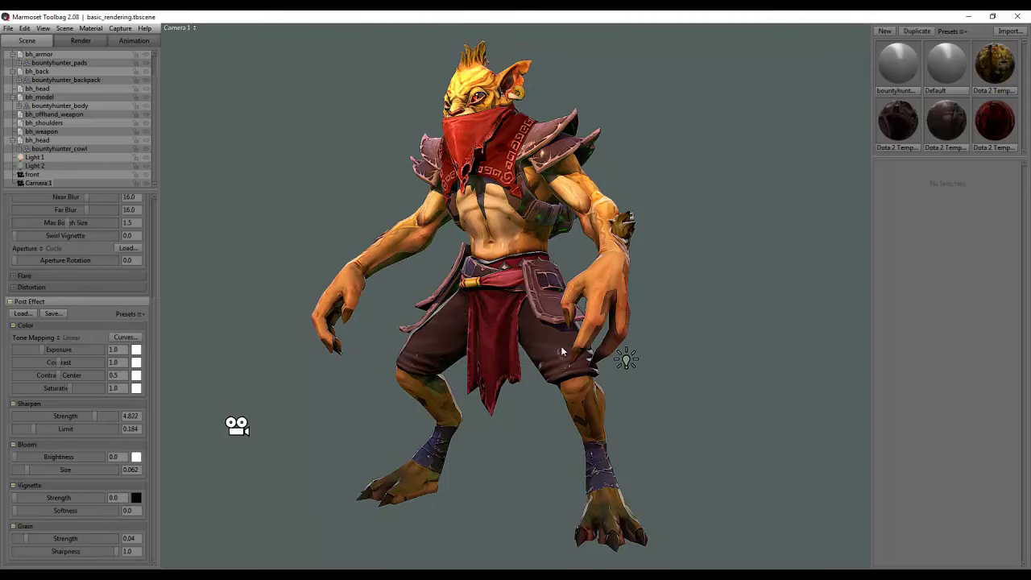
{"action": "left_click", "coordinate": [113, 29]}
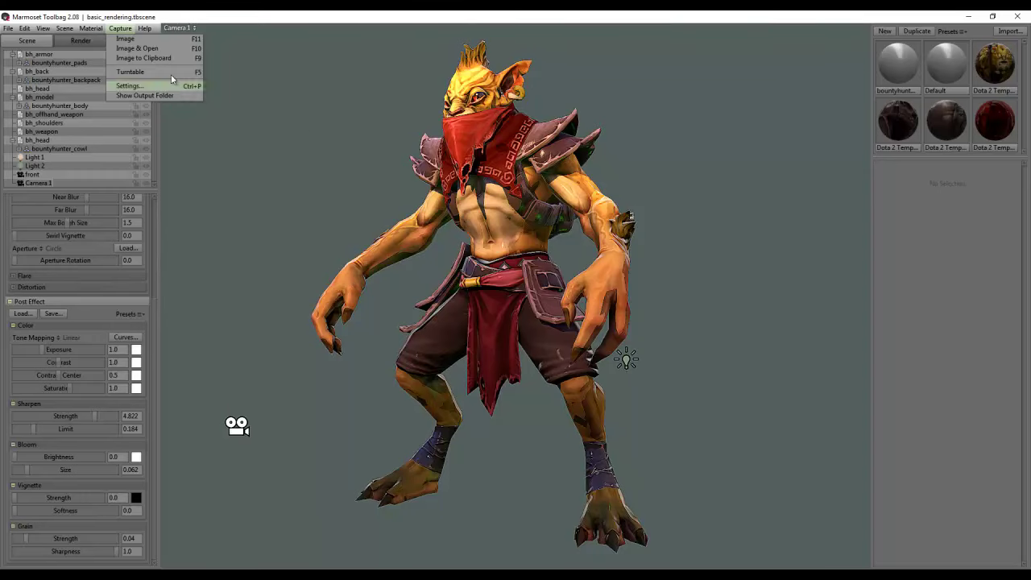
{"action": "left_click", "coordinate": [148, 40]}
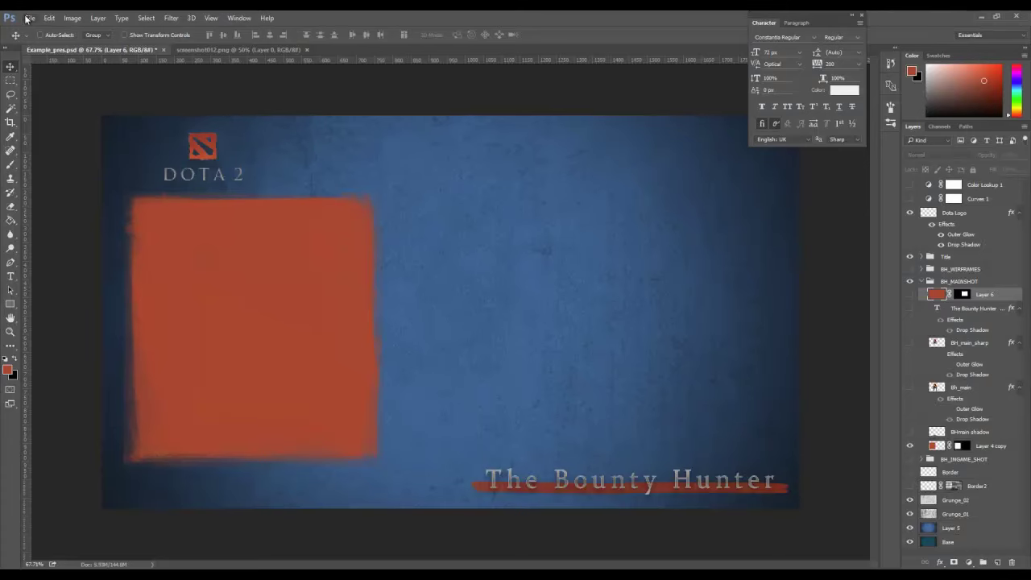
In Photoshop, open the screenshot013 render from the Desktop and close the screenshot012.png document
{"action": "left_click", "coordinate": [29, 18]}
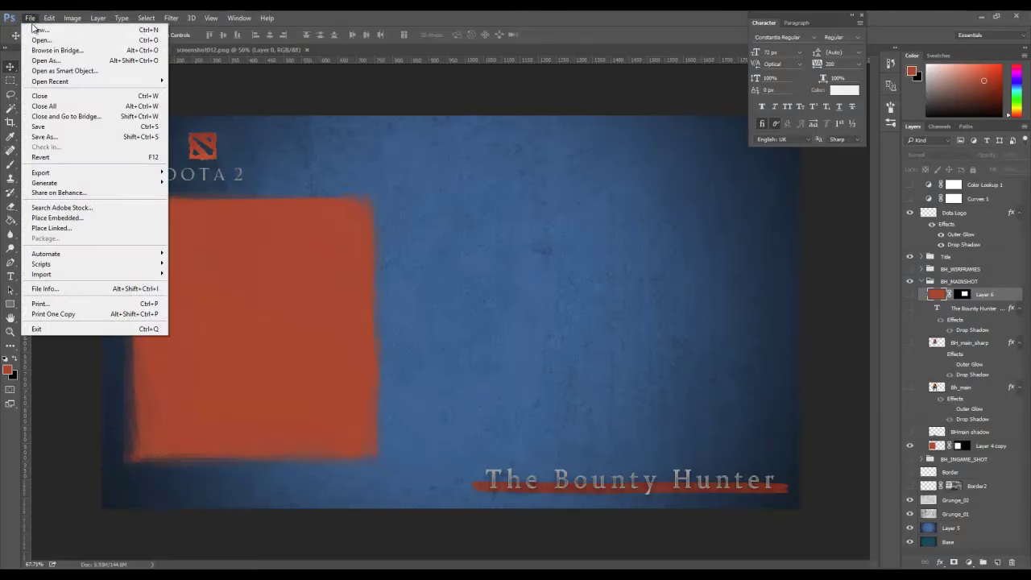
{"action": "left_click", "coordinate": [45, 37]}
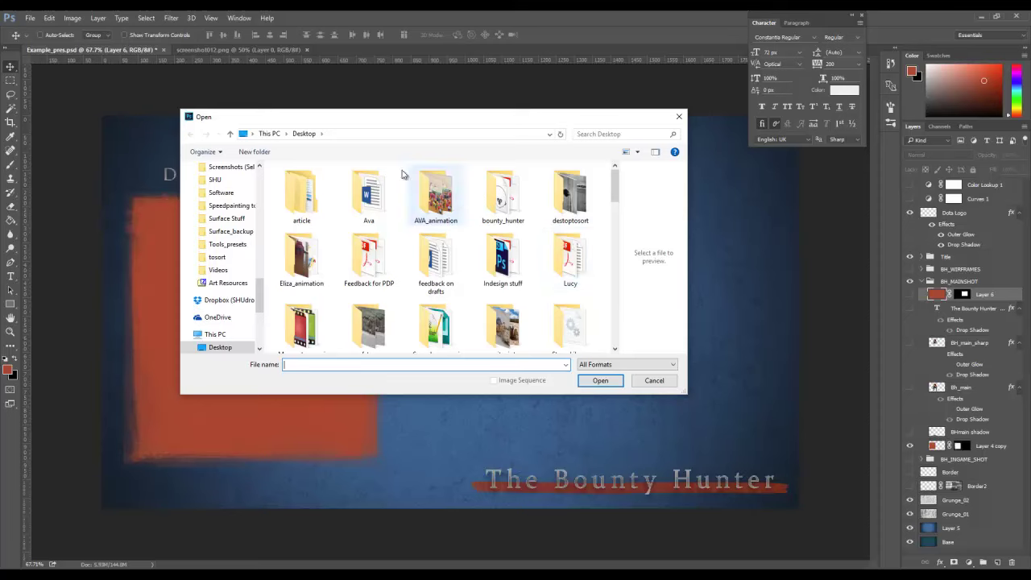
{"action": "left_click_drag", "start_coordinate": [613, 186], "coordinate": [629, 346]}
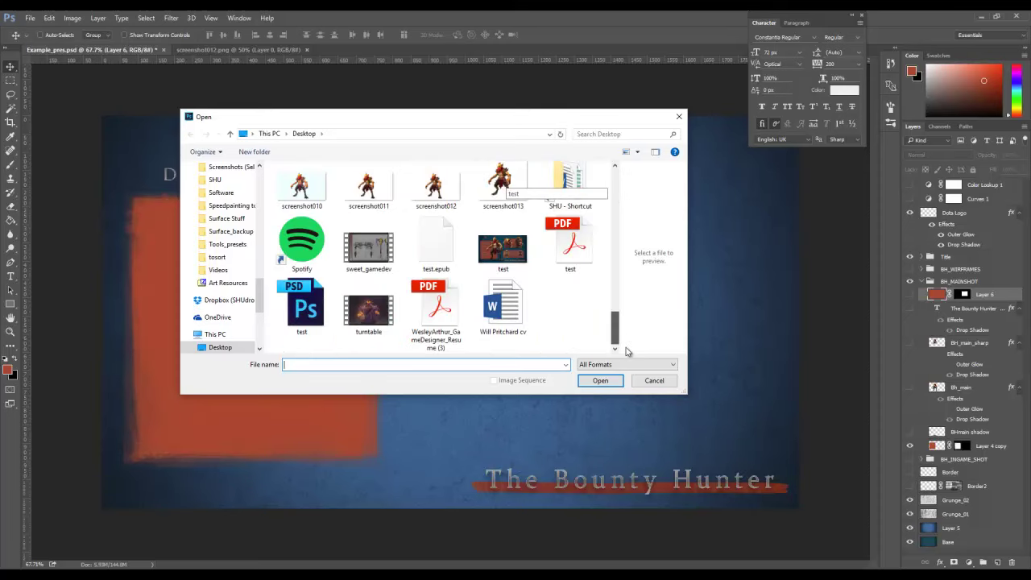
{"action": "left_click", "coordinate": [502, 194]}
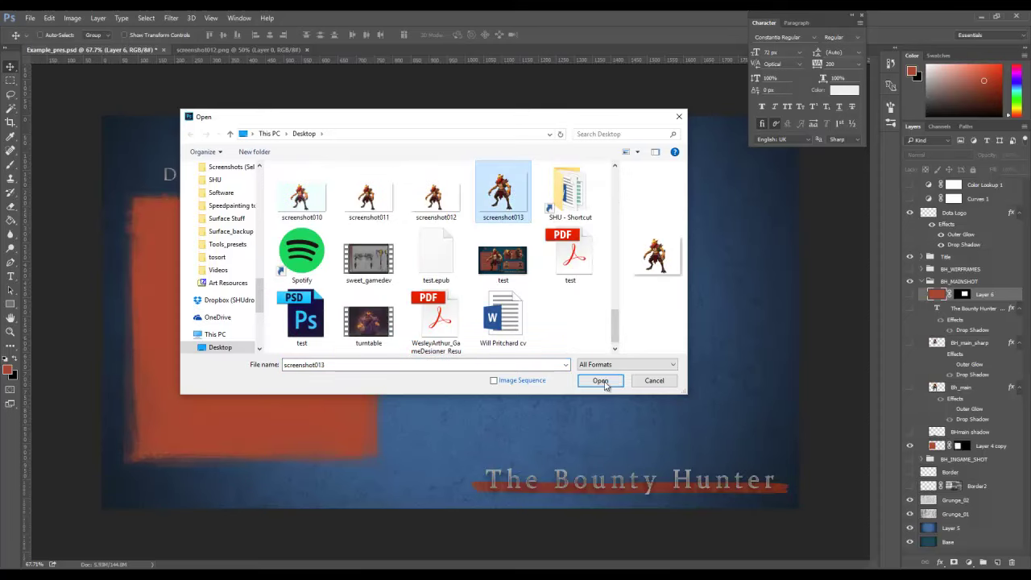
{"action": "left_click", "coordinate": [600, 381]}
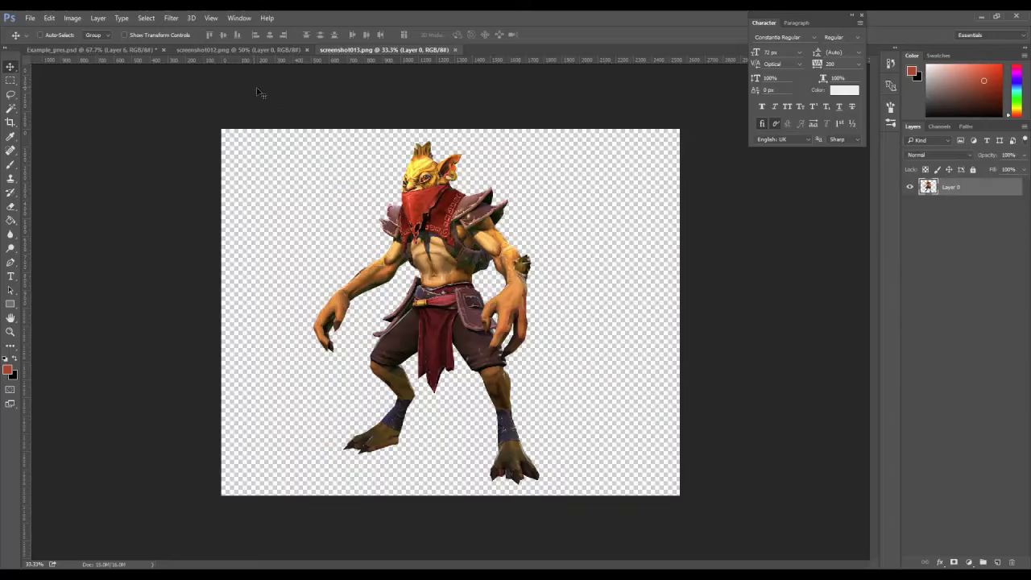
{"action": "left_click", "coordinate": [306, 50]}
Copy the character from screenshot013.png into Example_pres.psd as a new layer, and close the source image
{"action": "left_click", "coordinate": [130, 47]}
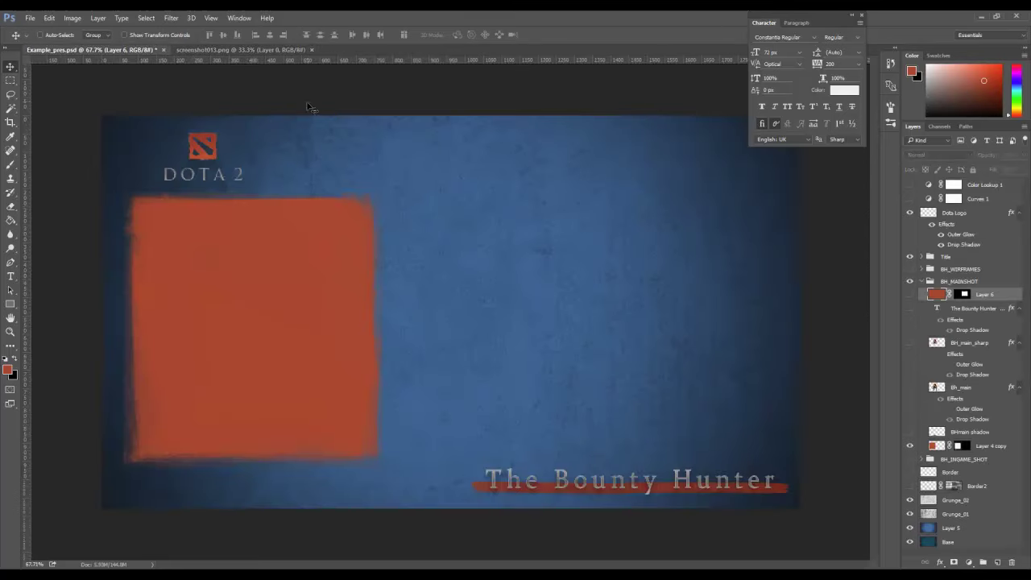
{"action": "left_click", "coordinate": [242, 50]}
{"action": "left_click_drag", "start_coordinate": [242, 49], "coordinate": [505, 115]}
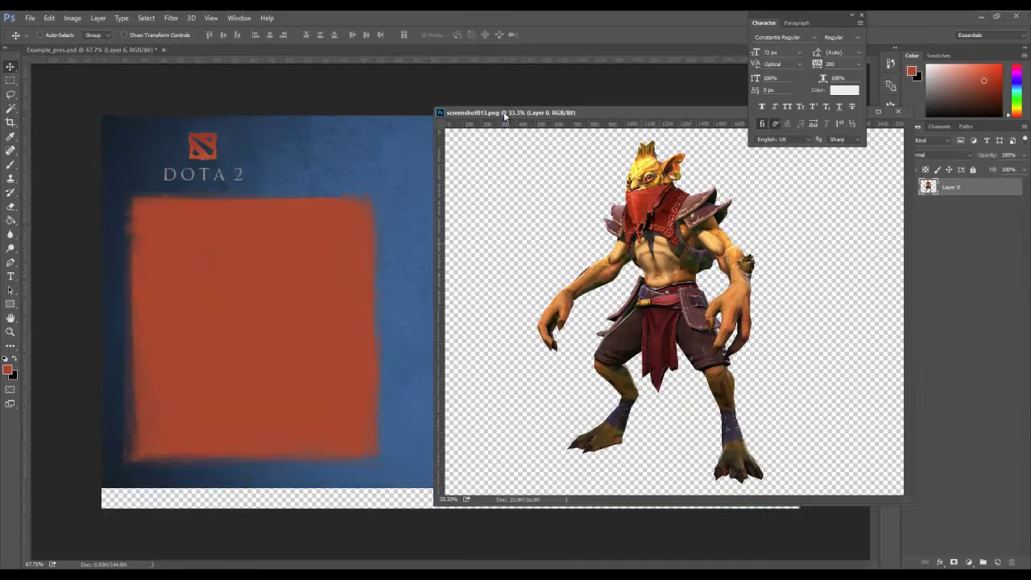
{"action": "left_click_drag", "start_coordinate": [657, 254], "coordinate": [261, 272]}
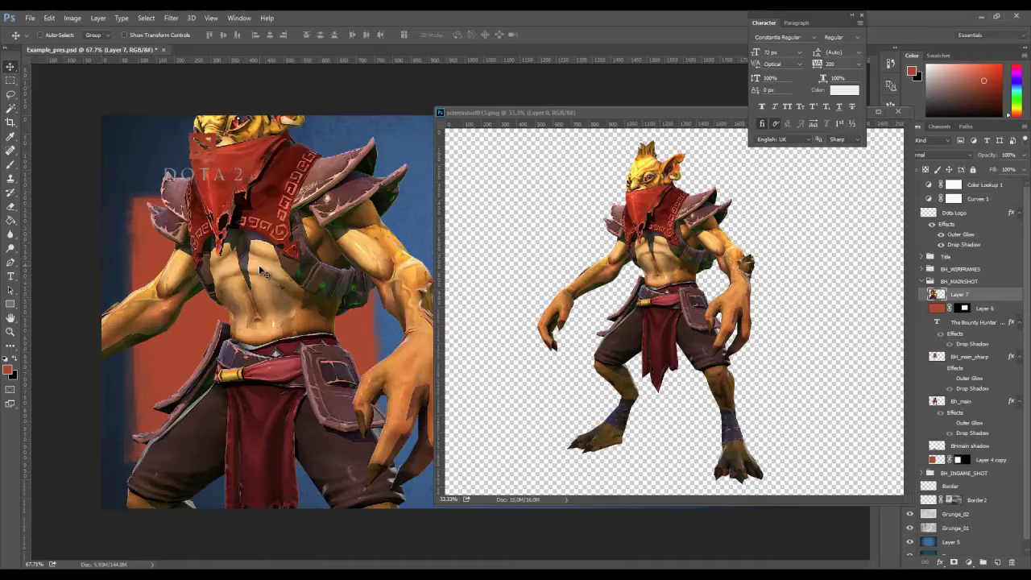
{"action": "left_click_drag", "start_coordinate": [663, 114], "coordinate": [261, 117]}
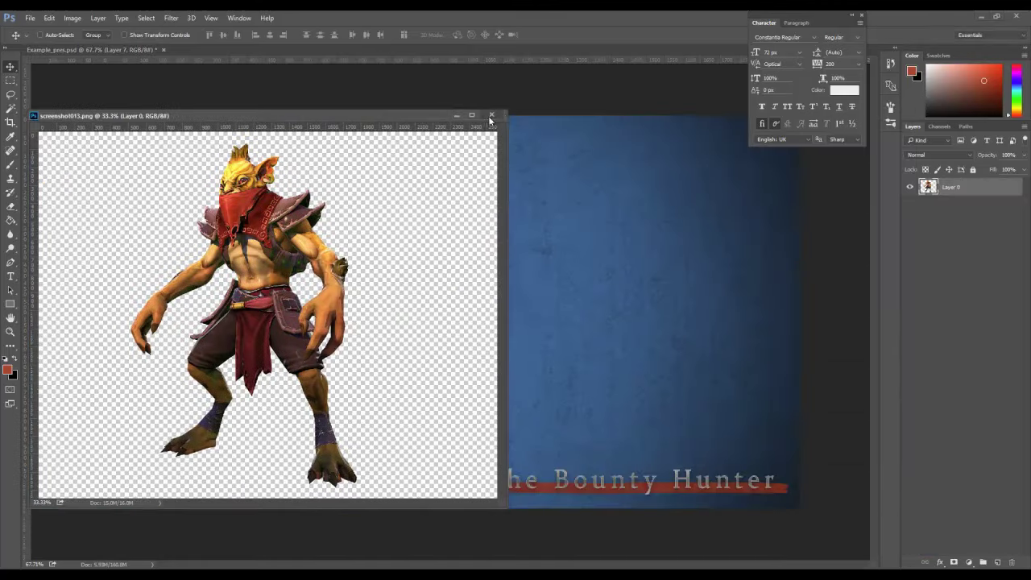
{"action": "left_click", "coordinate": [491, 115]}
Scale the placed character down proportionally to fit the sheet's height and position it over the red panel's right edge
{"action": "left_click_drag", "start_coordinate": [290, 277], "coordinate": [413, 299]}
{"action": "key", "text": "ctrl+t"}
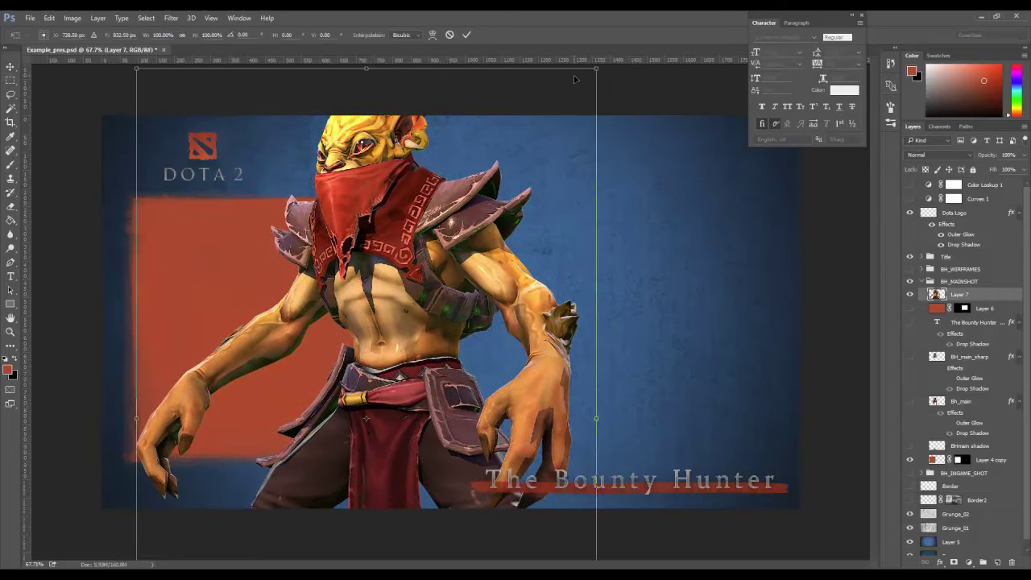
{"action": "left_click_drag", "start_coordinate": [595, 68], "coordinate": [442, 306]}
{"action": "left_click_drag", "start_coordinate": [301, 359], "coordinate": [332, 187]}
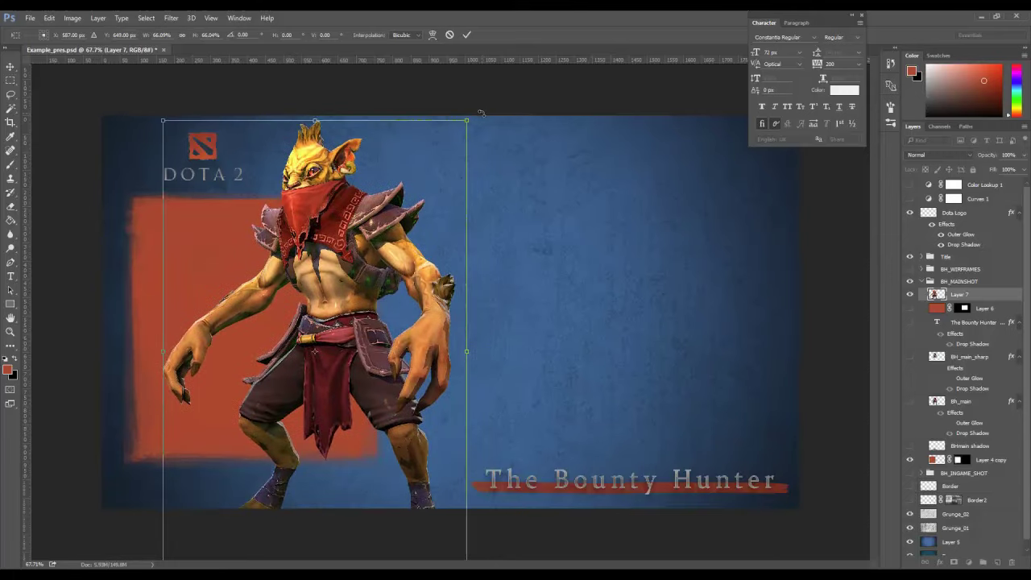
{"action": "left_click_drag", "start_coordinate": [466, 120], "coordinate": [403, 216]}
{"action": "left_click_drag", "start_coordinate": [326, 305], "coordinate": [349, 201]}
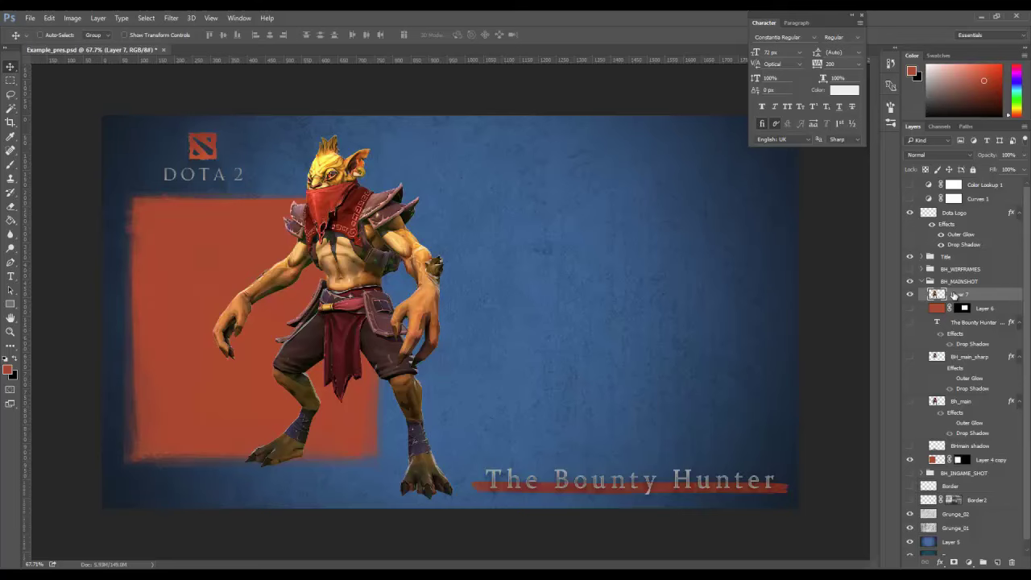
In the layer style of the new character layer, try a dark stroke positioned Outside, and switch it off again
{"action": "right_click", "coordinate": [953, 294]}
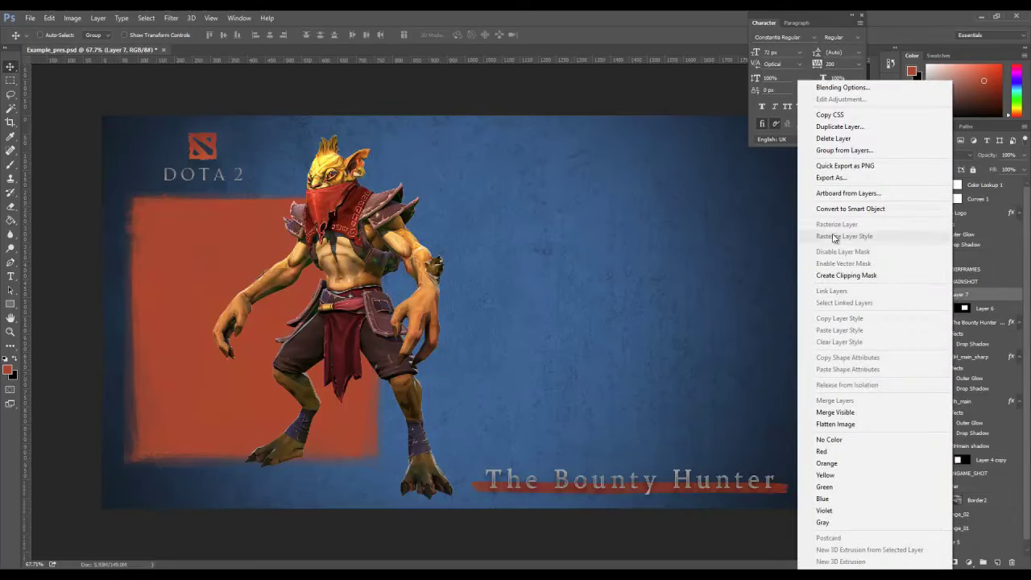
{"action": "left_click", "coordinate": [839, 86]}
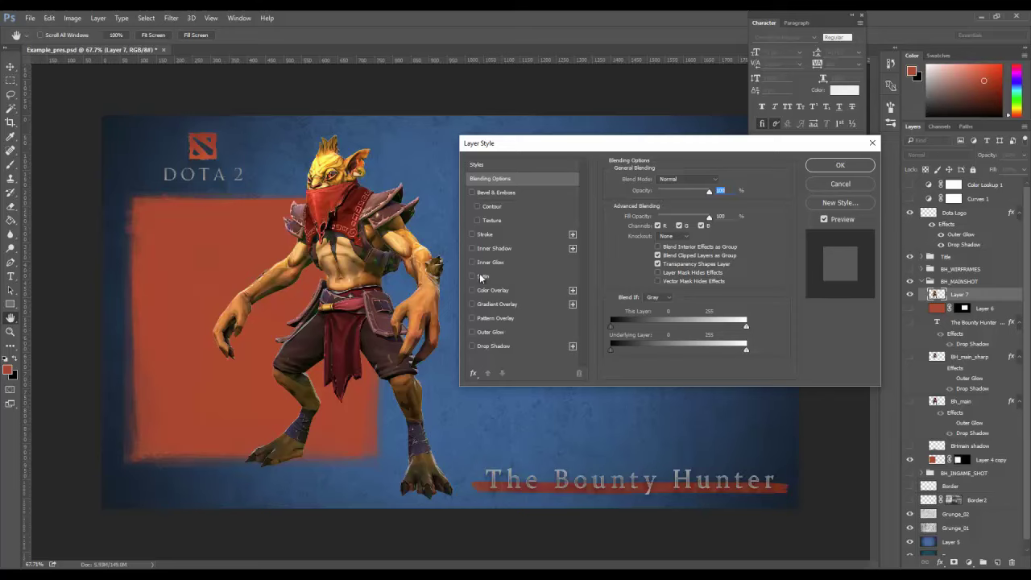
{"action": "left_click", "coordinate": [472, 234]}
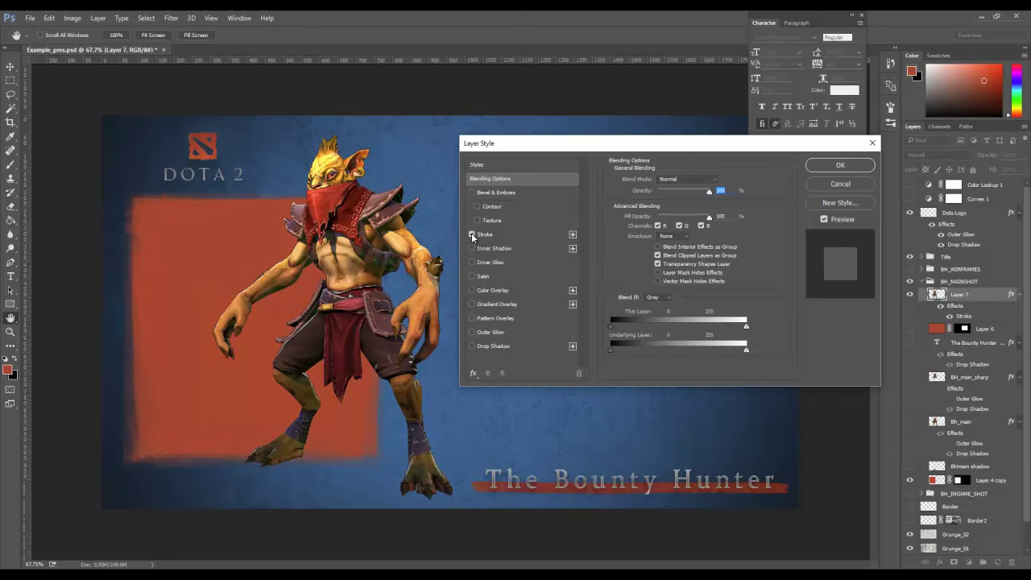
{"action": "left_click", "coordinate": [527, 235]}
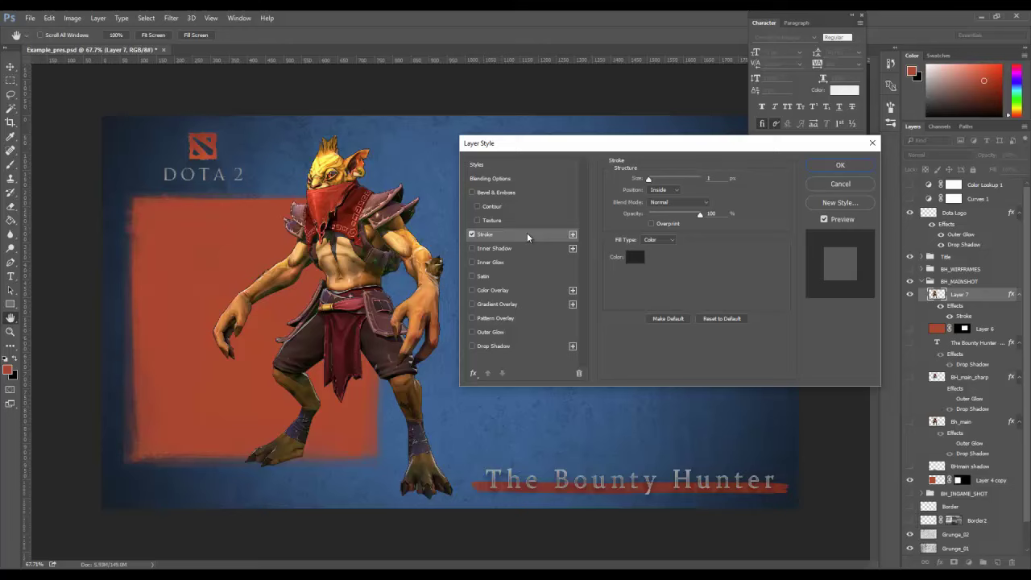
{"action": "mouse_move", "coordinate": [651, 182]}
{"action": "left_mouse_down"}
{"action": "mouse_move", "coordinate": [658, 179]}
{"action": "mouse_move", "coordinate": [653, 190]}
{"action": "left_mouse_up"}
{"action": "left_click", "coordinate": [654, 190]}
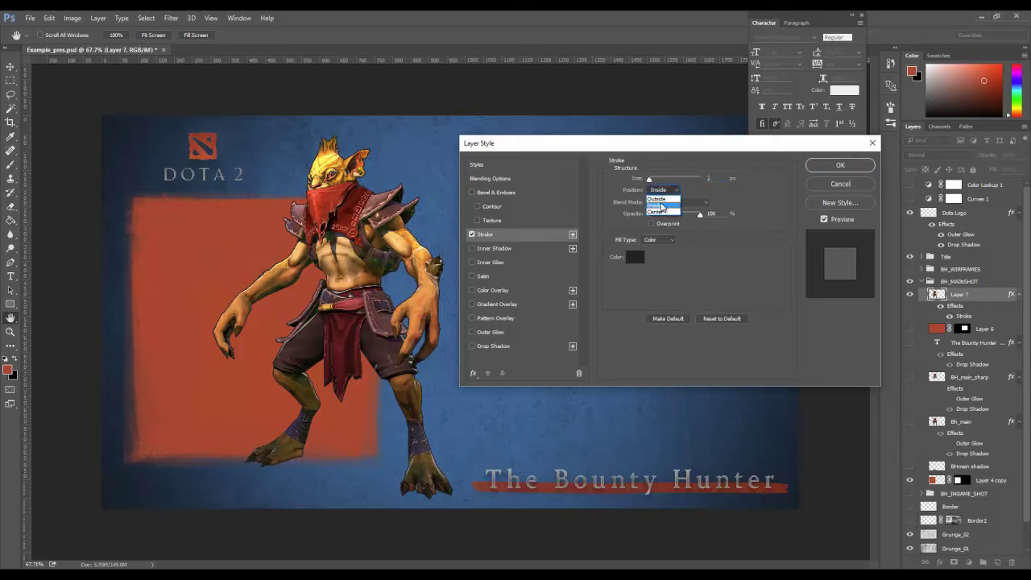
{"action": "left_click", "coordinate": [660, 199]}
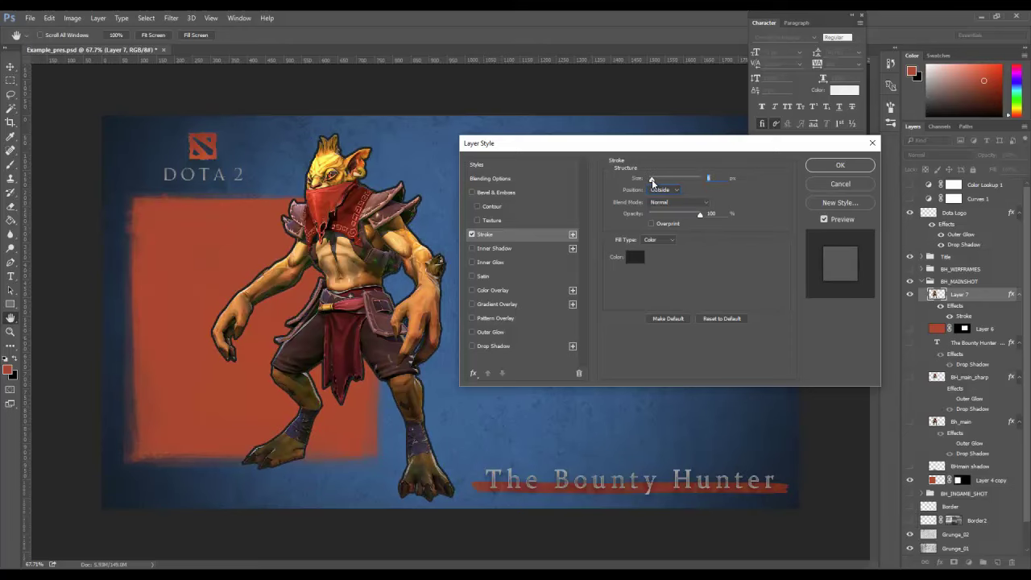
{"action": "left_click_drag", "start_coordinate": [652, 182], "coordinate": [650, 181]}
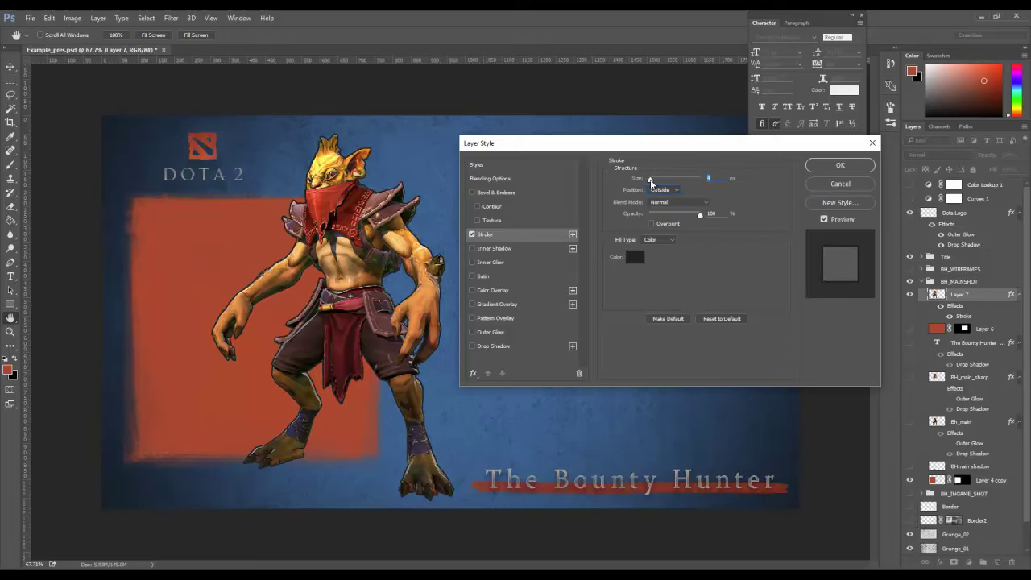
{"action": "left_click", "coordinate": [477, 235]}
{"action": "left_click", "coordinate": [473, 234]}
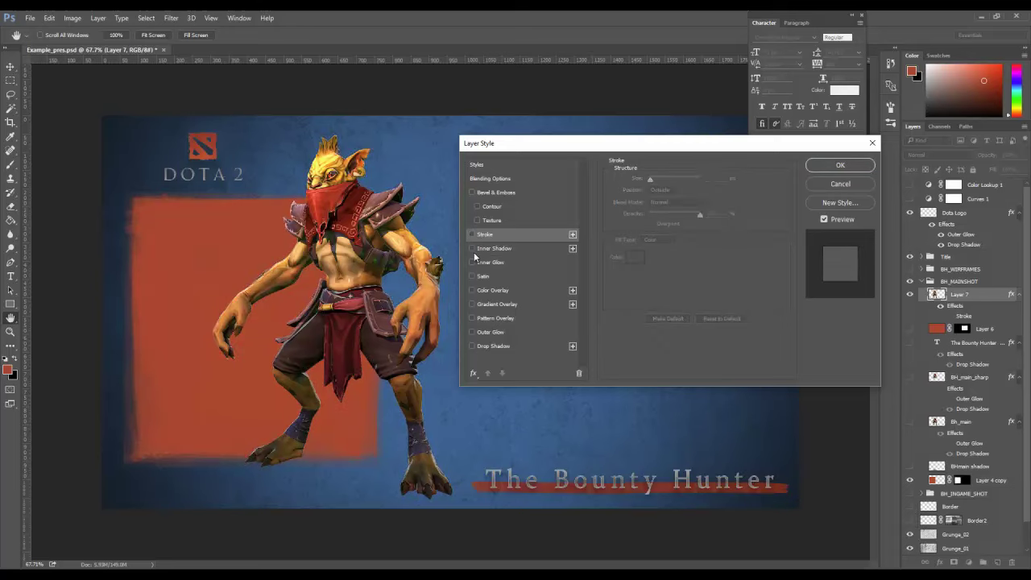
Try a white Outer Glow with raised opacity on the character layer, and switch it off again
{"action": "left_click", "coordinate": [472, 332]}
{"action": "left_click", "coordinate": [499, 329]}
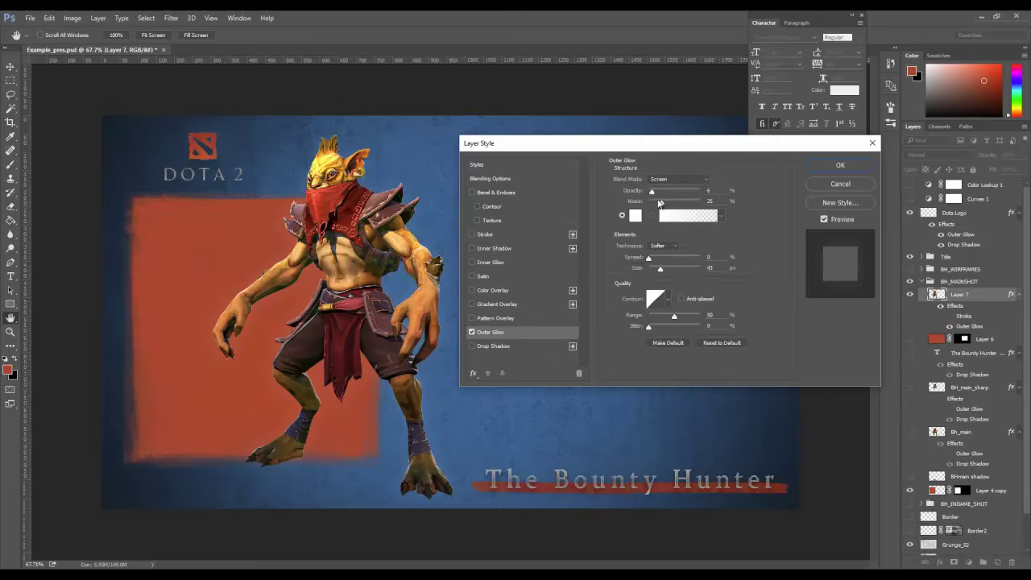
{"action": "mouse_move", "coordinate": [652, 193]}
{"action": "left_mouse_down"}
{"action": "mouse_move", "coordinate": [675, 195]}
{"action": "mouse_move", "coordinate": [662, 201]}
{"action": "left_mouse_up"}
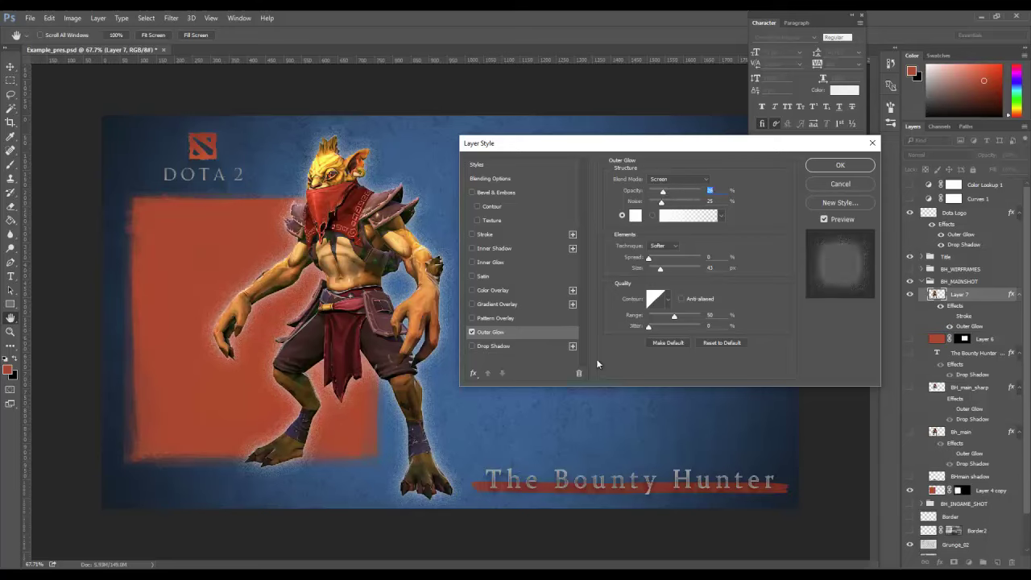
{"action": "left_click", "coordinate": [471, 332]}
Apply a Multiply drop shadow to the character layer with 16% opacity and a distance of 21 px
{"action": "left_click", "coordinate": [471, 345]}
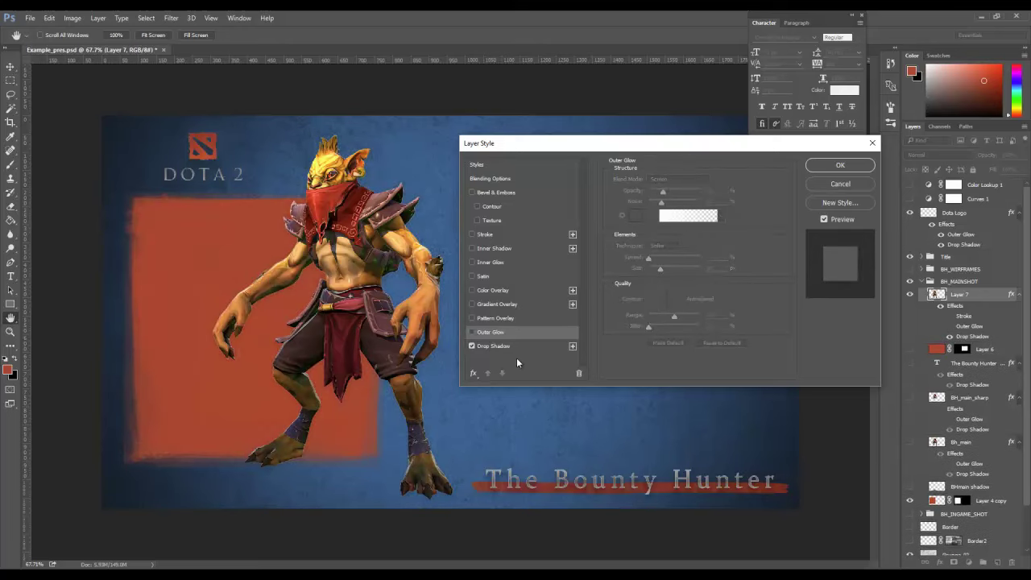
{"action": "left_click", "coordinate": [550, 346]}
{"action": "left_click_drag", "start_coordinate": [654, 228], "coordinate": [658, 197]}
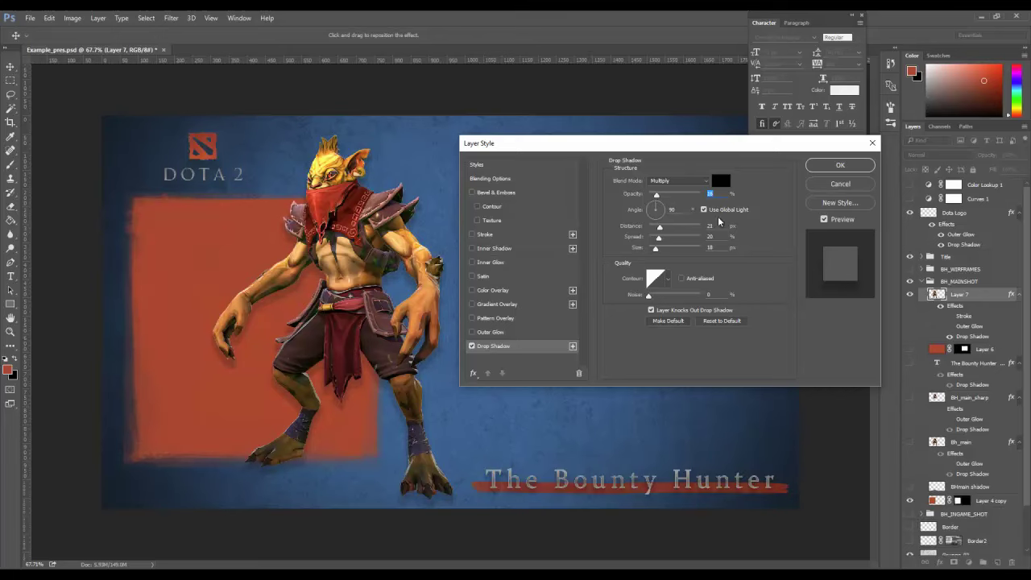
{"action": "left_click", "coordinate": [840, 166]}
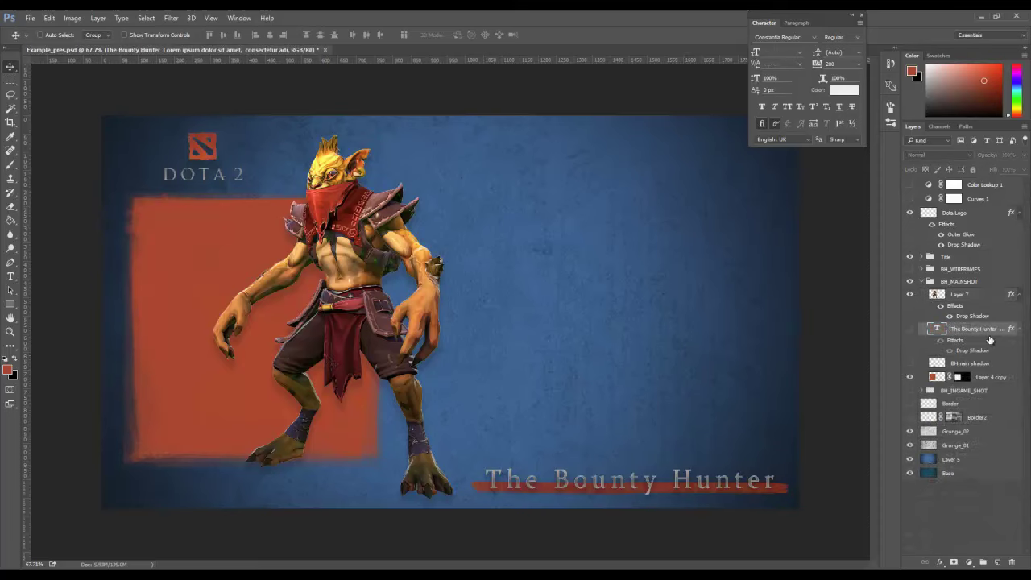
Show the Lorem ipsum text layer and move it from the red panel to the empty right side of the sheet
{"action": "left_click", "coordinate": [911, 330]}
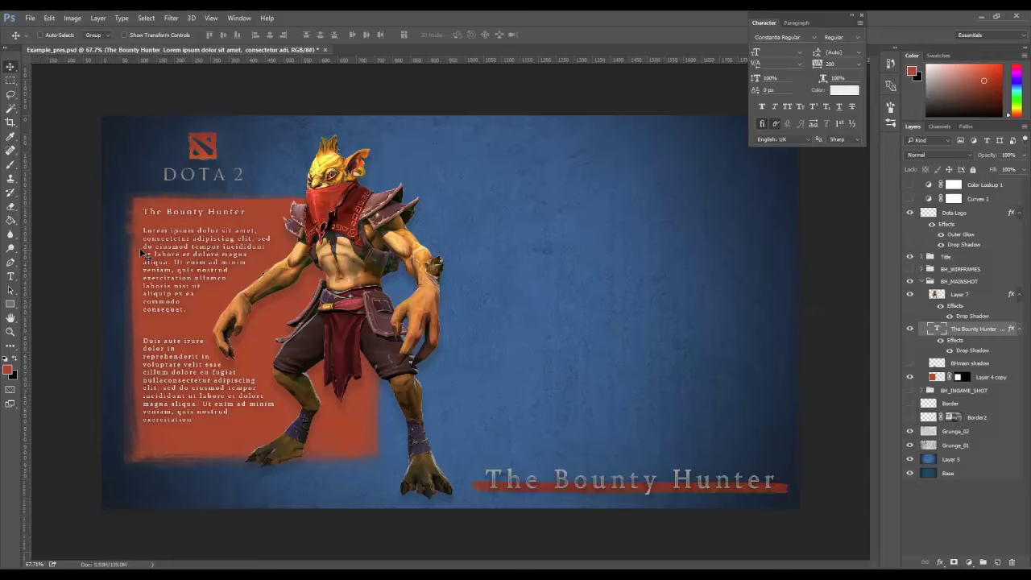
{"action": "left_click_drag", "start_coordinate": [153, 214], "coordinate": [640, 201]}
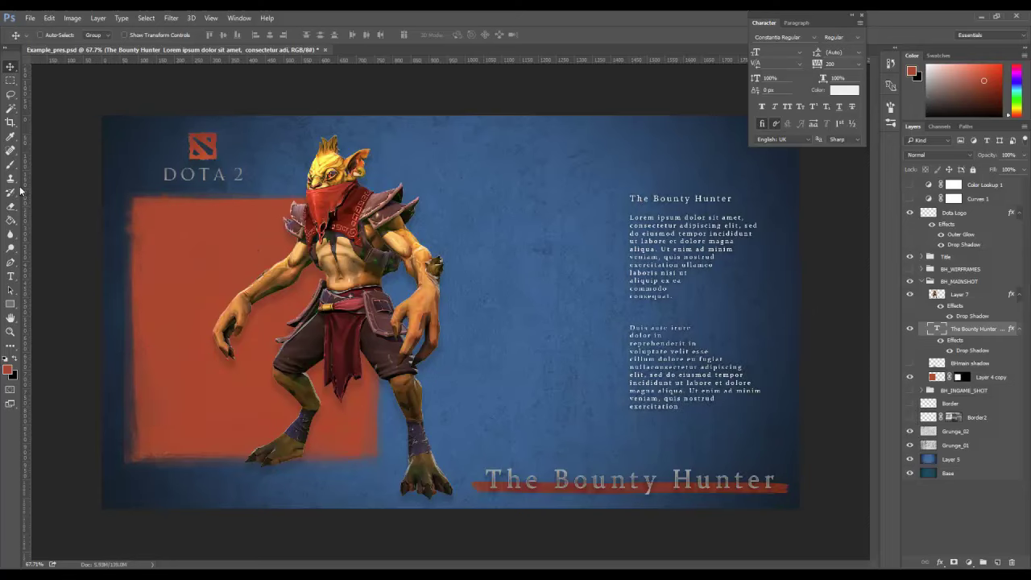
Add a new text layer reading "The Bounty Hunter" at the top of the red panel
{"action": "left_click", "coordinate": [10, 276]}
{"action": "left_click", "coordinate": [146, 211]}
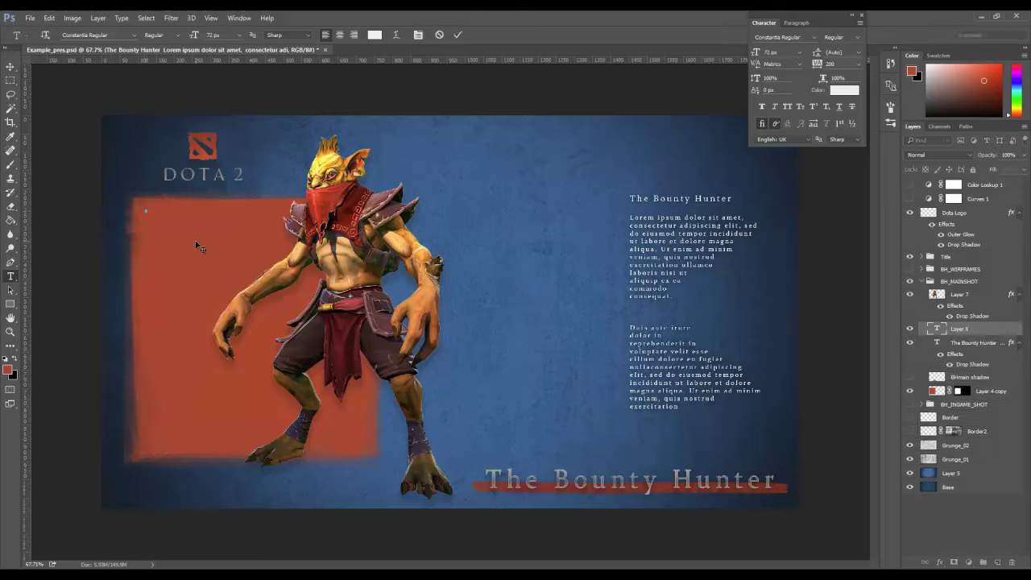
{"action": "type", "text": "The Bounty Hun"}
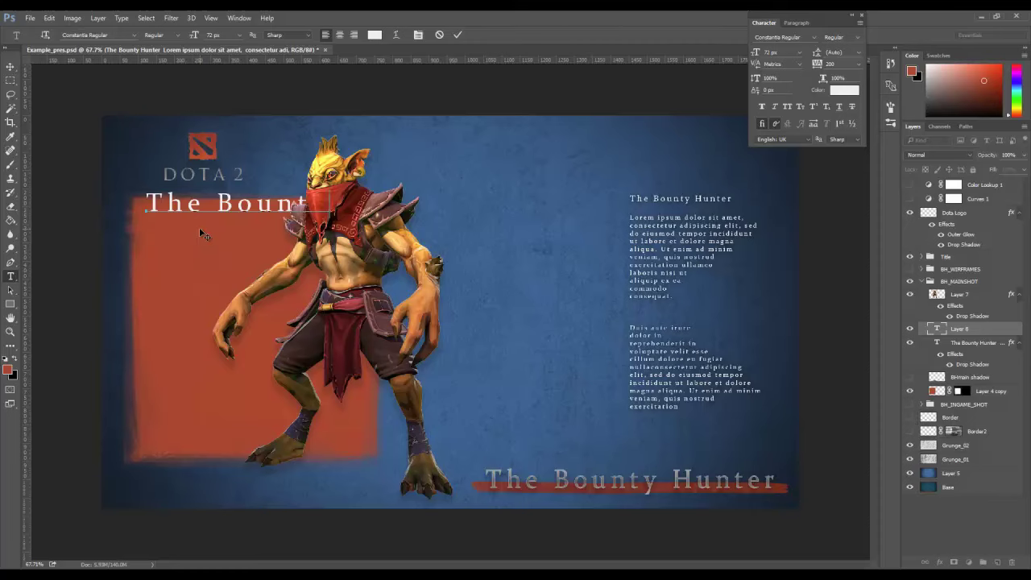
{"action": "type", "text": "ter"}
Set the new "The Bounty Hunter" heading to 30 px and move it just inside the red panel's upper left corner
{"action": "left_click_drag", "start_coordinate": [147, 203], "coordinate": [456, 209]}
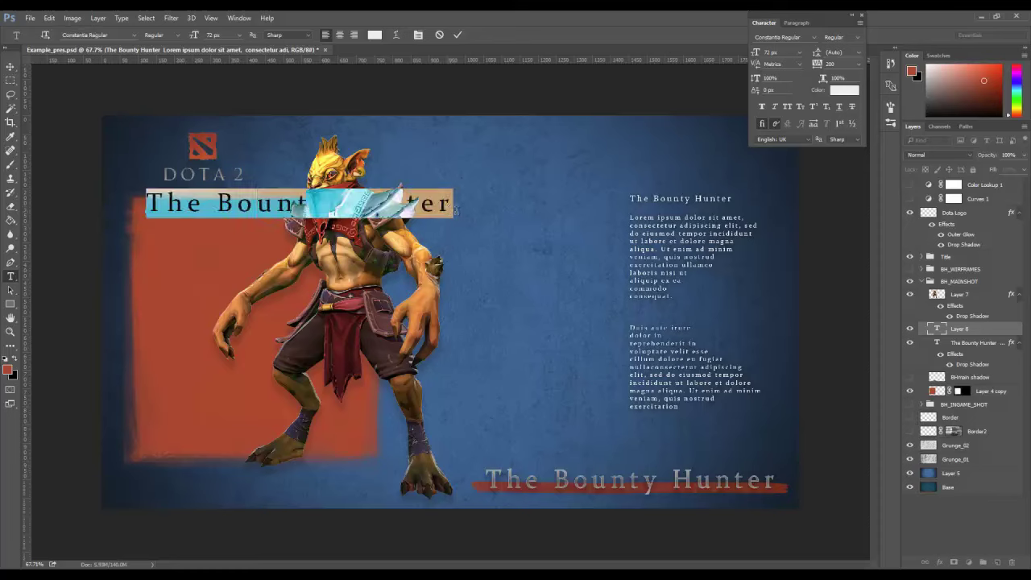
{"action": "left_click", "coordinate": [239, 35]}
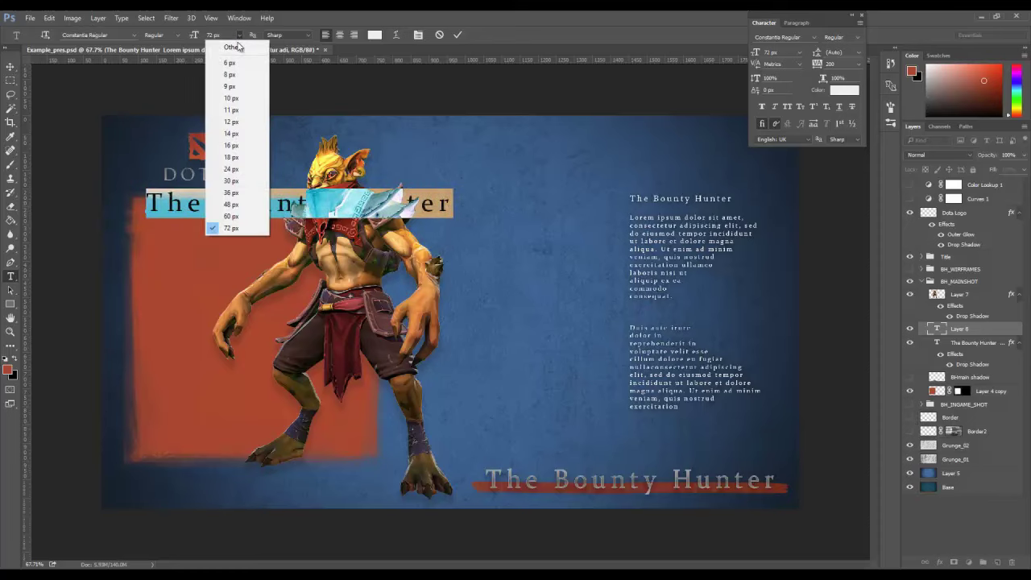
{"action": "left_click", "coordinate": [238, 182]}
{"action": "left_click", "coordinate": [10, 66]}
{"action": "left_click_drag", "start_coordinate": [159, 211], "coordinate": [165, 218]}
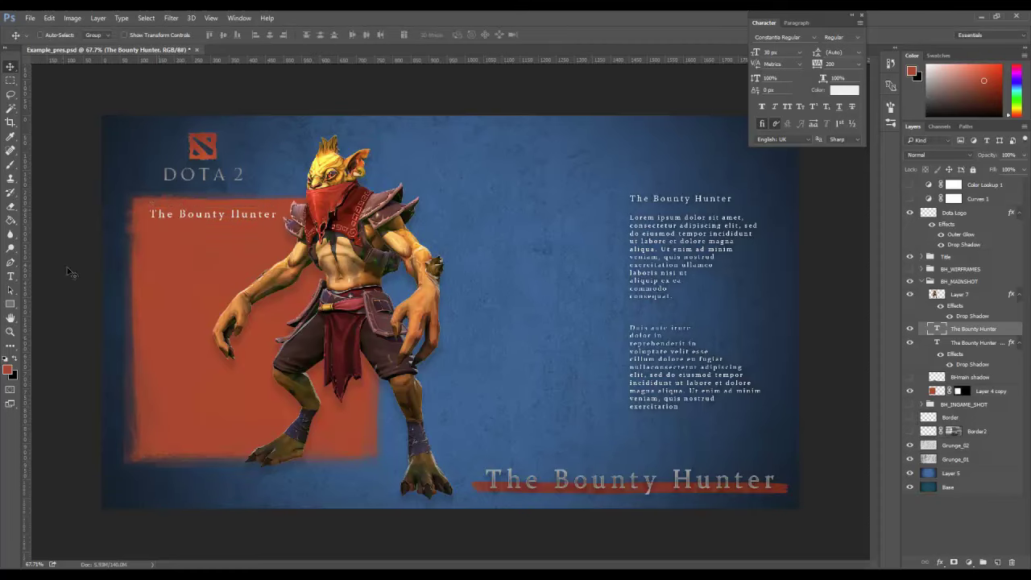
Copy the first Lorem ipsum paragraph from the text at the sheet's right side and paste it below the red panel's "The Bounty Hunter" heading
{"action": "left_click", "coordinate": [11, 332]}
{"action": "left_click", "coordinate": [211, 235]}
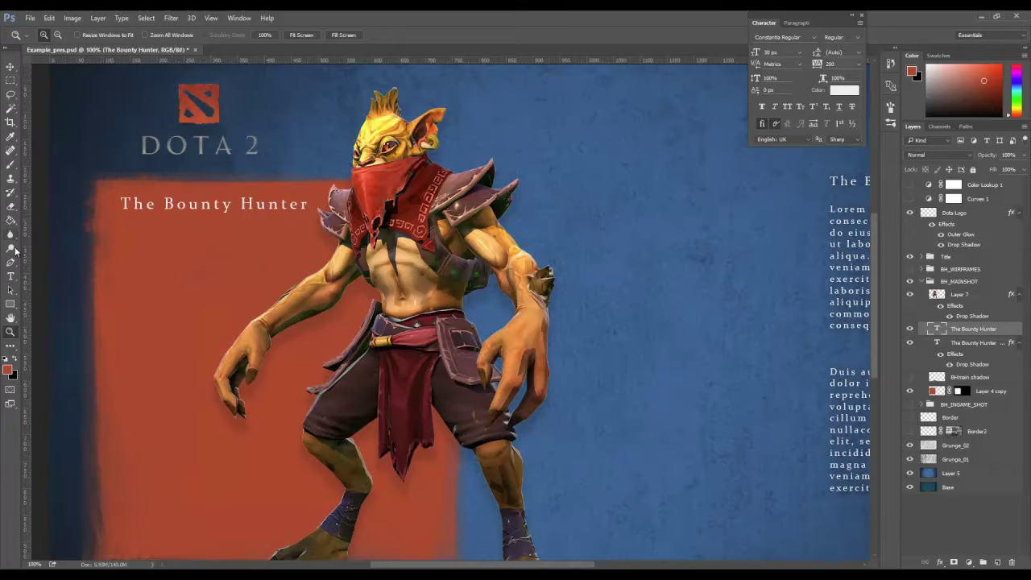
{"action": "left_click", "coordinate": [10, 277]}
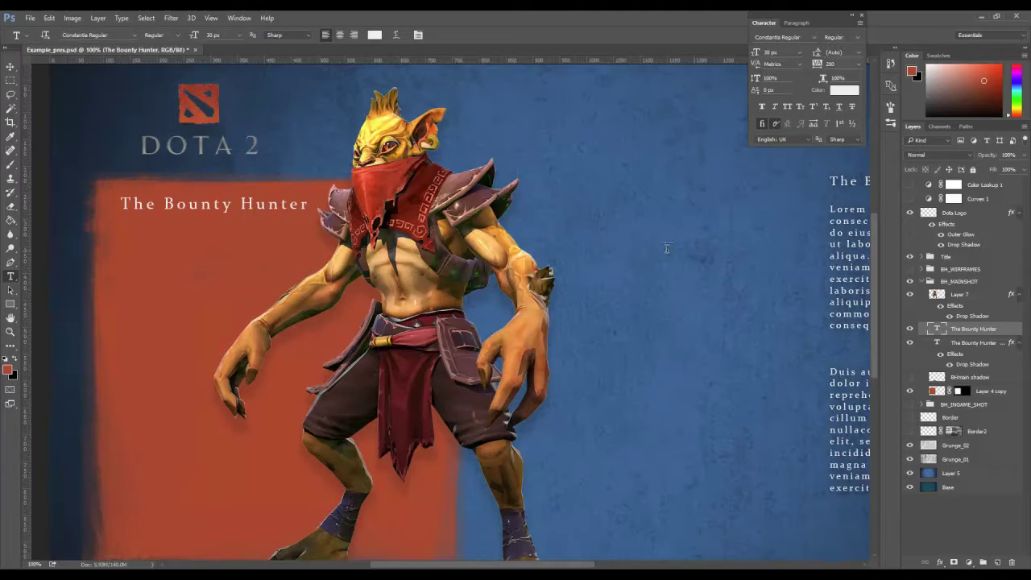
{"action": "left_click_drag", "start_coordinate": [830, 208], "coordinate": [693, 320]}
{"action": "key", "text": "ctrl+c"}
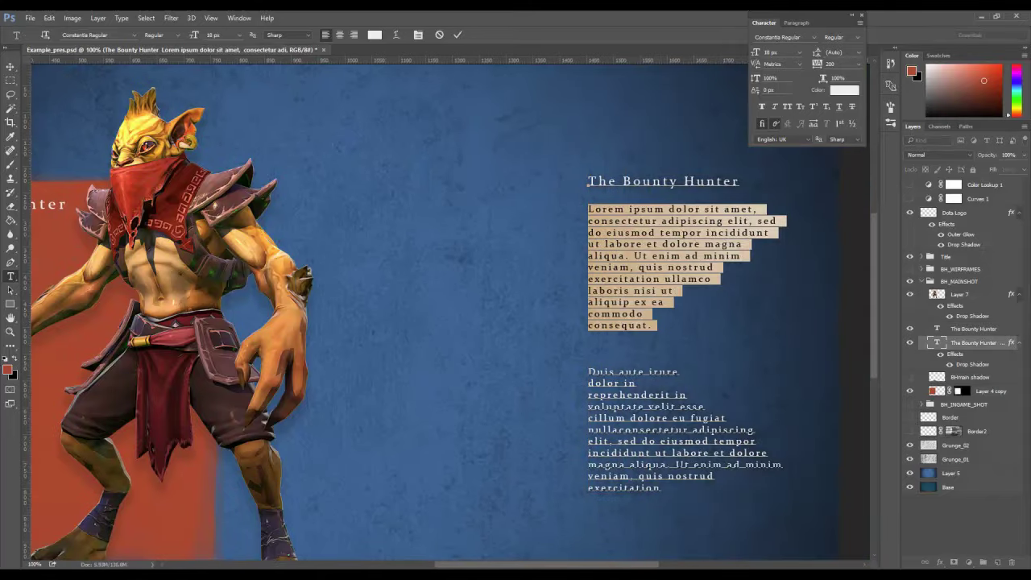
{"action": "left_click_drag", "start_coordinate": [510, 566], "coordinate": [474, 569]}
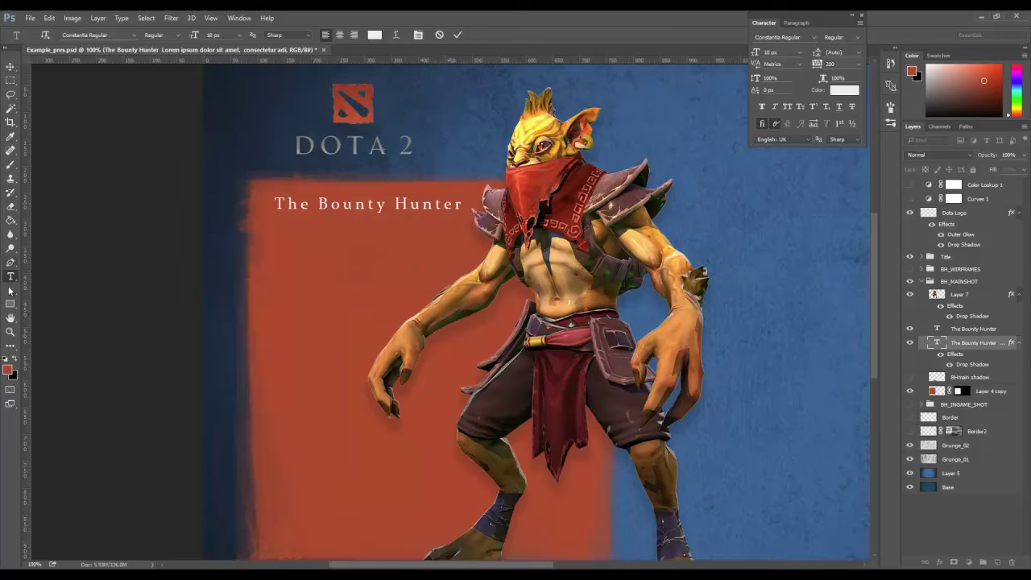
{"action": "left_click", "coordinate": [980, 330]}
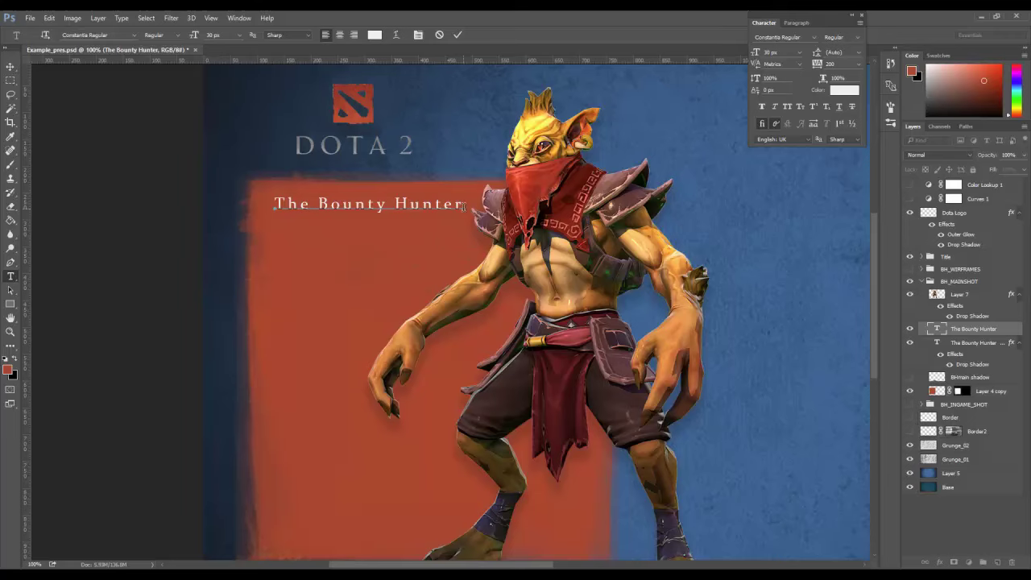
{"action": "key", "text": "ctrl+v"}
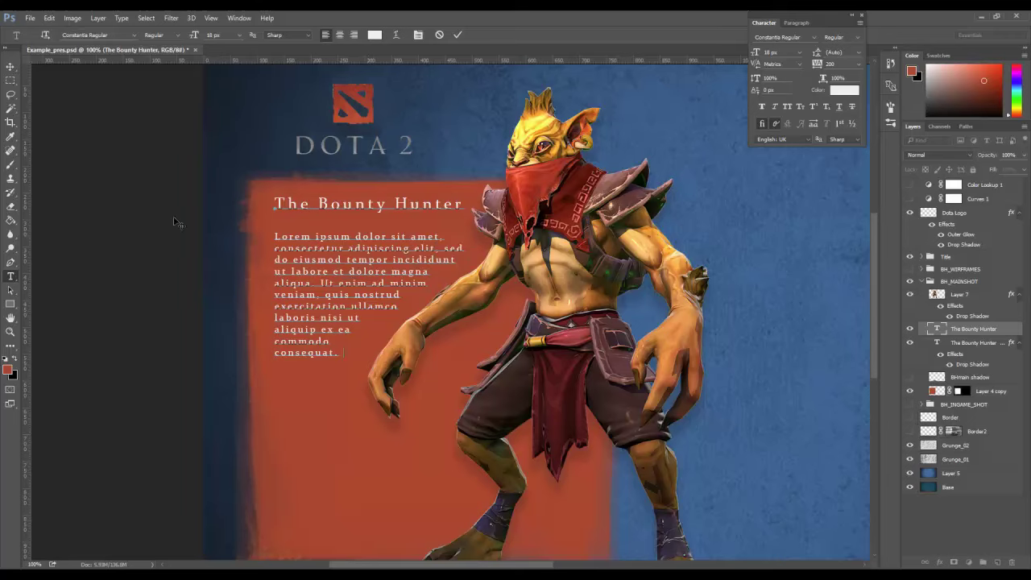
{"action": "left_click", "coordinate": [11, 66]}
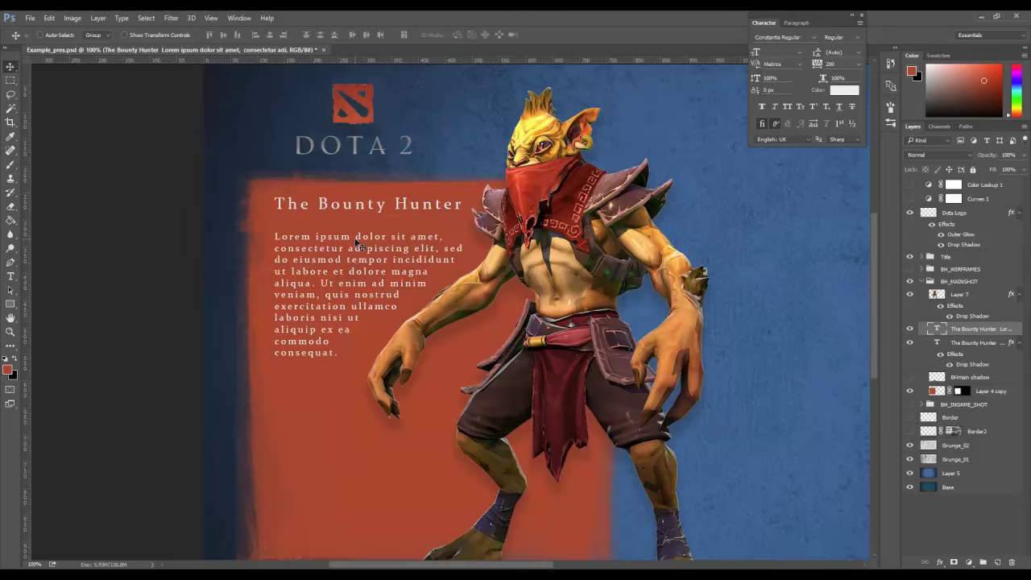
Copy the layer style from the Layer 7 character layer and paste it onto the red panel's text layer
{"action": "right_click", "coordinate": [977, 328]}
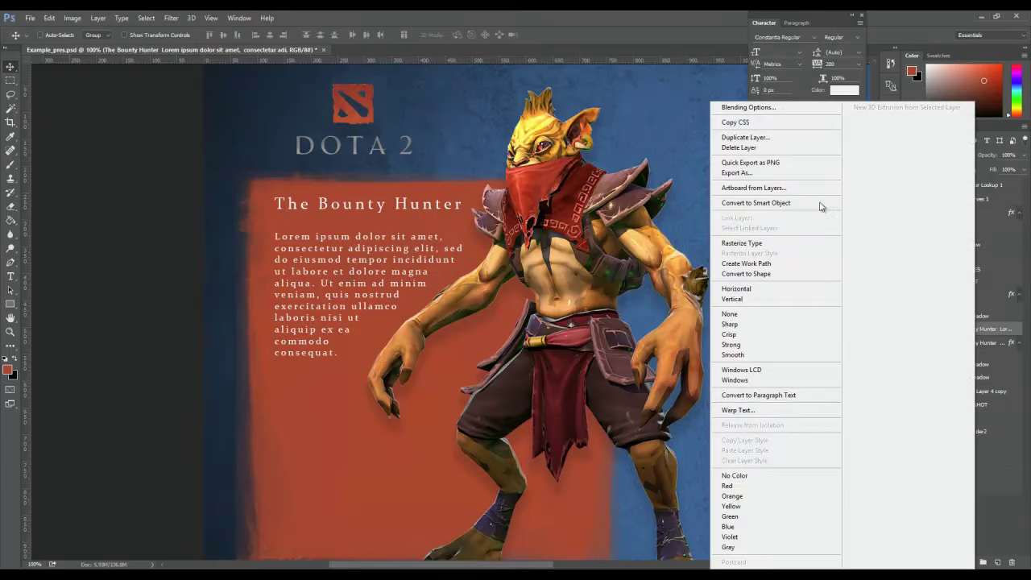
{"action": "left_click", "coordinate": [1010, 364]}
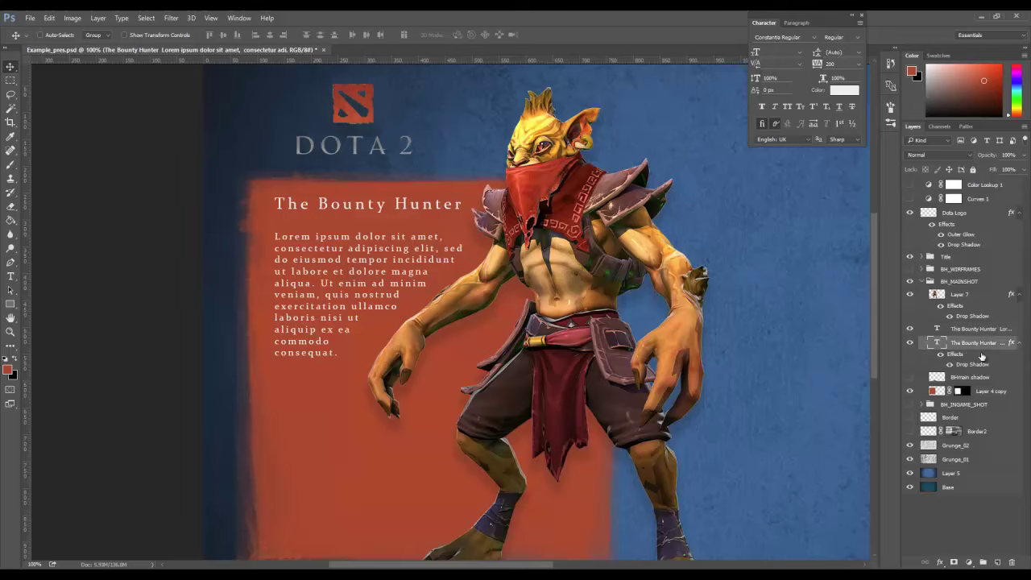
{"action": "left_click", "coordinate": [967, 329]}
{"action": "left_click", "coordinate": [973, 297]}
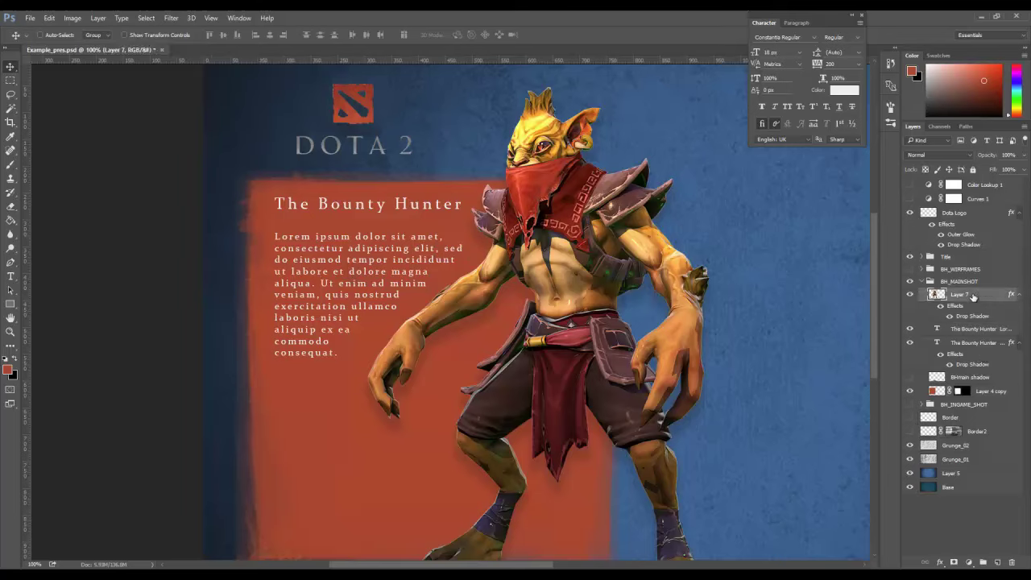
{"action": "right_click", "coordinate": [967, 298]}
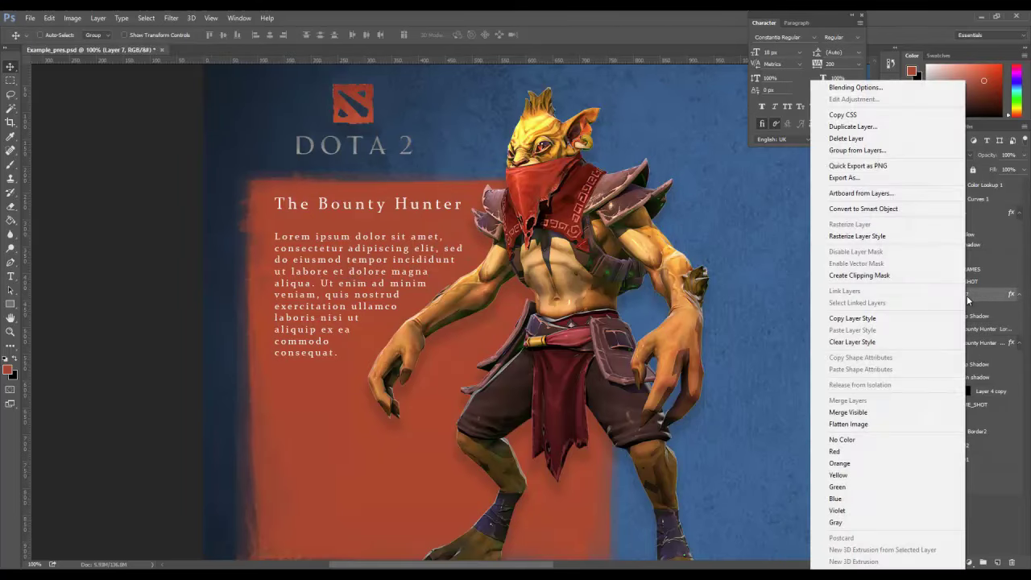
{"action": "left_click", "coordinate": [852, 318]}
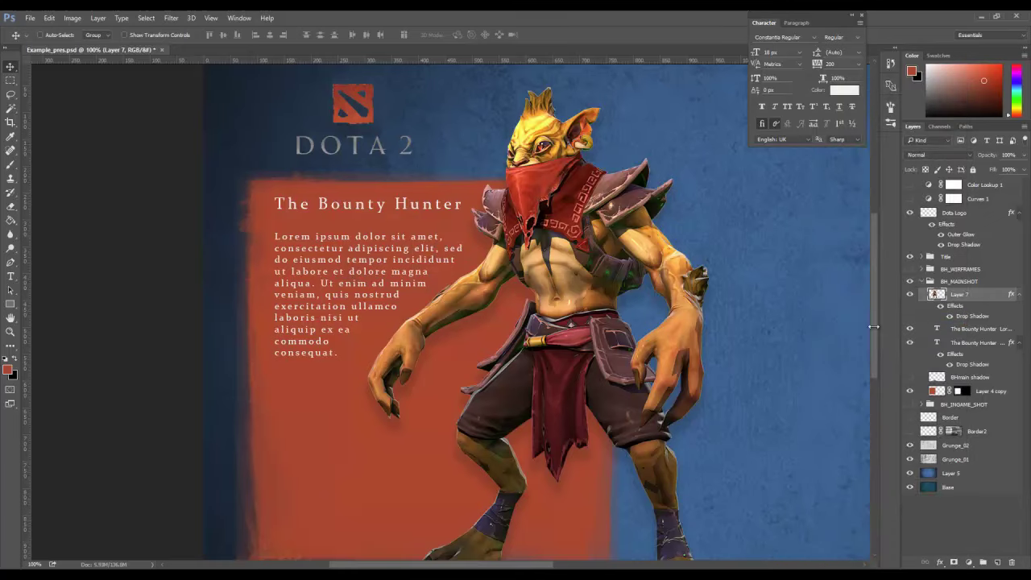
{"action": "left_click", "coordinate": [963, 330]}
{"action": "right_click", "coordinate": [963, 331]}
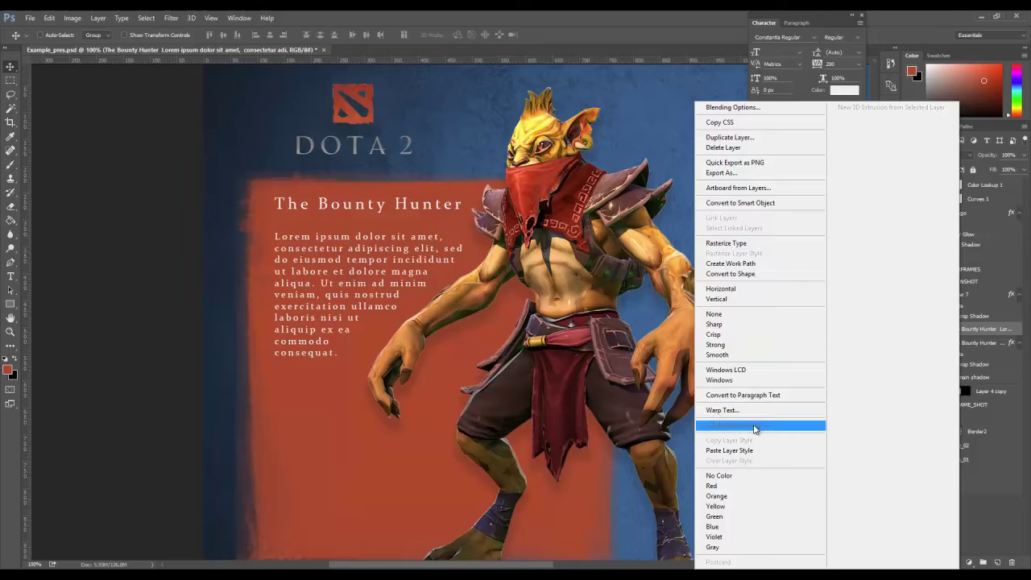
{"action": "left_click", "coordinate": [752, 450]}
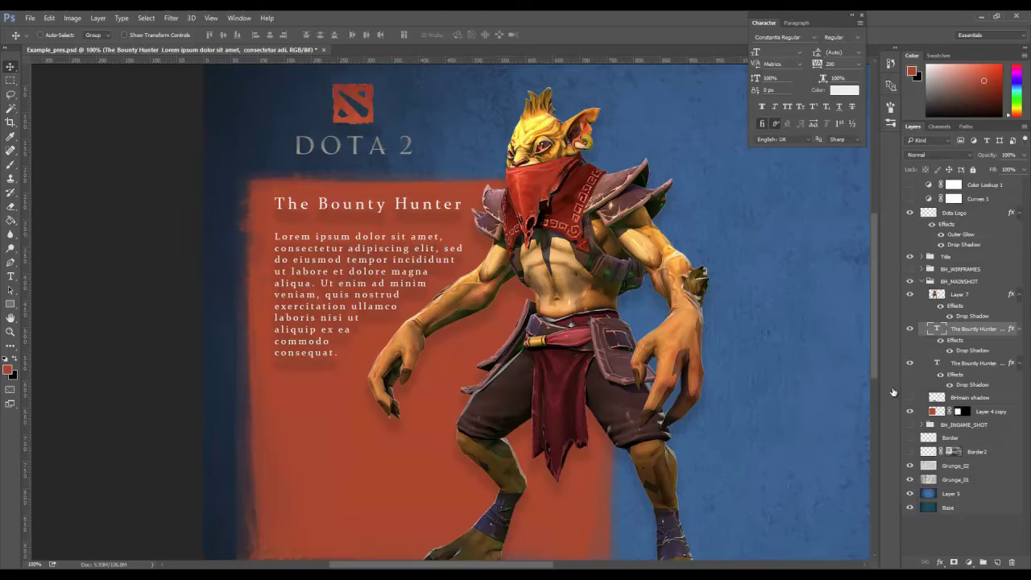
Shorten the drop shadow distance on the red panel's text layer and lower the layer's opacity to about 71%
{"action": "double_click", "coordinate": [967, 352]}
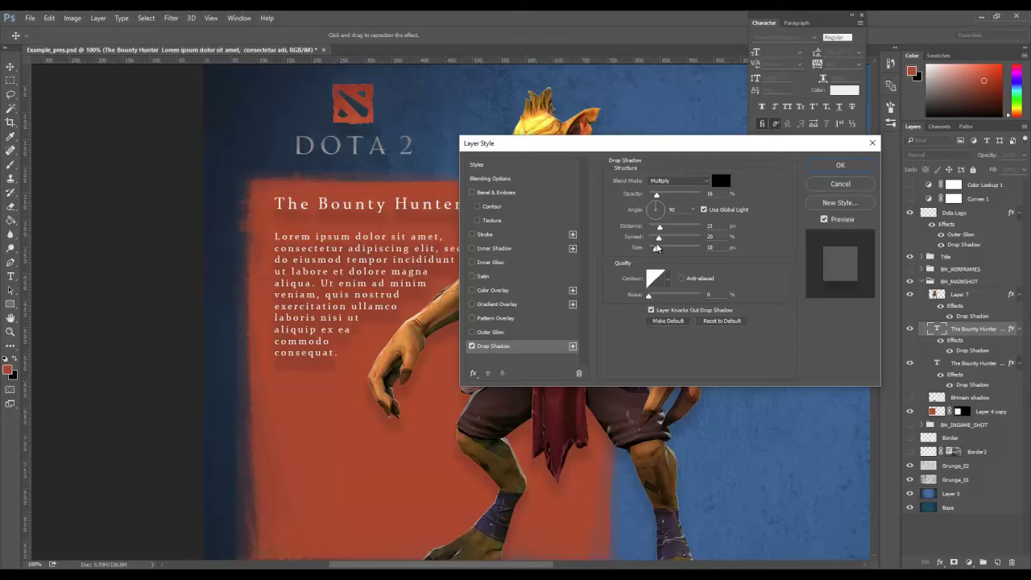
{"action": "left_click_drag", "start_coordinate": [657, 232], "coordinate": [649, 230]}
{"action": "left_click", "coordinate": [856, 169]}
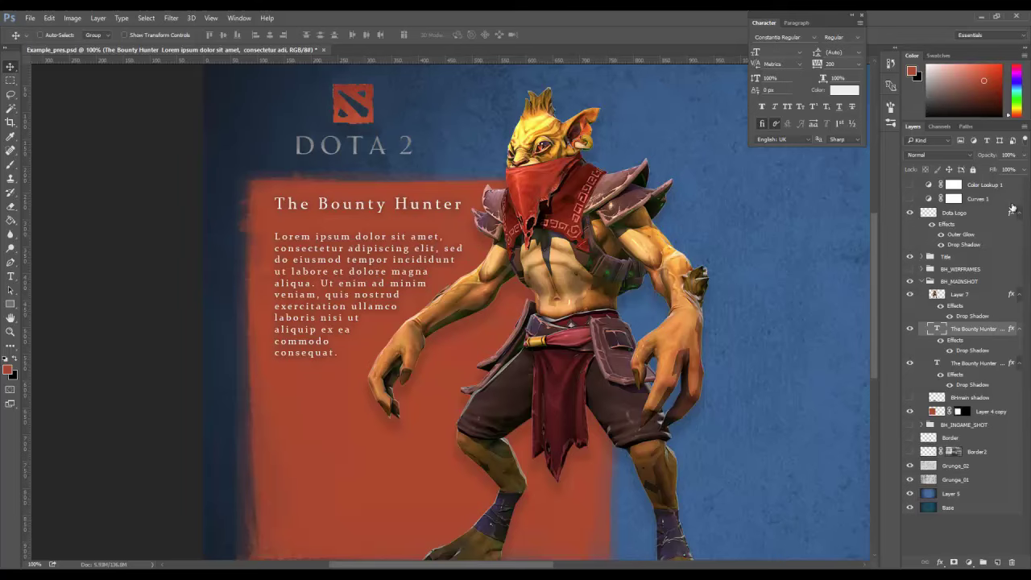
{"action": "left_click", "coordinate": [1025, 154]}
{"action": "left_click_drag", "start_coordinate": [1021, 169], "coordinate": [1009, 171]}
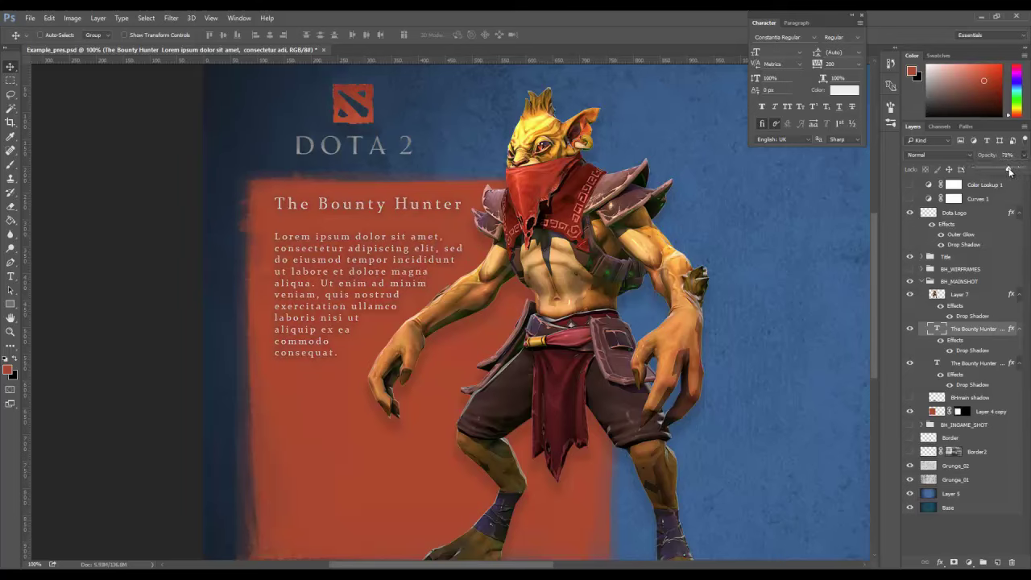
Create a new layer above the BHmain shadow layer and set up a radial Foreground to Transparent gradient with black as the foreground colour
{"action": "left_click", "coordinate": [11, 331]}
{"action": "right_click", "coordinate": [383, 277]}
{"action": "left_click", "coordinate": [420, 278]}
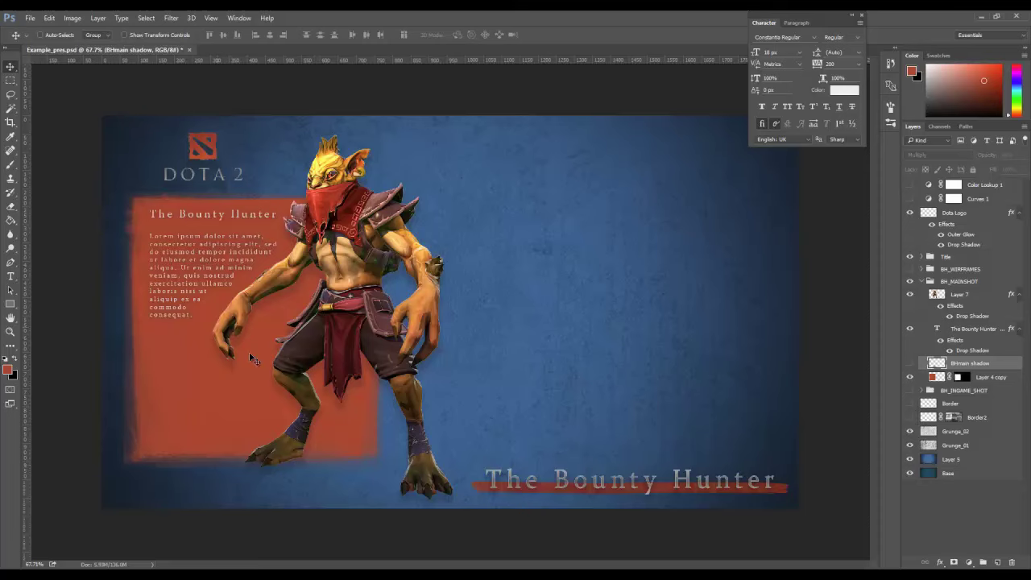
{"action": "left_click", "coordinate": [999, 562]}
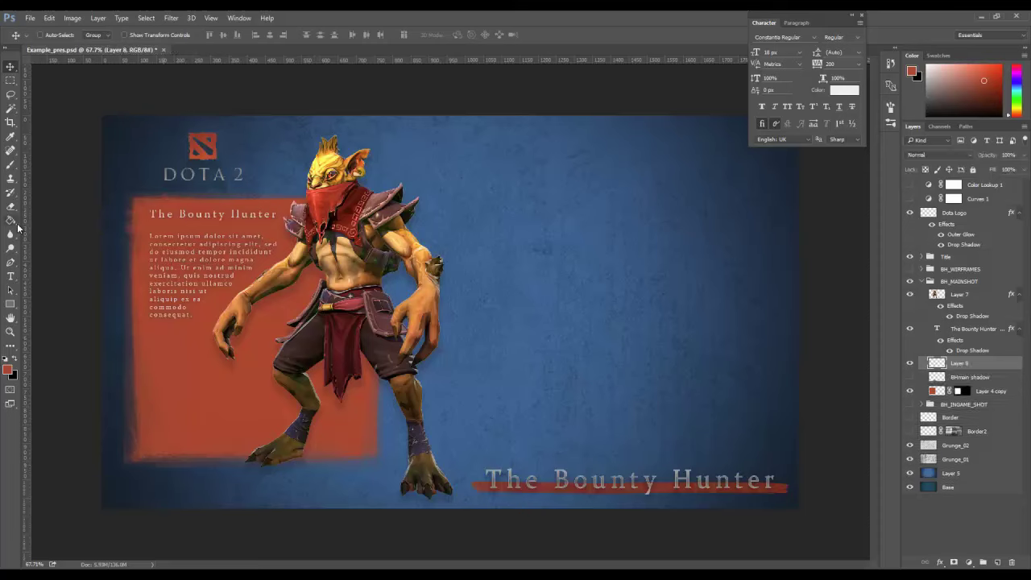
{"action": "mouse_move", "coordinate": [11, 219]}
{"action": "left_mouse_down"}
{"action": "mouse_move", "coordinate": [78, 226]}
{"action": "mouse_move", "coordinate": [60, 228]}
{"action": "left_mouse_up"}
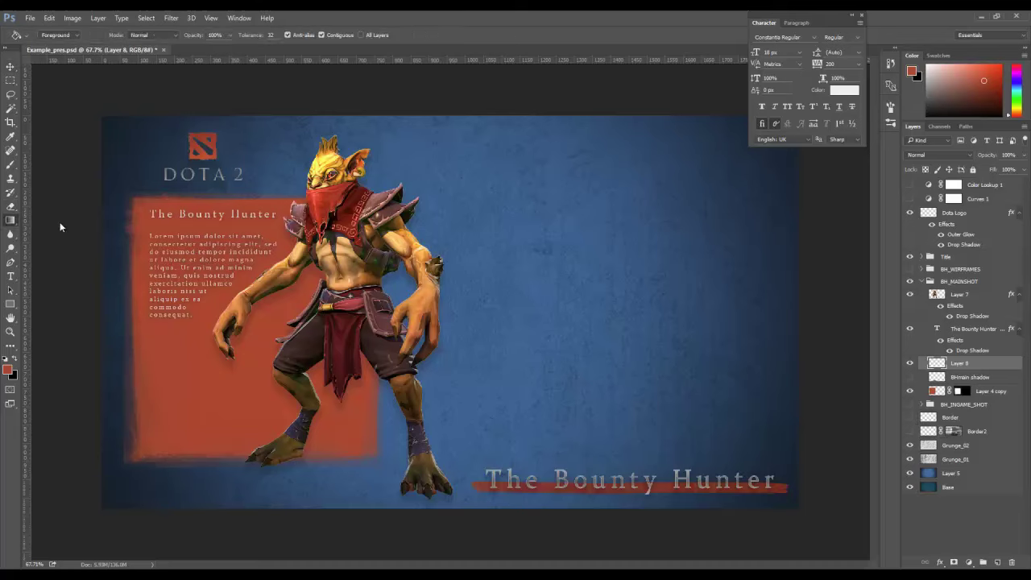
{"action": "key", "text": "shift+g"}
{"action": "left_click", "coordinate": [16, 361]}
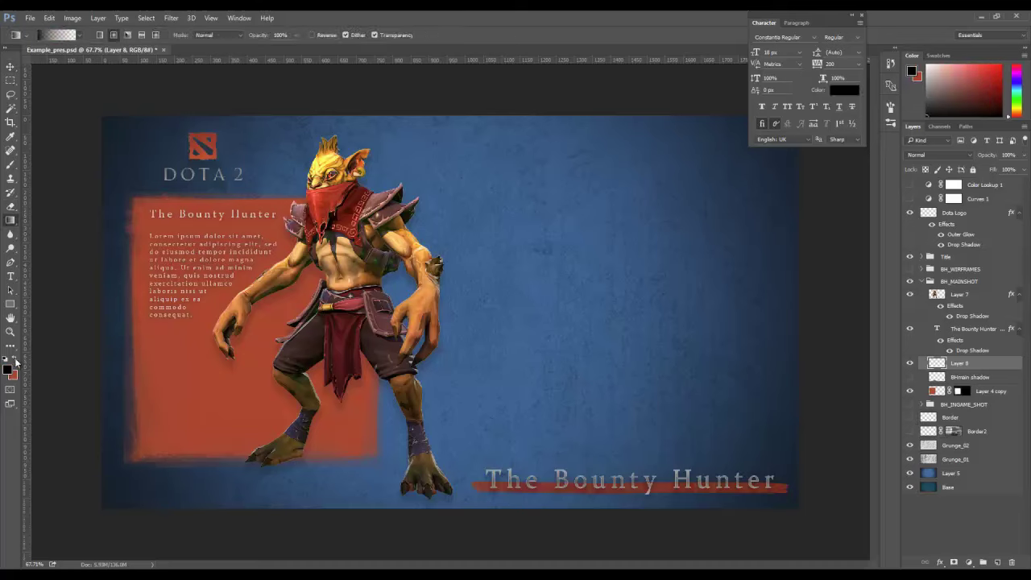
{"action": "left_click", "coordinate": [80, 36]}
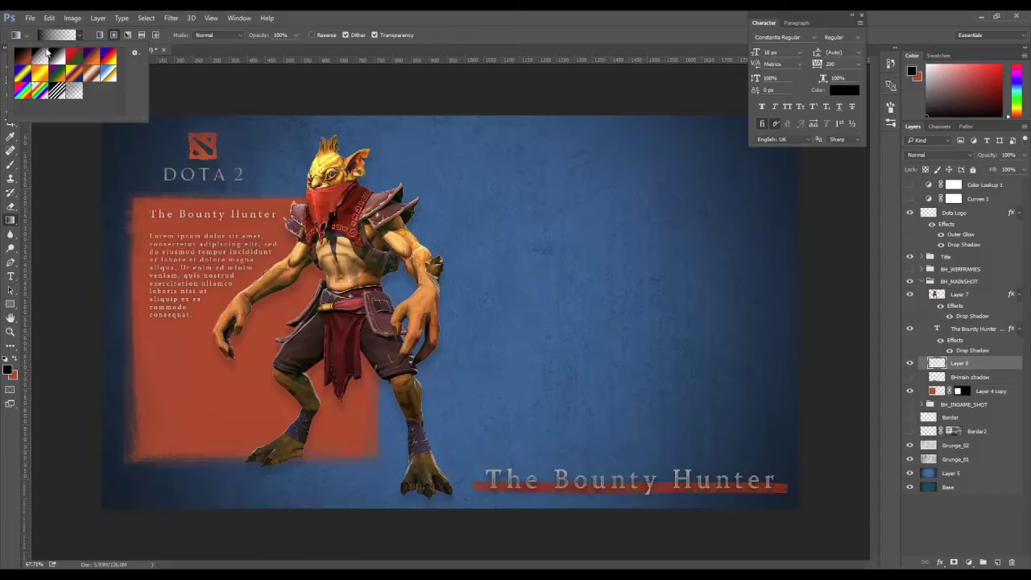
{"action": "left_click", "coordinate": [64, 37]}
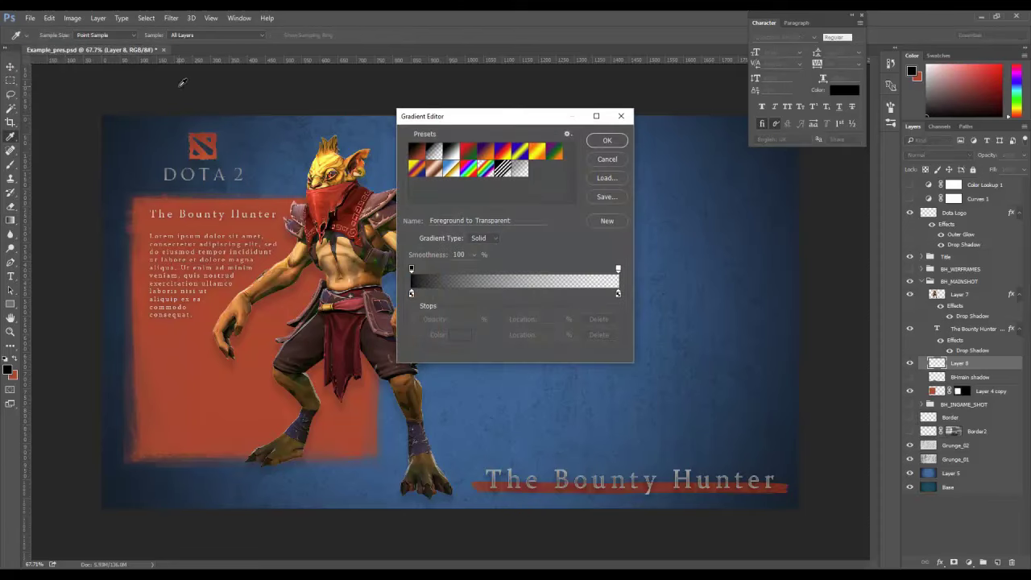
{"action": "left_click", "coordinate": [616, 159]}
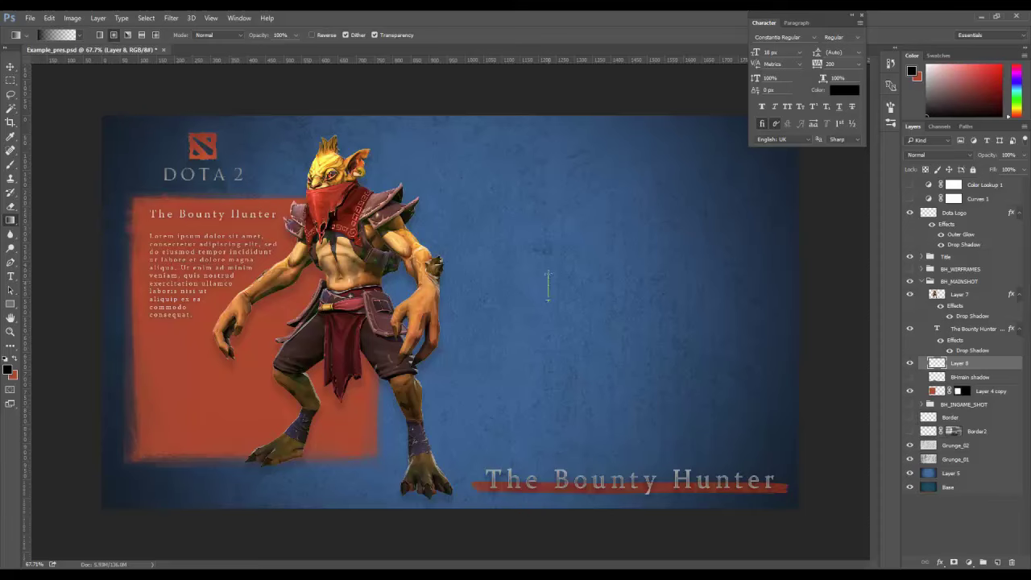
Draw a soft black radial gradient spot on the empty blue background beside the character, replacing a smaller first attempt
{"action": "left_click_drag", "start_coordinate": [547, 267], "coordinate": [546, 266]}
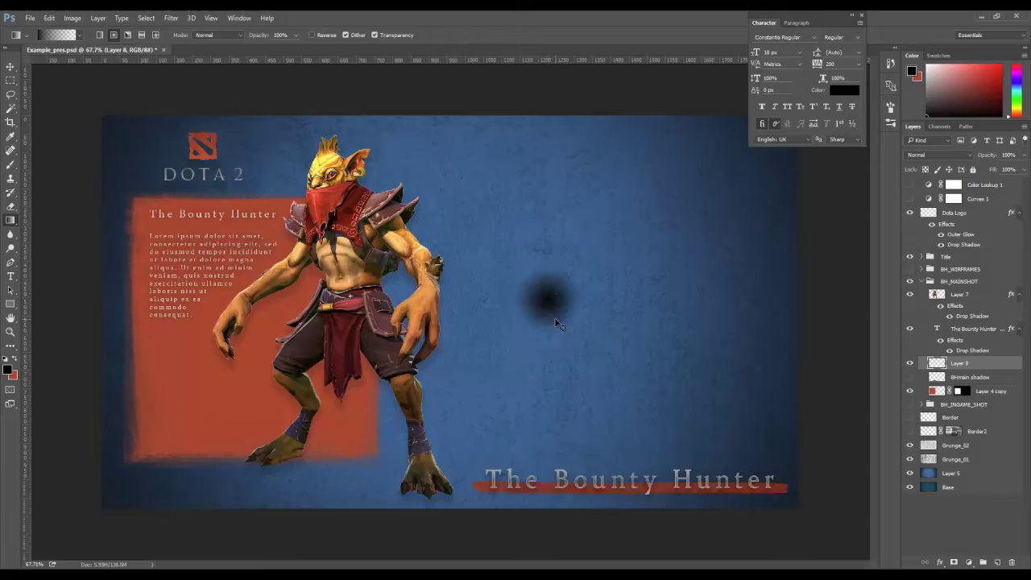
{"action": "key", "text": "ctrl+z"}
{"action": "left_click_drag", "start_coordinate": [563, 308], "coordinate": [563, 243]}
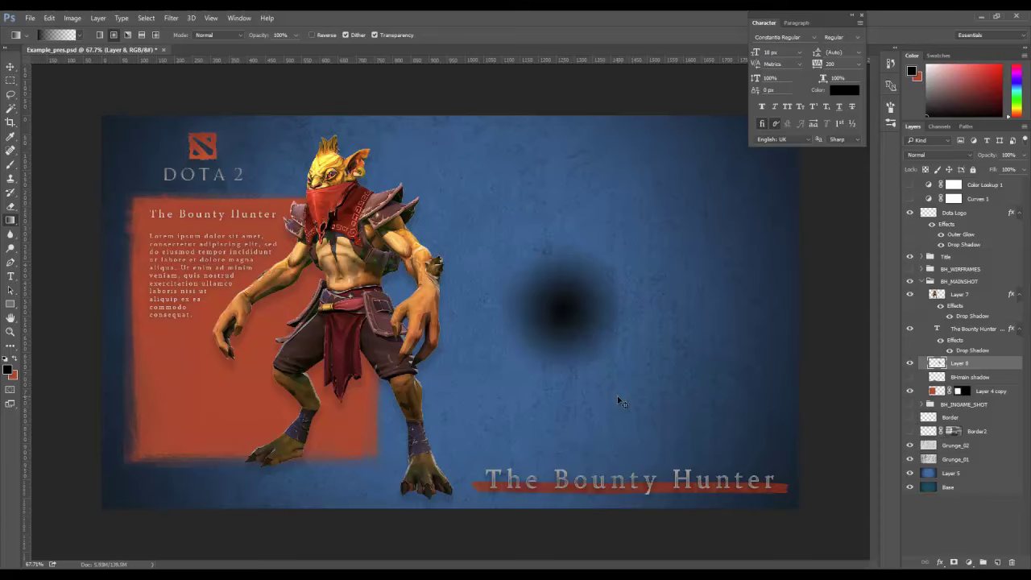
Free-transform the black gradient spot, moving it between the character's feet and scaling its height to about 95%
{"action": "key", "text": "ctrl+t"}
{"action": "left_click_drag", "start_coordinate": [586, 300], "coordinate": [373, 448]}
{"action": "right_click", "coordinate": [381, 419]}
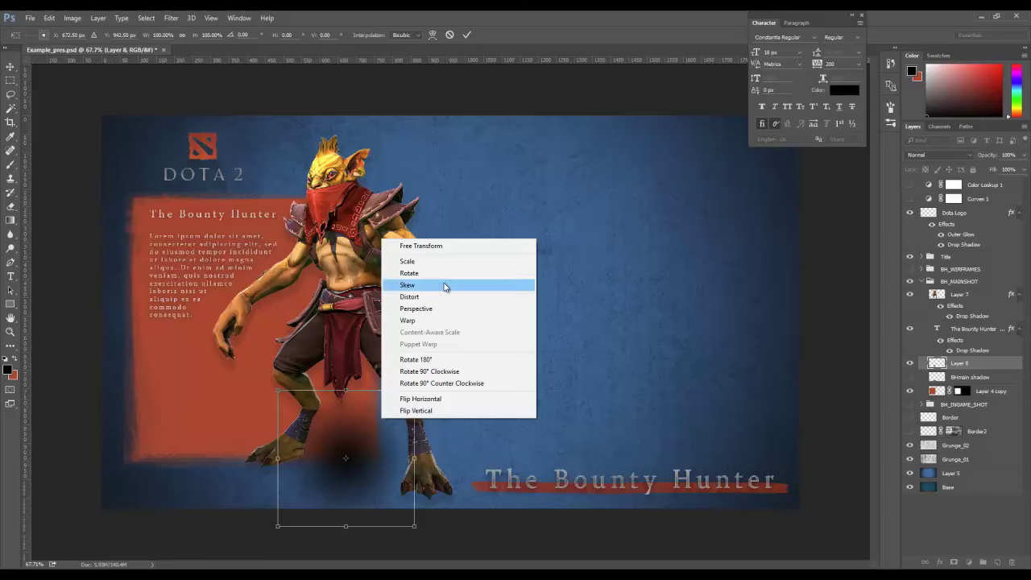
{"action": "left_click", "coordinate": [426, 246]}
{"action": "left_click_drag", "start_coordinate": [277, 392], "coordinate": [276, 402]}
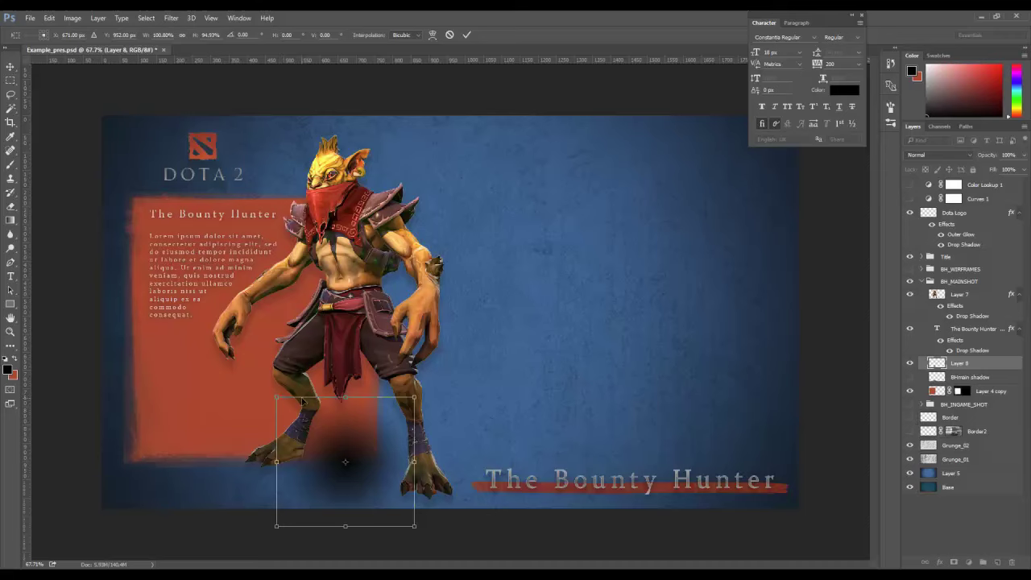
{"action": "left_click_drag", "start_coordinate": [303, 400], "coordinate": [312, 407]}
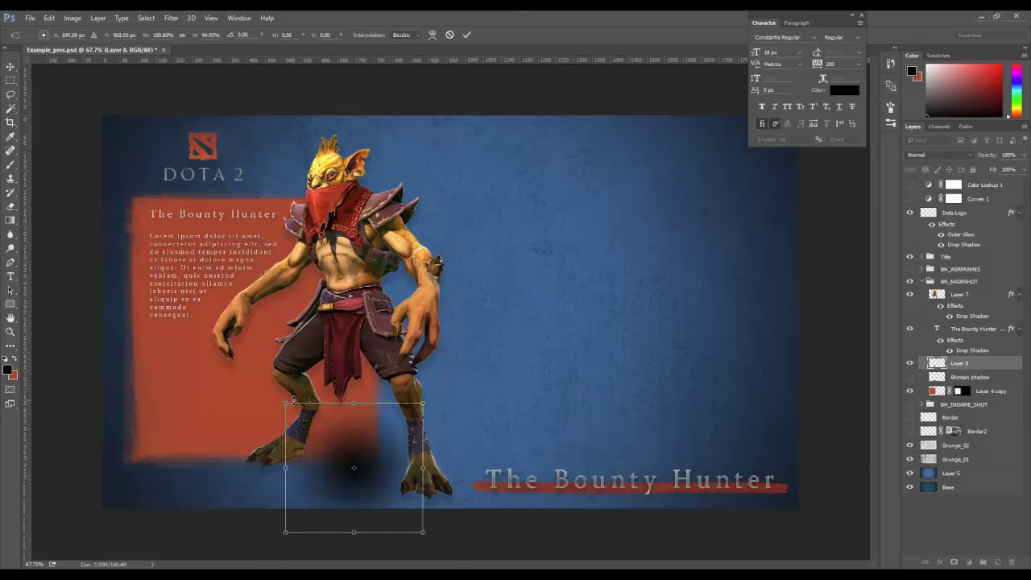
Distort the black gradient spot by its corners into a flat, slanted ground shadow and place it between the character's feet
{"action": "right_click", "coordinate": [293, 400]}
{"action": "left_click", "coordinate": [330, 284]}
{"action": "left_click_drag", "start_coordinate": [289, 408], "coordinate": [300, 428]}
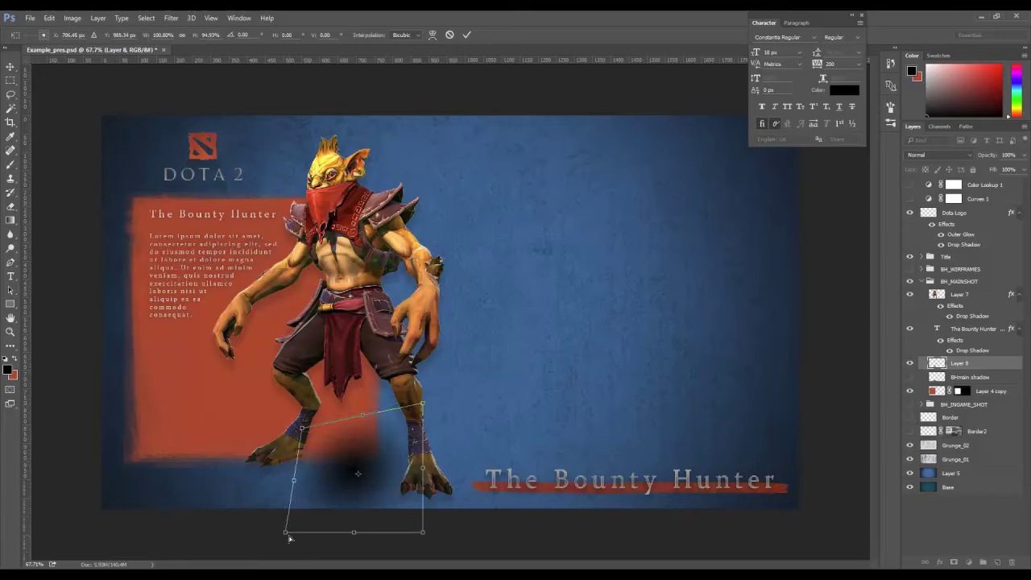
{"action": "left_click_drag", "start_coordinate": [285, 535], "coordinate": [201, 464]}
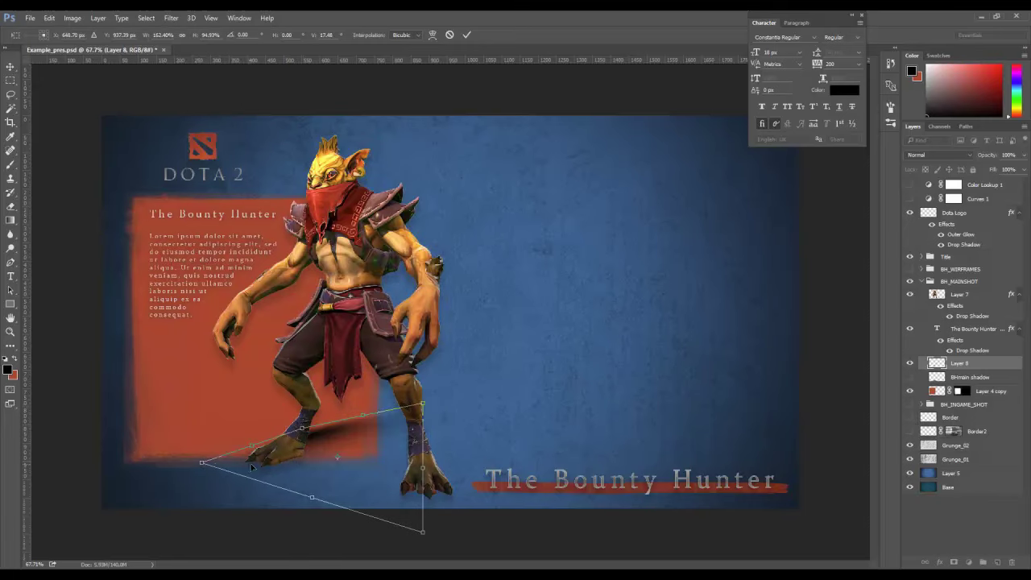
{"action": "left_click_drag", "start_coordinate": [433, 406], "coordinate": [498, 464]}
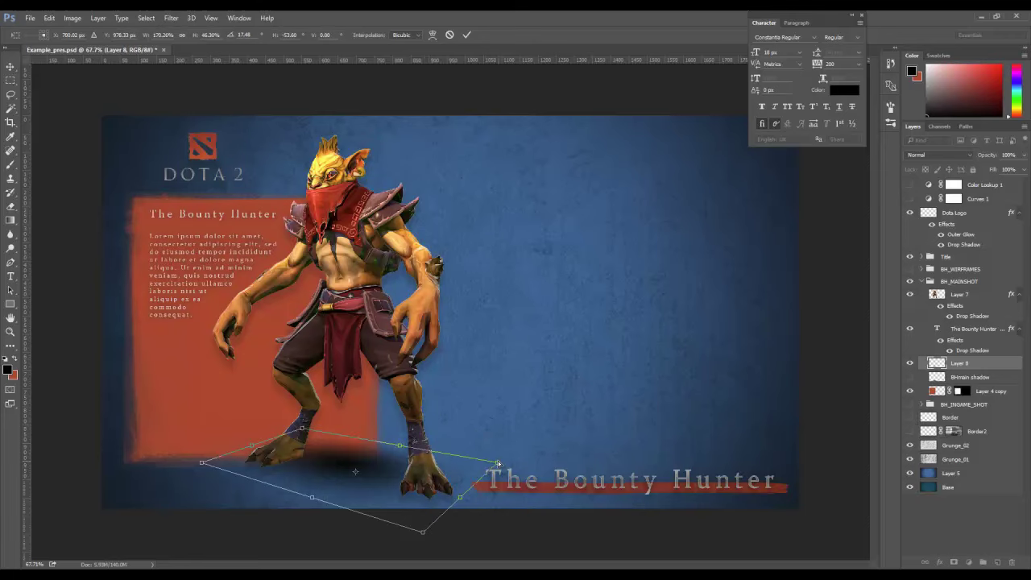
{"action": "left_click_drag", "start_coordinate": [423, 533], "coordinate": [422, 548]}
{"action": "mouse_move", "coordinate": [367, 483]}
{"action": "left_mouse_down"}
{"action": "mouse_move", "coordinate": [377, 496]}
{"action": "mouse_move", "coordinate": [371, 490]}
{"action": "left_mouse_up"}
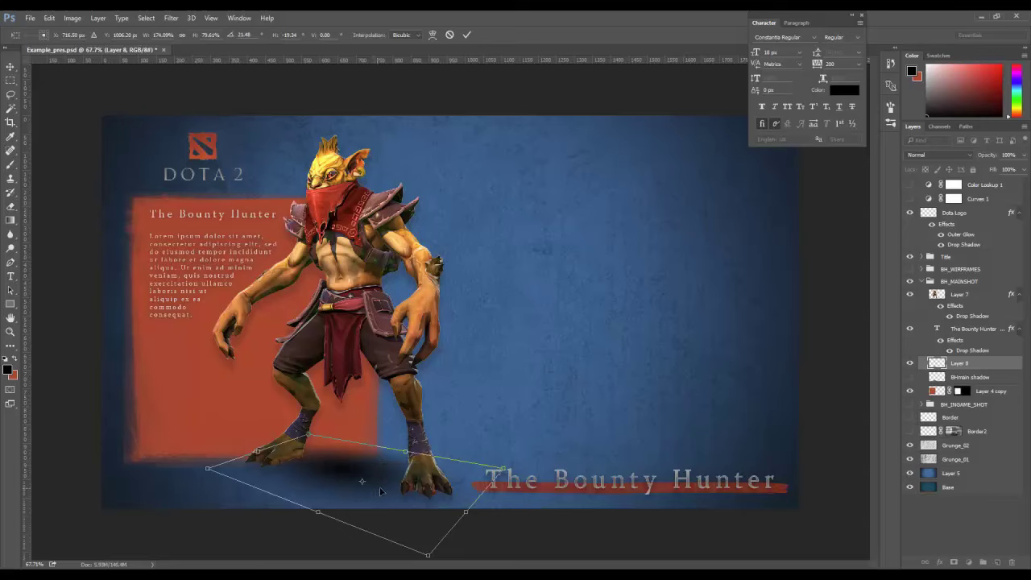
Stretch the distorted shadow's corners outward to about 210% width and 86% height, shift it down between the feet, and apply the transform
{"action": "left_click_drag", "start_coordinate": [504, 472], "coordinate": [522, 469]}
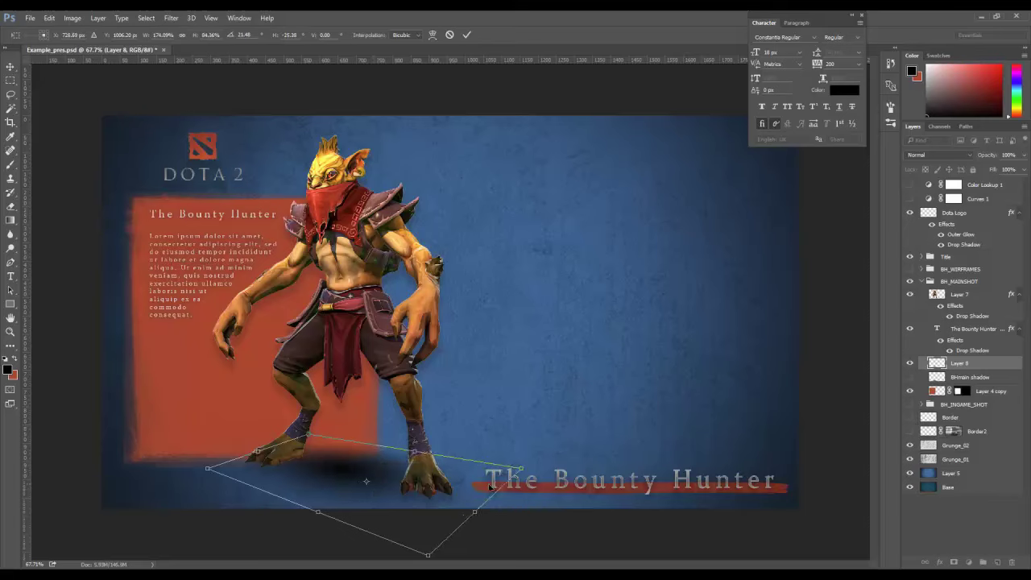
{"action": "left_click_drag", "start_coordinate": [427, 552], "coordinate": [428, 566]}
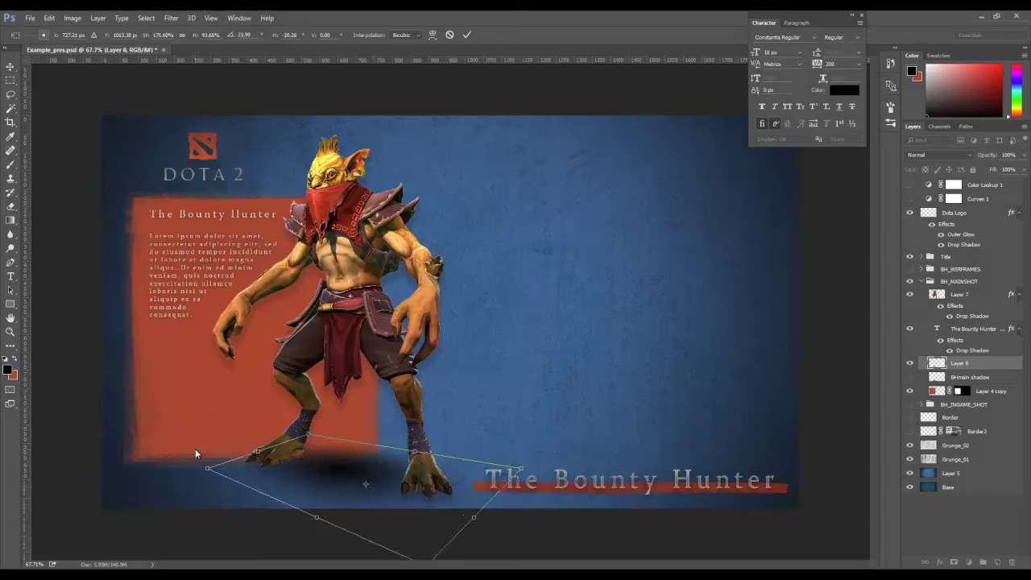
{"action": "left_click_drag", "start_coordinate": [208, 468], "coordinate": [184, 461]}
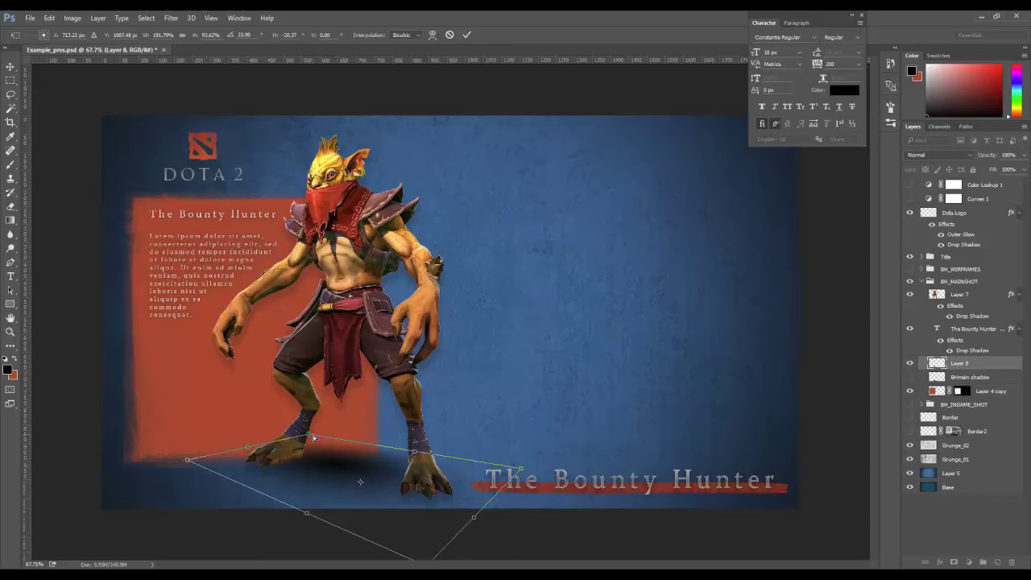
{"action": "left_click_drag", "start_coordinate": [314, 437], "coordinate": [284, 426]}
{"action": "left_click_drag", "start_coordinate": [524, 470], "coordinate": [562, 472]}
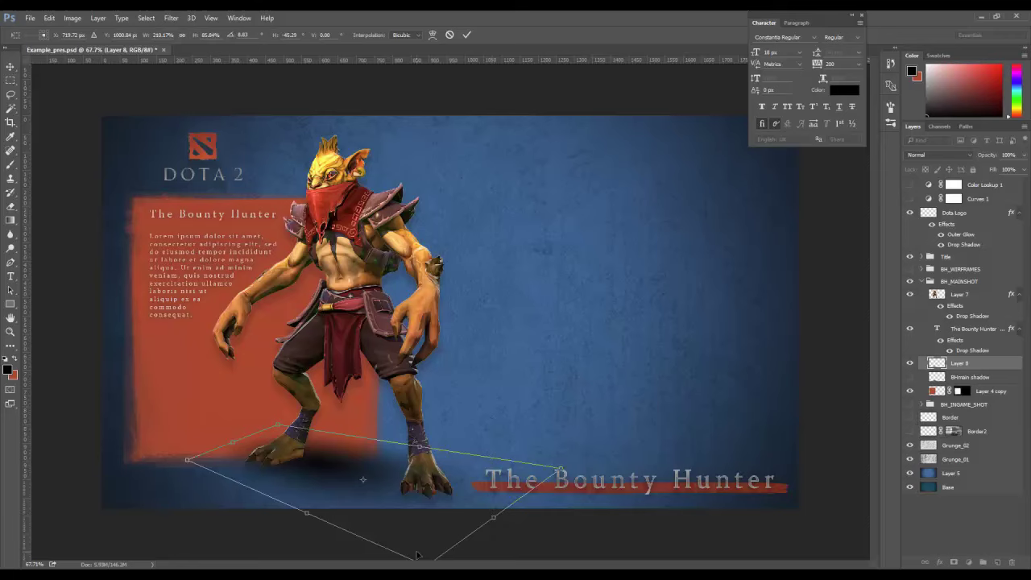
{"action": "left_click_drag", "start_coordinate": [365, 478], "coordinate": [379, 486]}
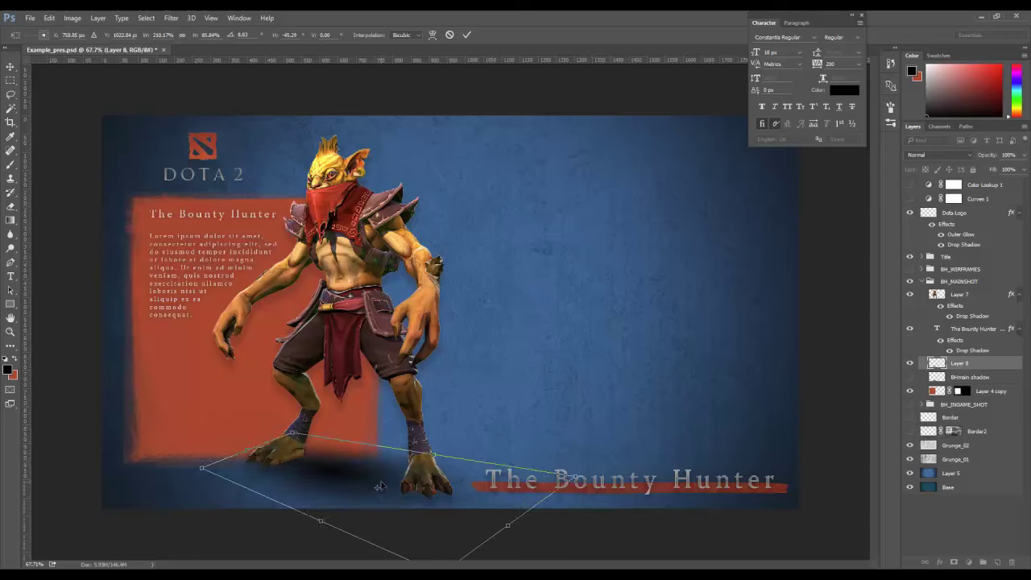
{"action": "key", "text": "Return"}
Lower the opacity of the ground shadow layer to about 55%
{"action": "key", "text": "g"}
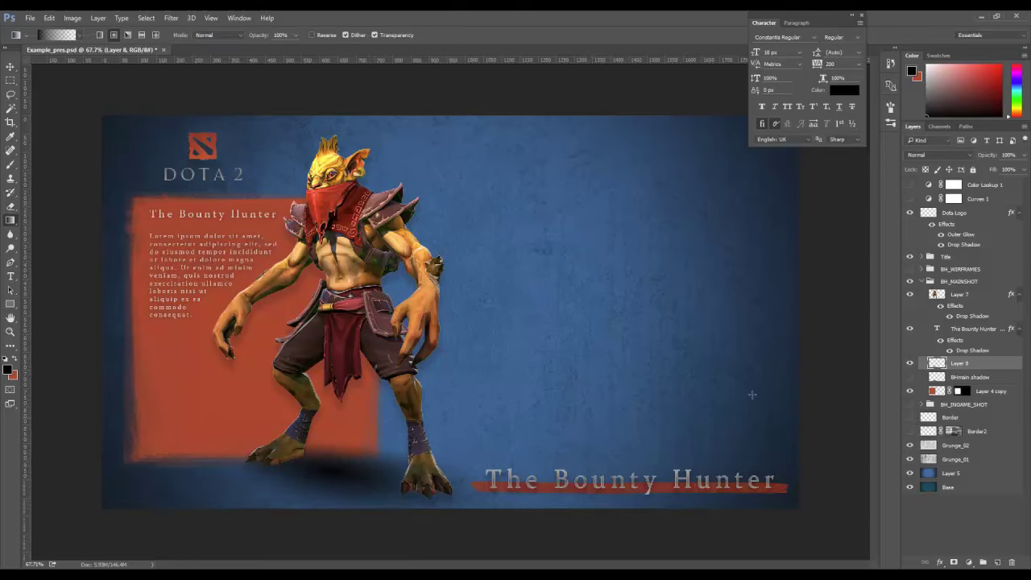
{"action": "left_click", "coordinate": [1023, 156]}
{"action": "left_click_drag", "start_coordinate": [1022, 169], "coordinate": [999, 171]}
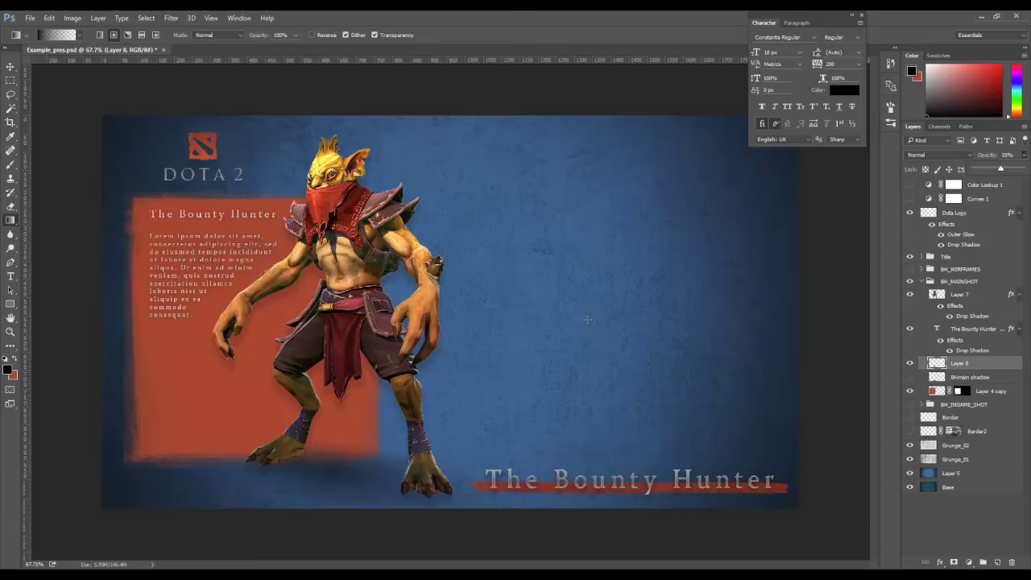
Select the character render on Layer 7 from the canvas and move it slightly to the right
{"action": "left_click", "coordinate": [11, 66]}
{"action": "right_click", "coordinate": [389, 219]}
{"action": "left_click", "coordinate": [389, 219]}
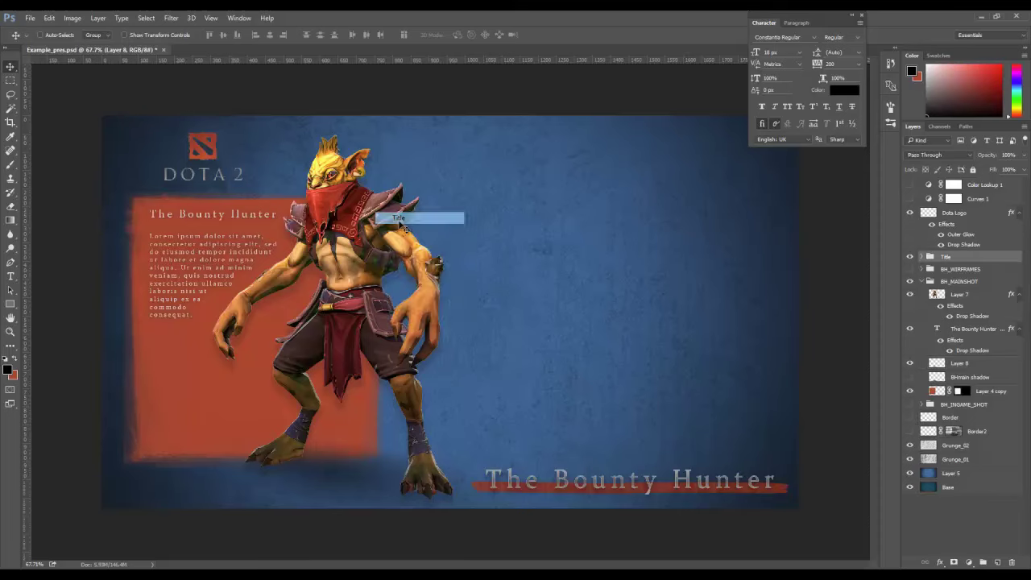
{"action": "right_click", "coordinate": [399, 226]}
{"action": "left_click", "coordinate": [418, 237]}
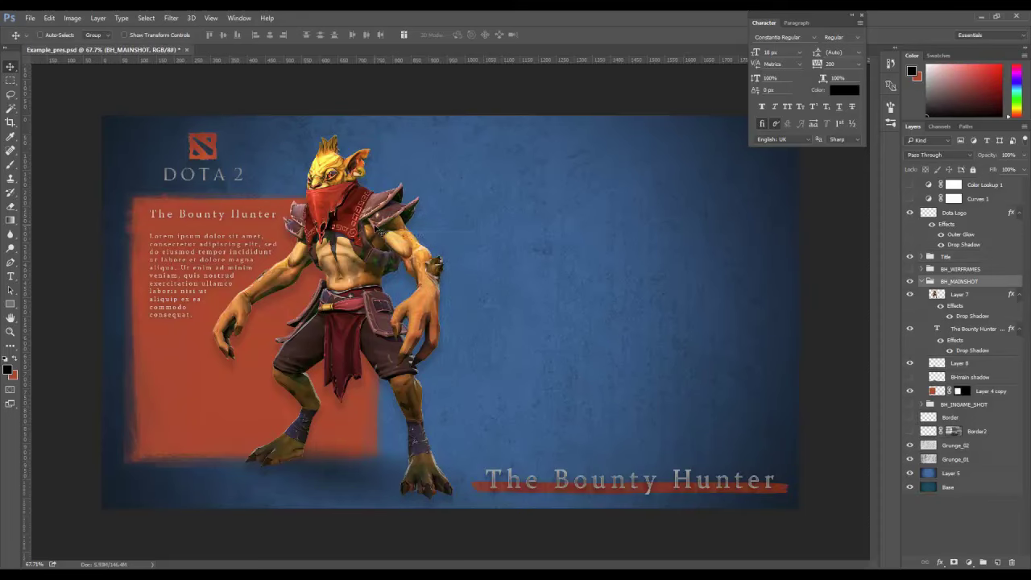
{"action": "right_click", "coordinate": [375, 227]}
{"action": "left_click", "coordinate": [395, 254]}
{"action": "left_click_drag", "start_coordinate": [361, 259], "coordinate": [366, 259]}
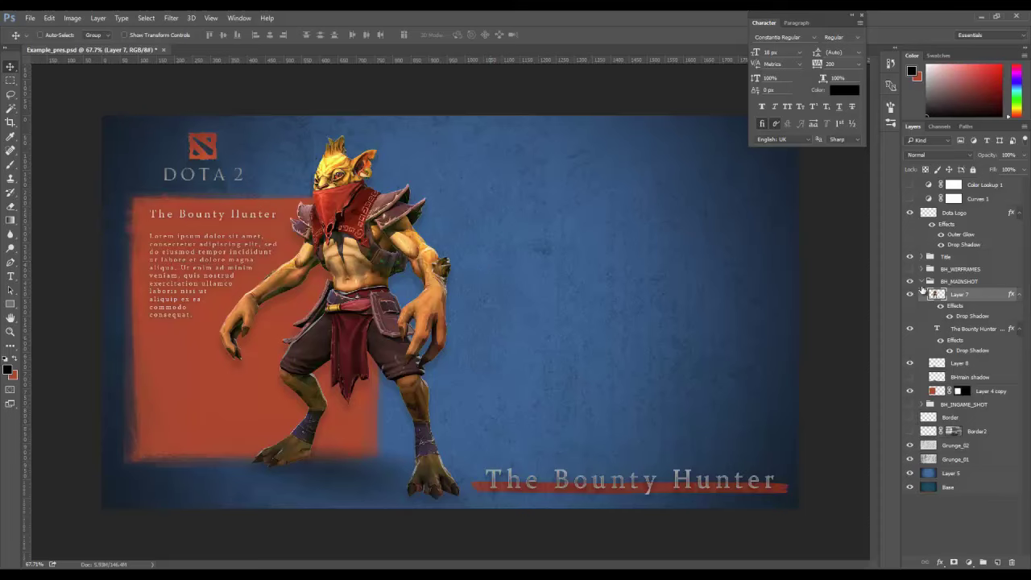
Collapse the BH_MAINSHOT group, preview the BH_WIREFRAMES group briefly, and make the BH_INGAME_SHOT group visible
{"action": "left_click", "coordinate": [921, 282]}
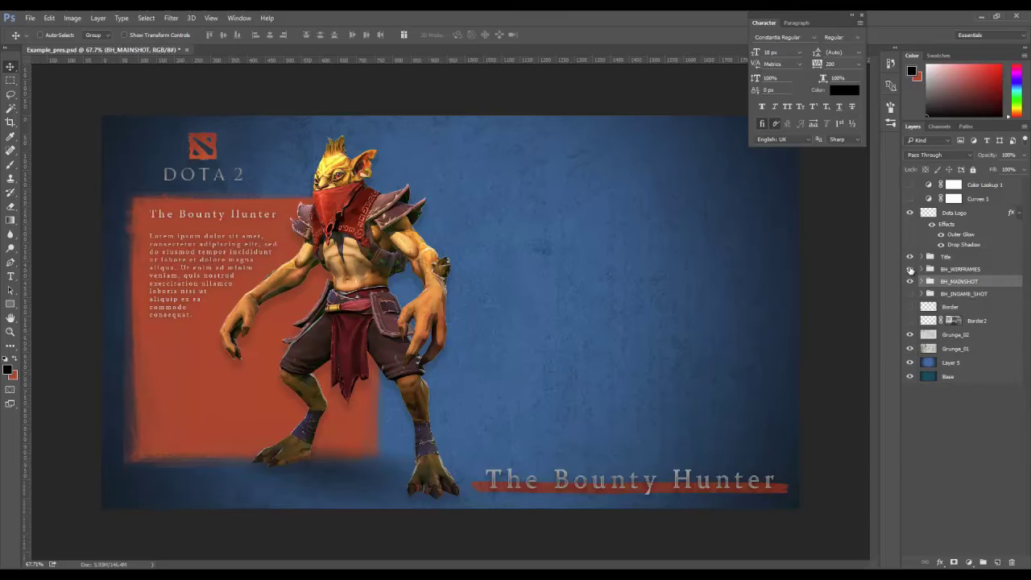
{"action": "left_click", "coordinate": [910, 269]}
{"action": "left_click", "coordinate": [910, 269]}
{"action": "left_click", "coordinate": [910, 294]}
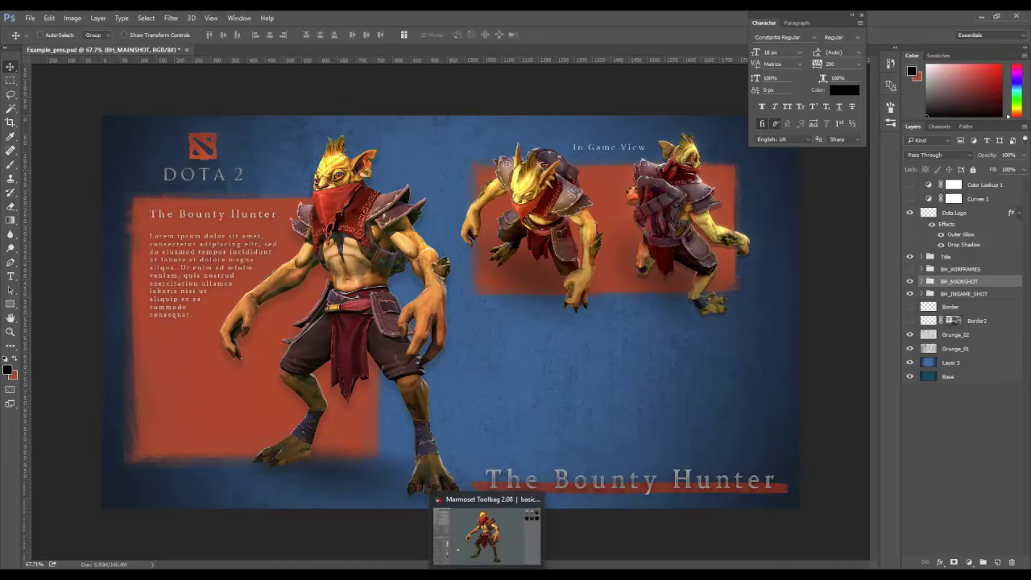
Switch to Marmoset Toolbag, orbit the character to elevated front and back in-game views, and return to the Photoshop presentation sheet
{"action": "left_click", "coordinate": [487, 533]}
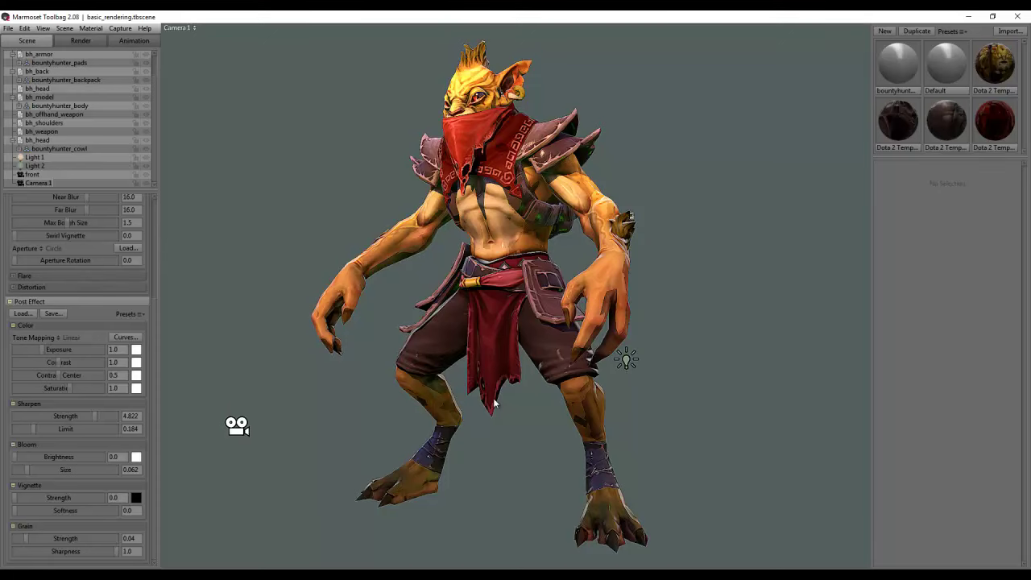
{"action": "left_click_drag", "start_coordinate": [506, 252], "coordinate": [470, 331]}
{"action": "left_click_drag", "start_coordinate": [489, 292], "coordinate": [487, 377]}
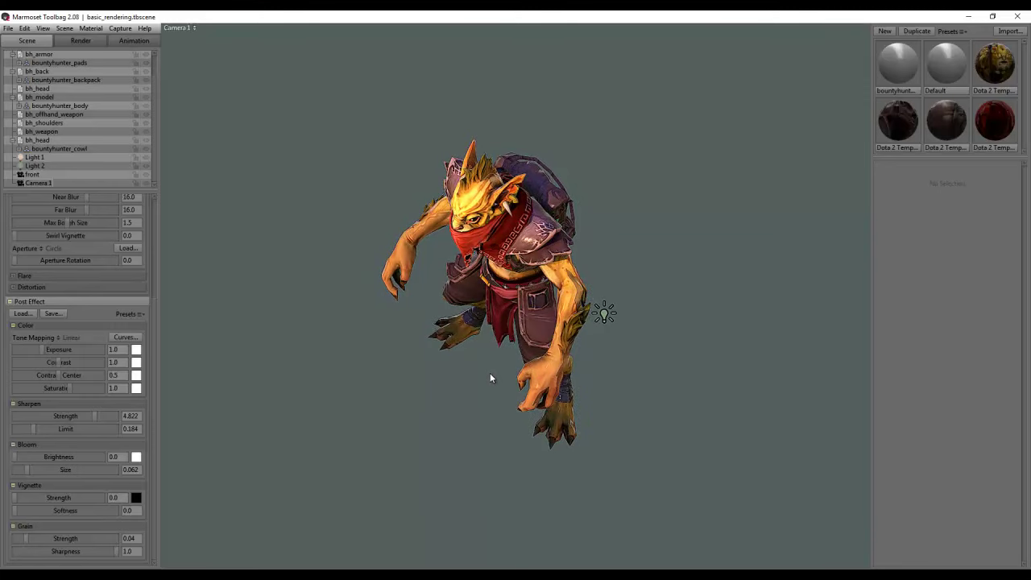
{"action": "left_click_drag", "start_coordinate": [490, 379], "coordinate": [248, 319]}
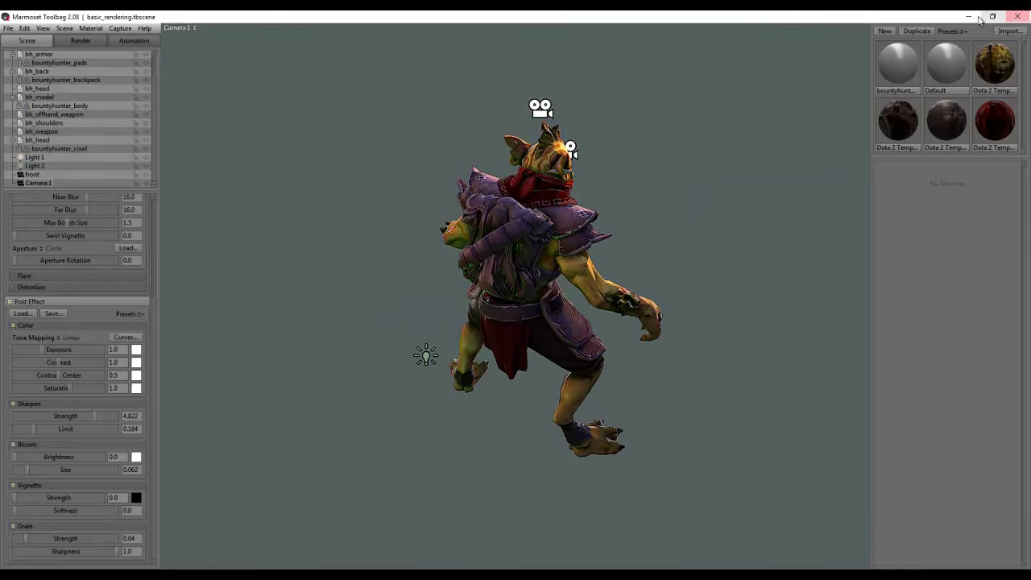
{"action": "left_click", "coordinate": [1017, 16]}
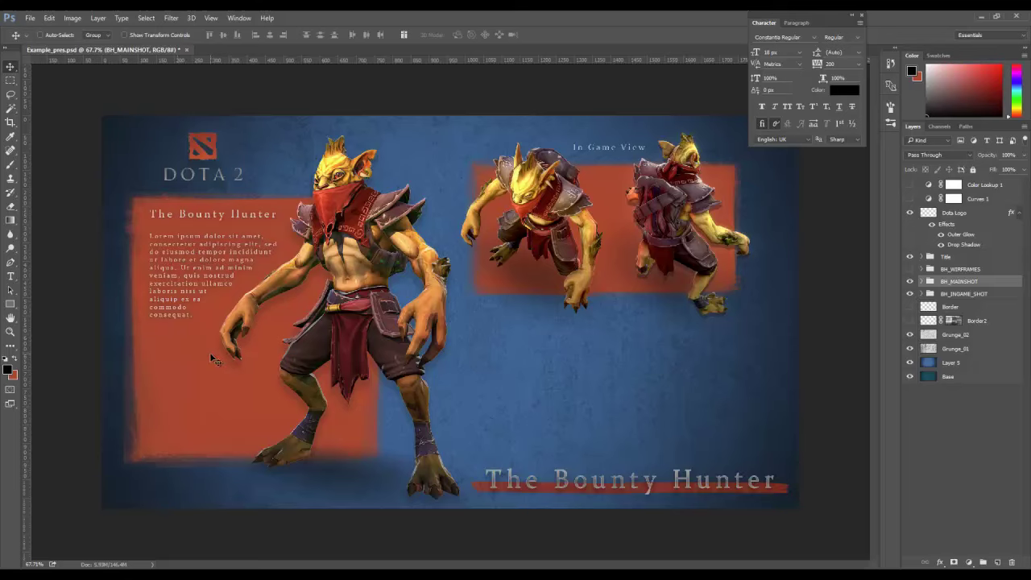
Expand the BH_MAINSHOT group and duplicate its red panel layer, Layer 4 copy
{"action": "right_click", "coordinate": [190, 353]}
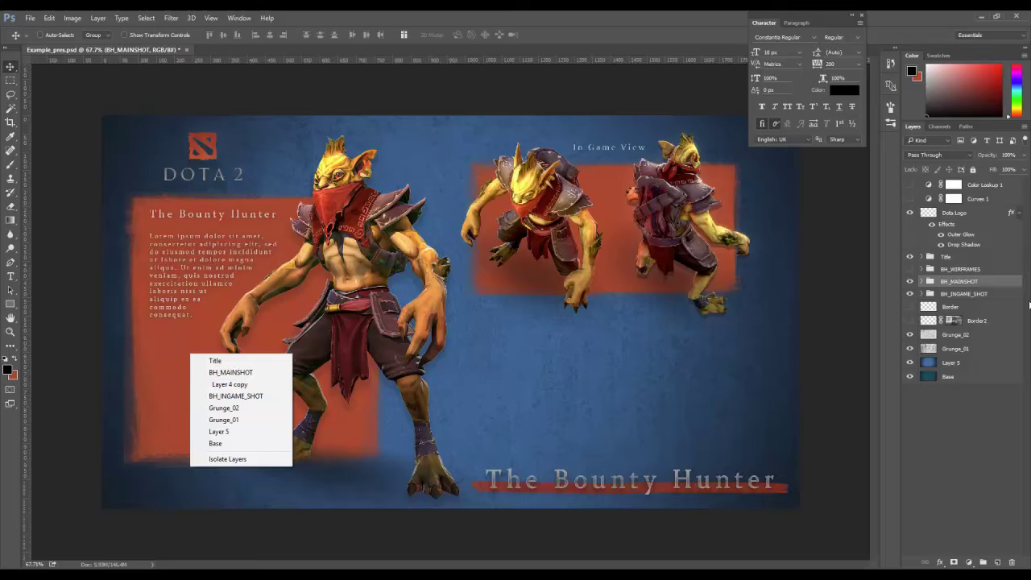
{"action": "left_click", "coordinate": [924, 282]}
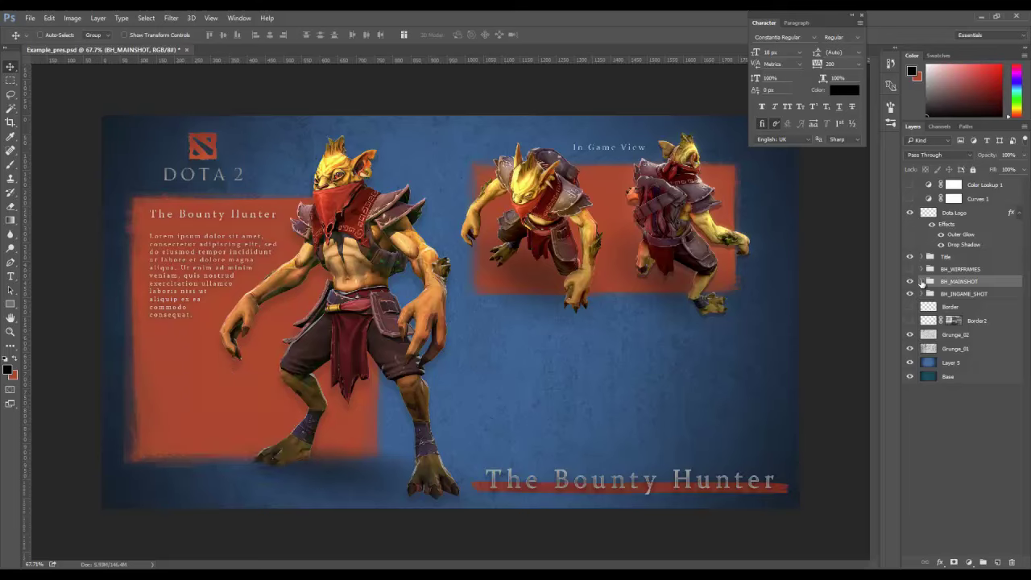
{"action": "left_click", "coordinate": [924, 282]}
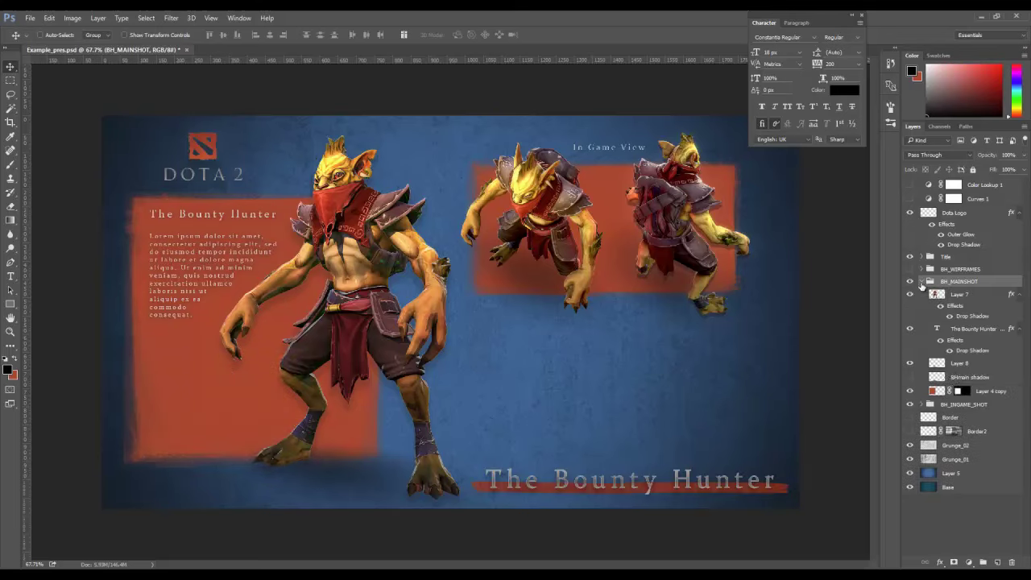
{"action": "left_click", "coordinate": [979, 393]}
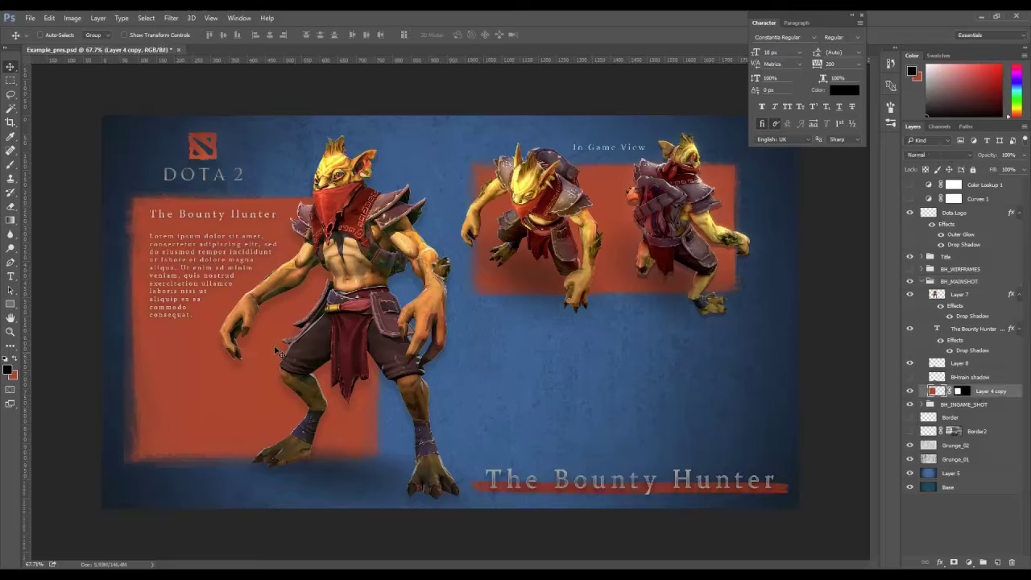
{"action": "left_click_drag", "start_coordinate": [990, 395], "coordinate": [997, 561]}
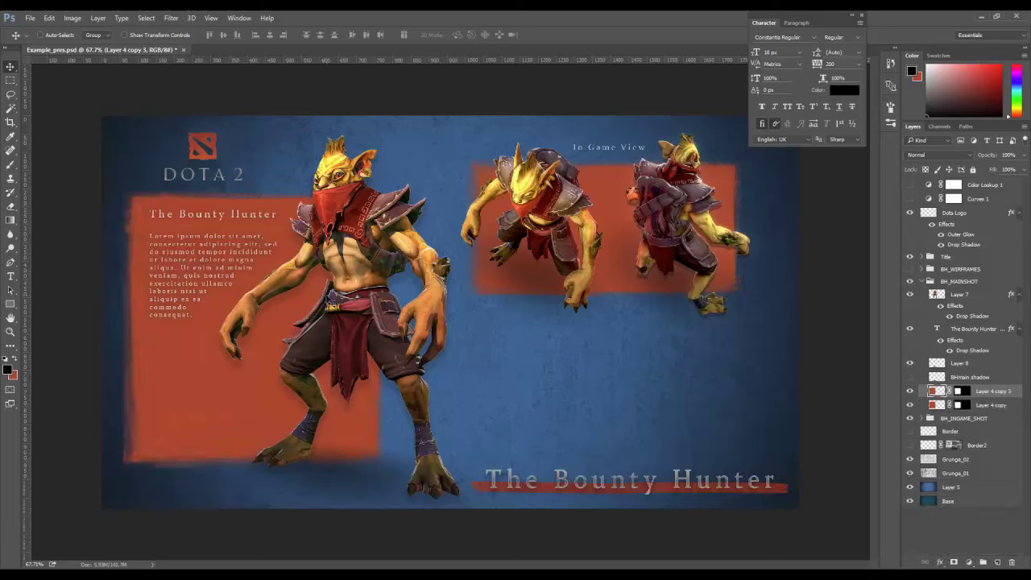
Move the duplicated red panel over the in-game renders, try resizing it with Free Transform, and delete the duplicate layer
{"action": "left_click_drag", "start_coordinate": [269, 337], "coordinate": [643, 352]}
{"action": "key", "text": "ctrl+t"}
{"action": "left_click_drag", "start_coordinate": [633, 212], "coordinate": [630, 338]}
{"action": "left_click_drag", "start_coordinate": [559, 267], "coordinate": [738, 410]}
{"action": "left_click_drag", "start_coordinate": [610, 417], "coordinate": [608, 442]}
{"action": "key", "text": "Return"}
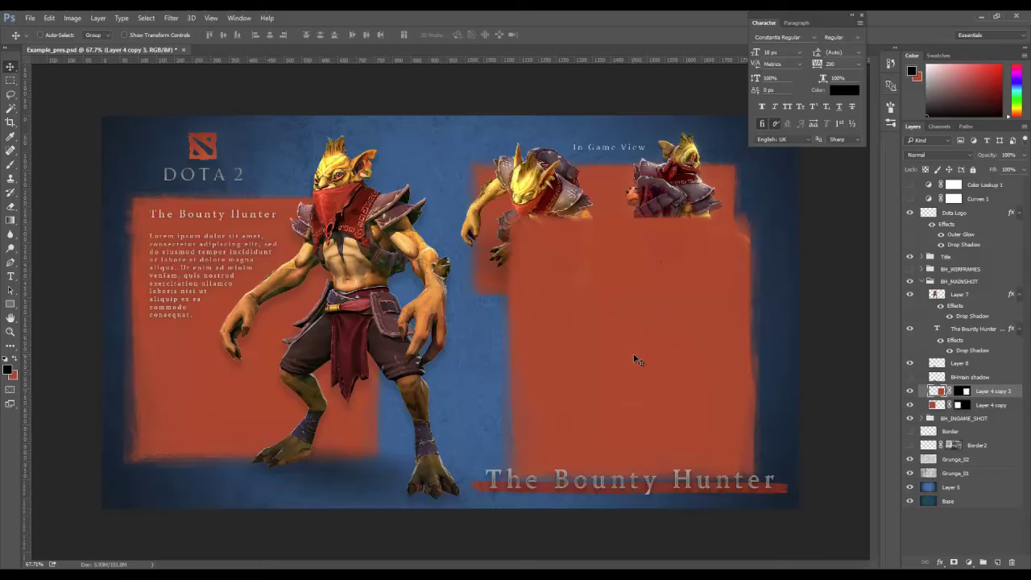
{"action": "left_click_drag", "start_coordinate": [999, 396], "coordinate": [1012, 561]}
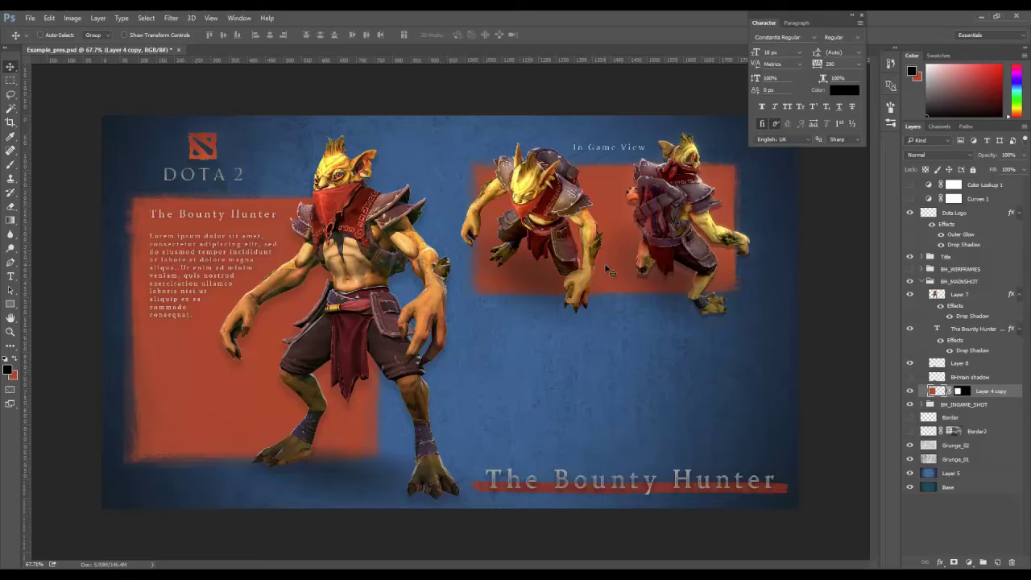
Hide and reshow the Title group, Dota Logo and character layer in turn, and make the BH_WIREFRAMES group visible
{"action": "left_click", "coordinate": [910, 256]}
{"action": "left_click", "coordinate": [910, 257]}
{"action": "left_click", "coordinate": [909, 212]}
{"action": "left_click", "coordinate": [909, 212]}
{"action": "left_click", "coordinate": [911, 295]}
{"action": "left_click", "coordinate": [910, 295]}
{"action": "left_click", "coordinate": [911, 270]}
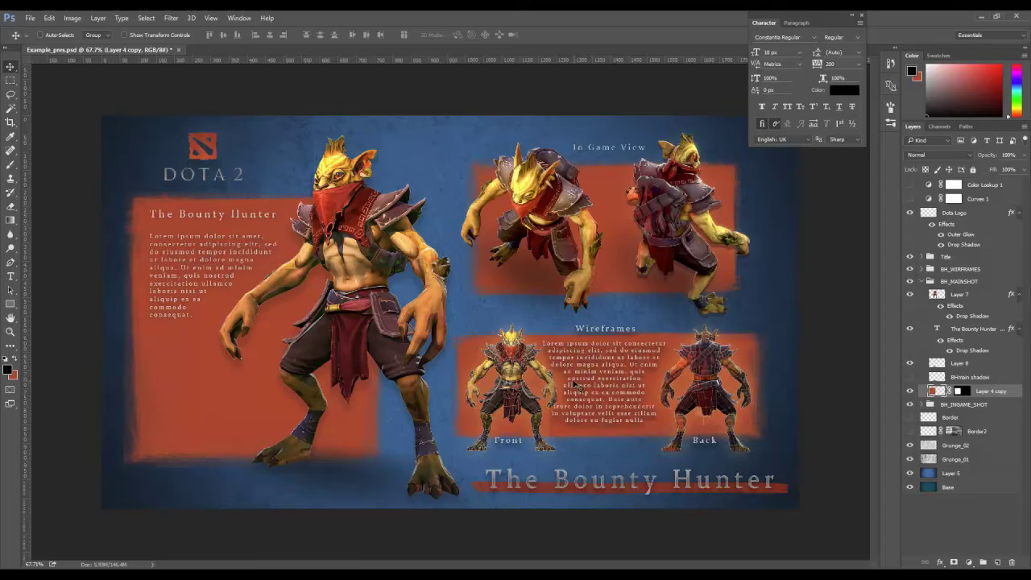
Zoom to 100% on the wireframes section, hide and collapse the BH_MAINSHOT group, and expand the BH_WIREFRAMES group
{"action": "left_click", "coordinate": [11, 331]}
{"action": "left_click", "coordinate": [572, 427]}
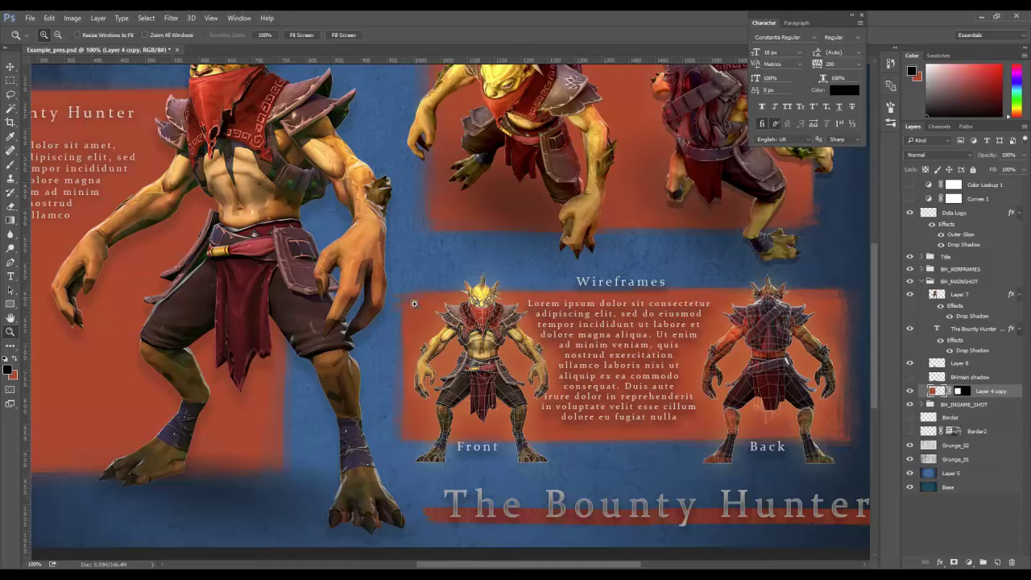
{"action": "left_click", "coordinate": [911, 282]}
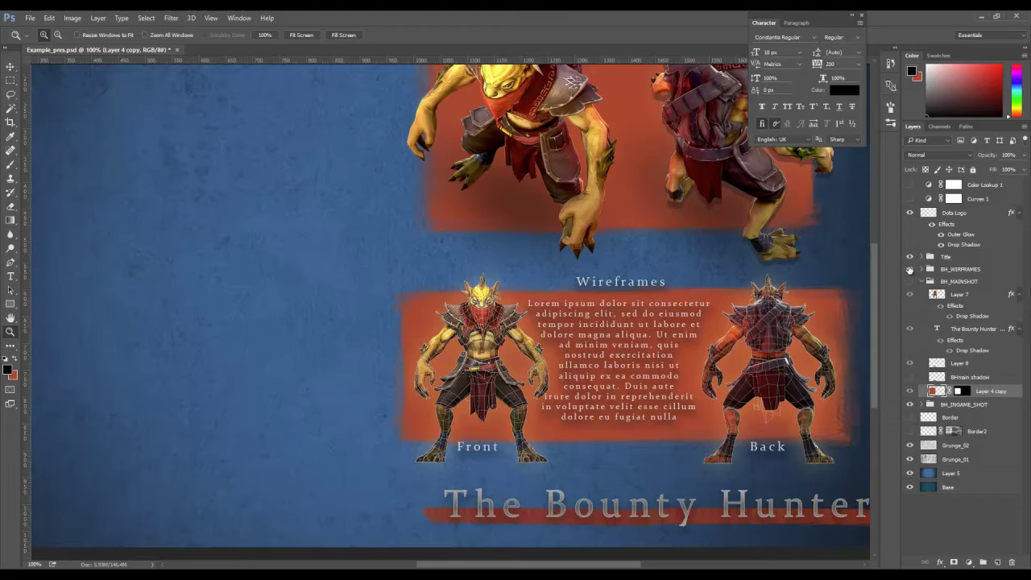
{"action": "left_click", "coordinate": [922, 269]}
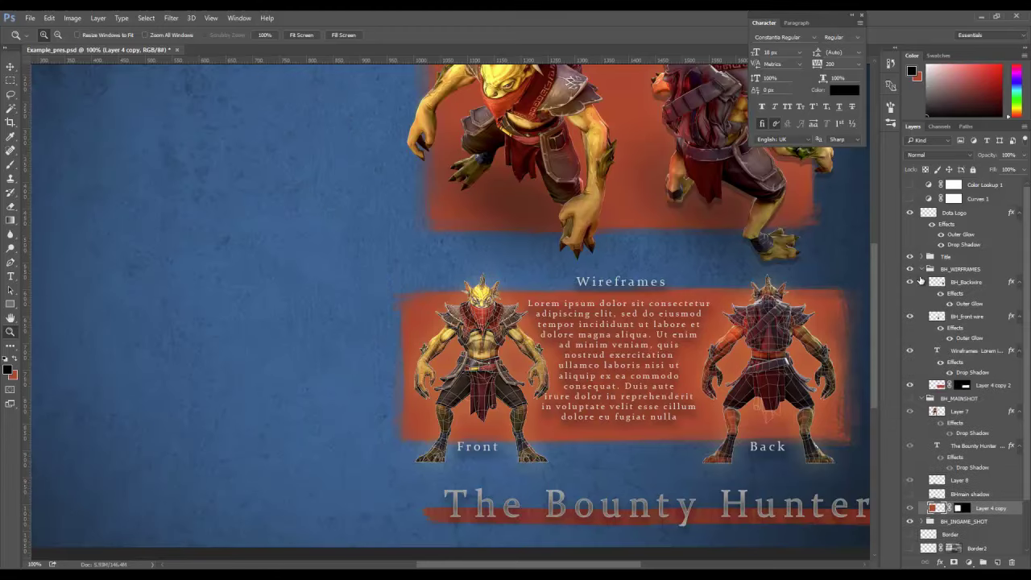
{"action": "scroll", "coordinate": [955, 421], "scroll_direction": "down", "scroll_amount": 1}
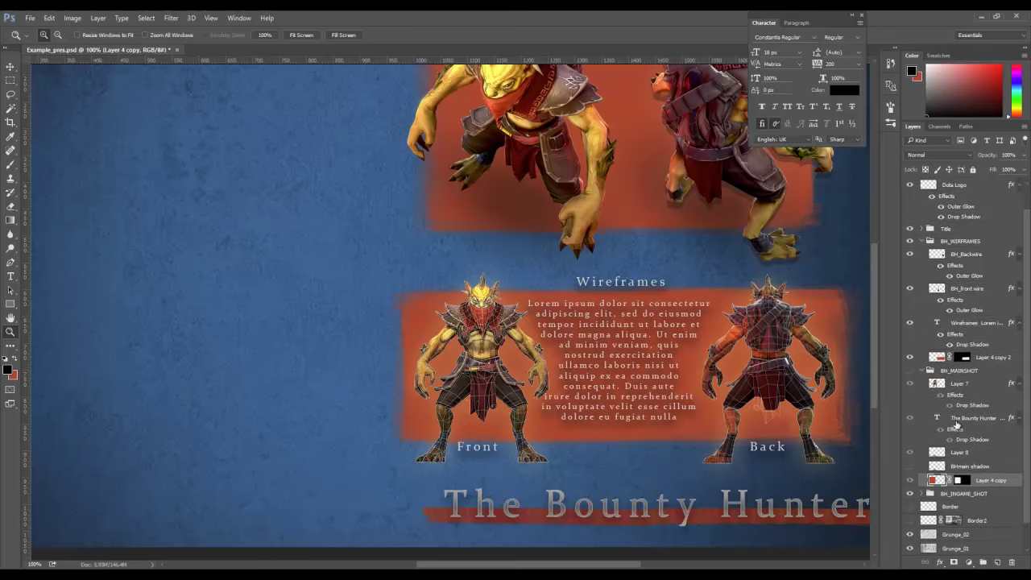
{"action": "scroll", "coordinate": [956, 425], "scroll_direction": "up", "scroll_amount": 1}
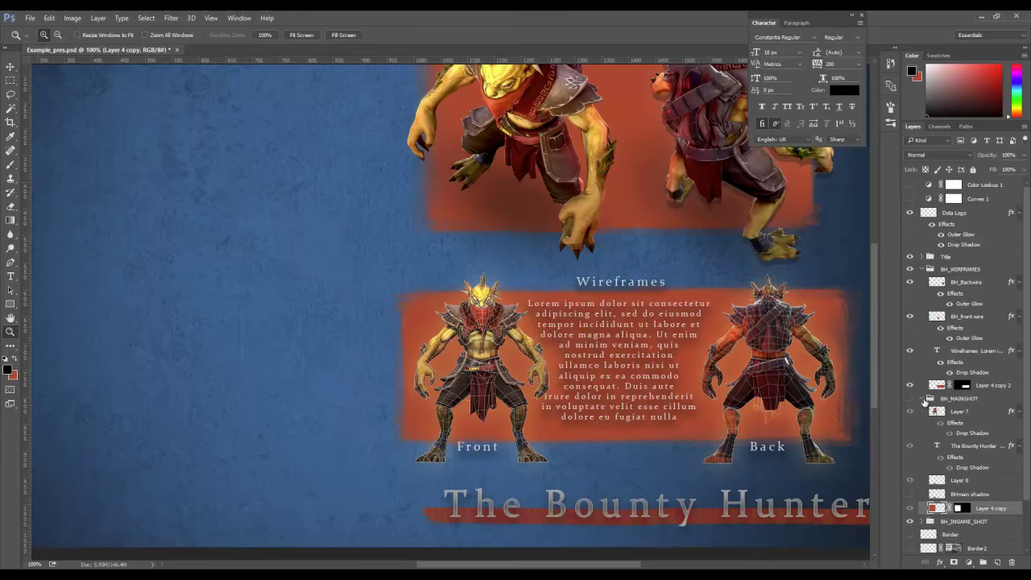
{"action": "left_click", "coordinate": [926, 399]}
{"action": "scroll", "coordinate": [947, 363], "scroll_direction": "up", "scroll_amount": 1}
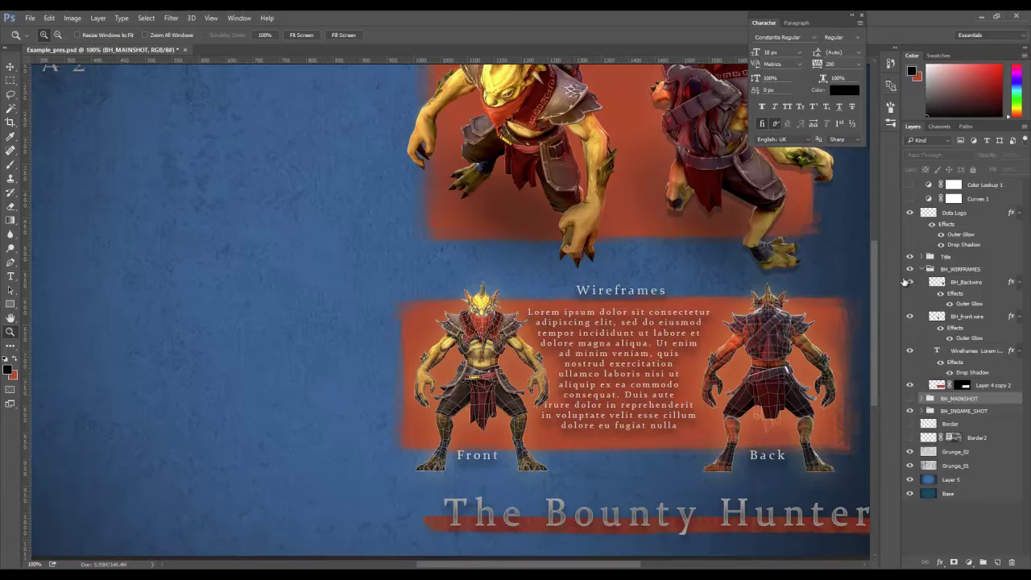
Examine the wireframes section by hiding and reshowing BH_Backwire, BH_front wire, the Wireframes text and Layer 4 copy 2 in turn
{"action": "left_click", "coordinate": [910, 282]}
{"action": "left_click", "coordinate": [911, 282]}
{"action": "left_click", "coordinate": [910, 316]}
{"action": "left_click", "coordinate": [910, 316]}
{"action": "left_click", "coordinate": [911, 351]}
{"action": "left_click", "coordinate": [911, 351]}
{"action": "left_click", "coordinate": [911, 385]}
{"action": "left_click", "coordinate": [910, 385]}
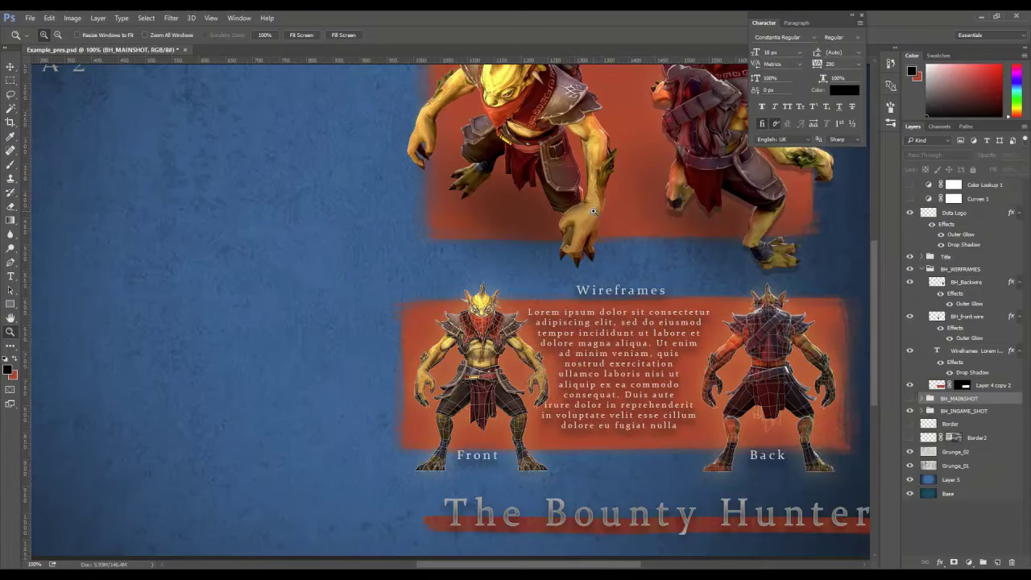